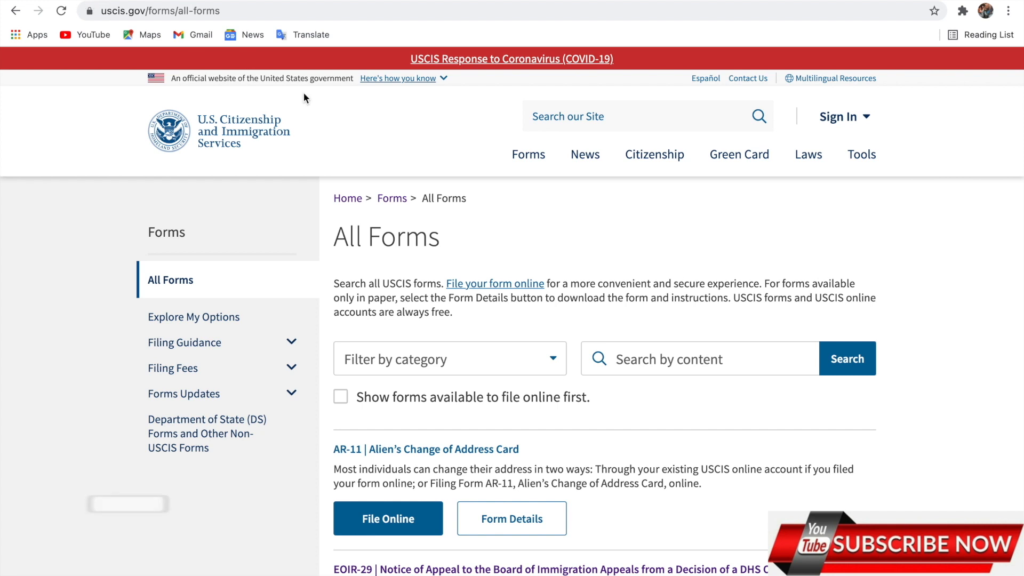
Filter USCIS forms to the Forms category, search 'n400', and open the N-400 Application for Naturalization page
left_click(480, 363)
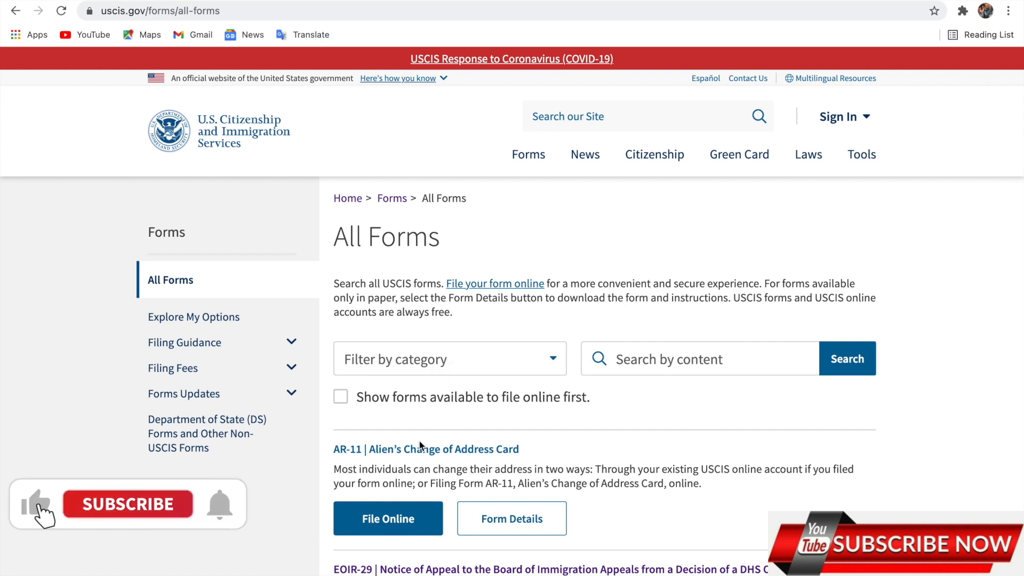
left_click(415, 370)
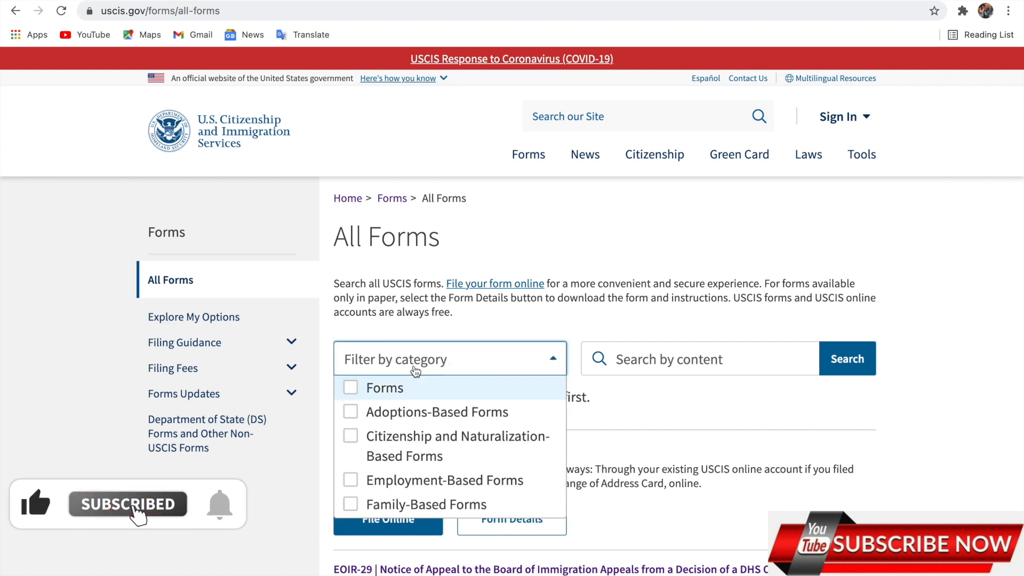
left_click(385, 394)
left_click(631, 373)
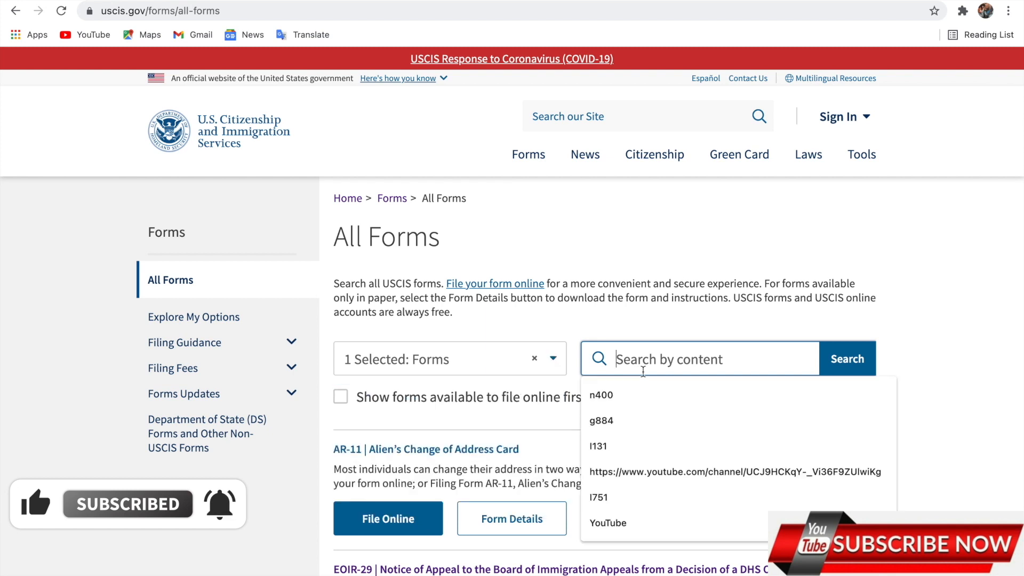
left_click(608, 395)
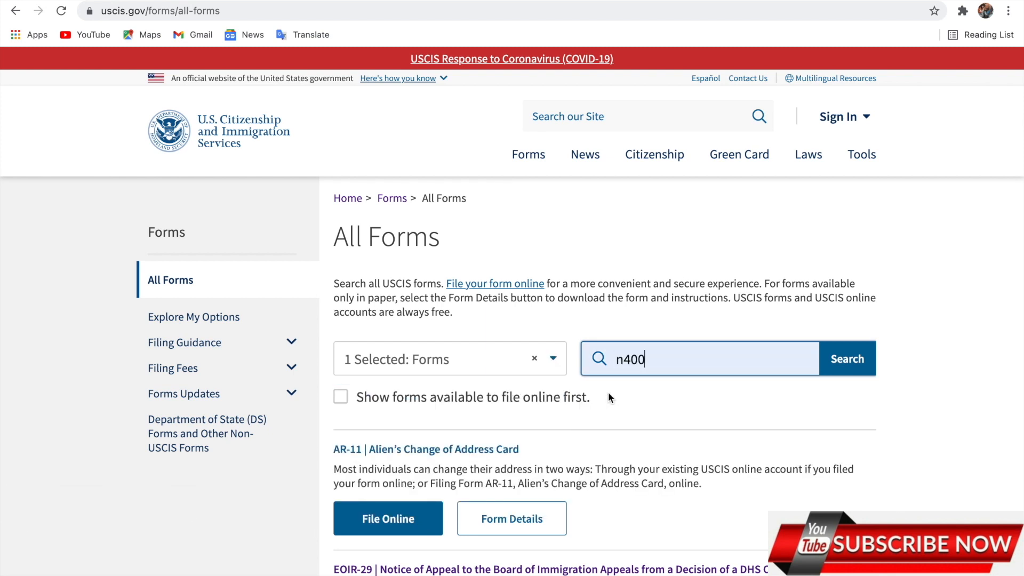
left_click(848, 360)
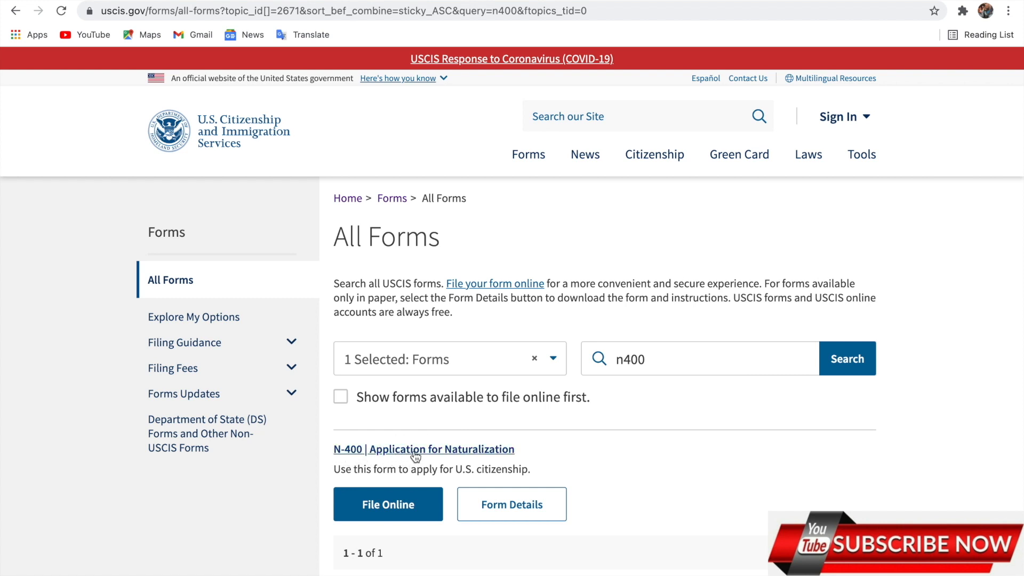
left_click(416, 452)
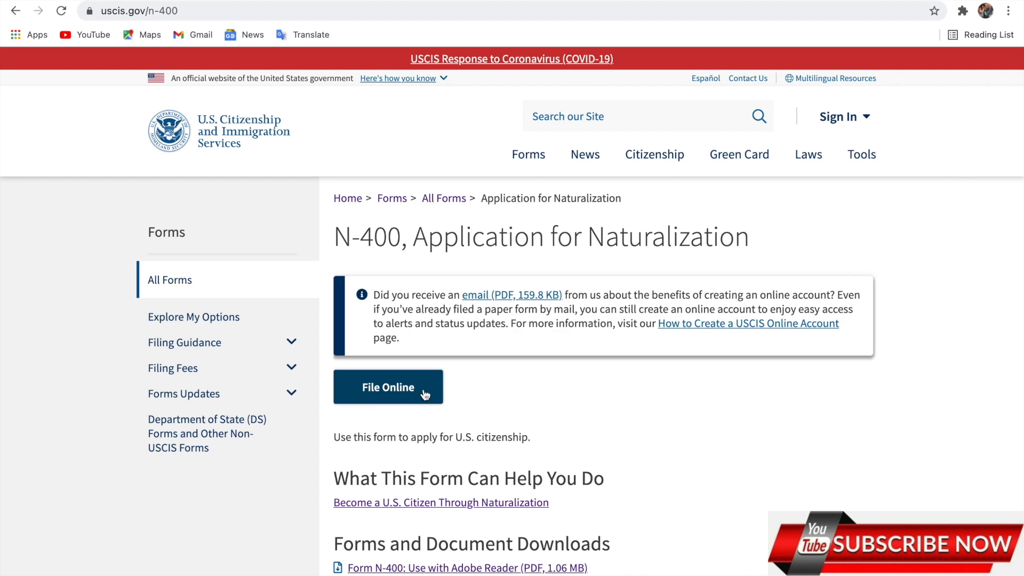
scroll(425, 394, "down", 4)
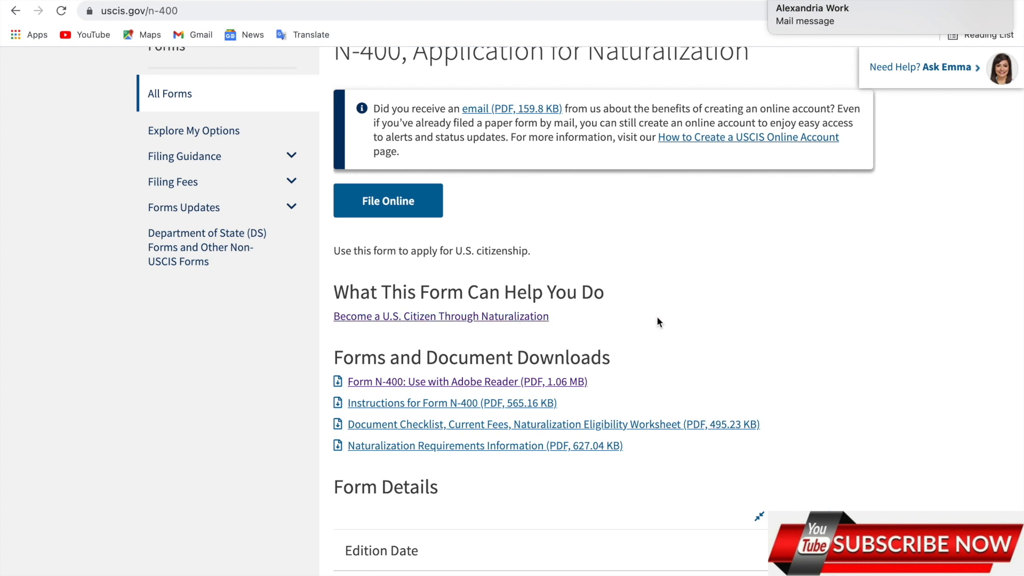
scroll(658, 319, "down", 2)
scroll(657, 319, "down", 3)
Expand the Edition Date and Where to File details to show the mailing addresses
left_click(583, 312)
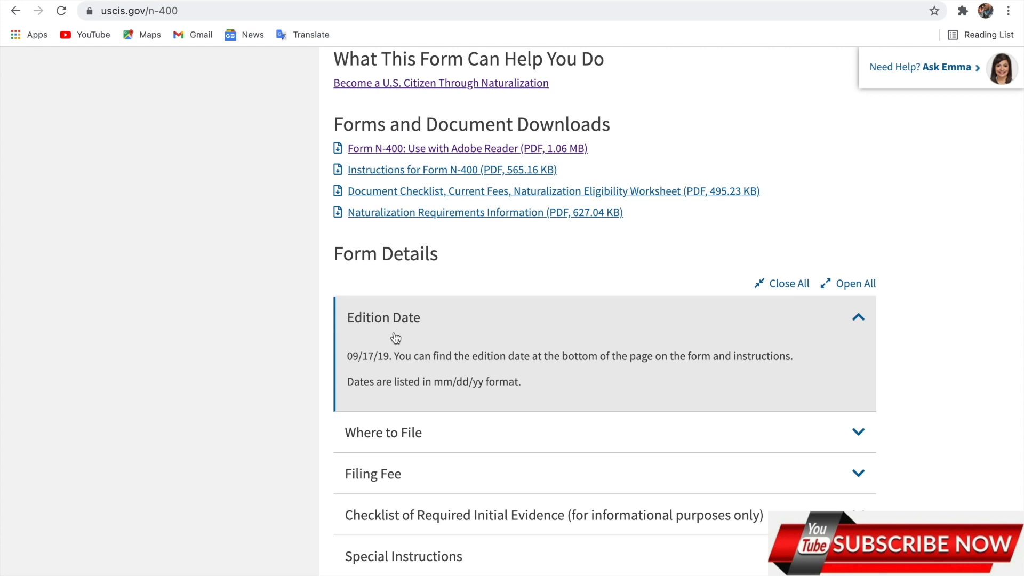
left_click(370, 446)
scroll(457, 468, "down", 1)
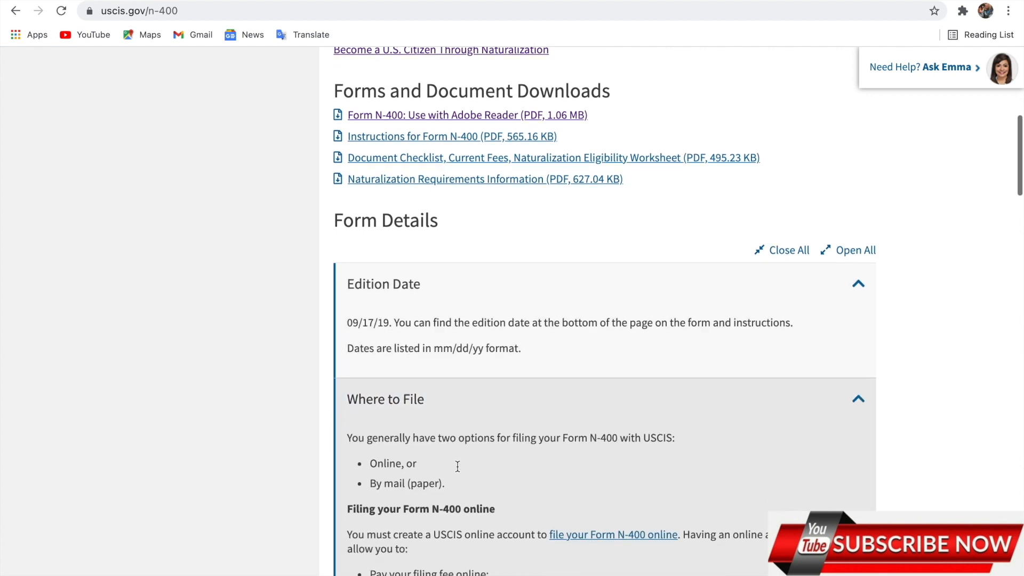
scroll(453, 475, "down", 2)
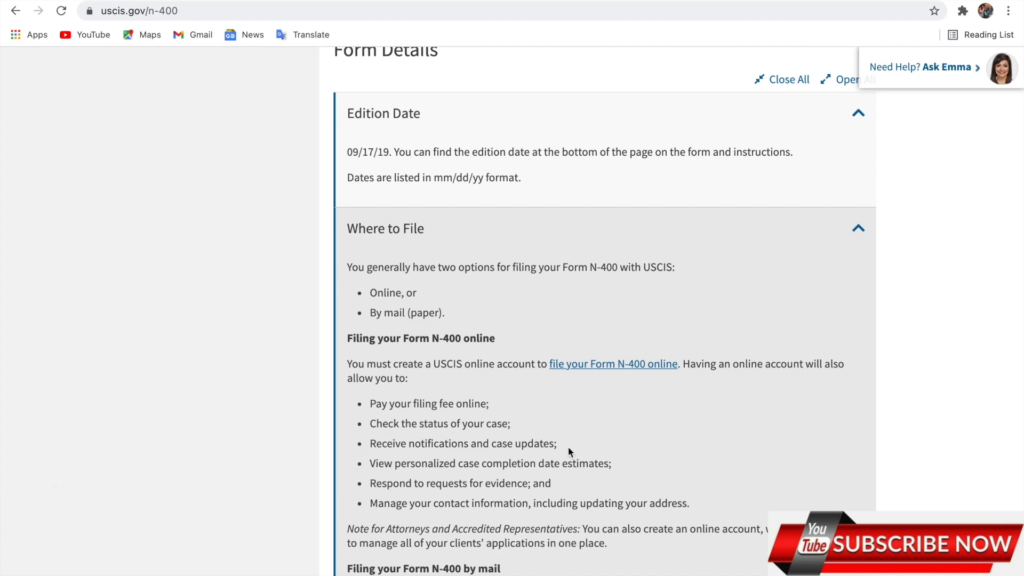
scroll(568, 447, "down", 12)
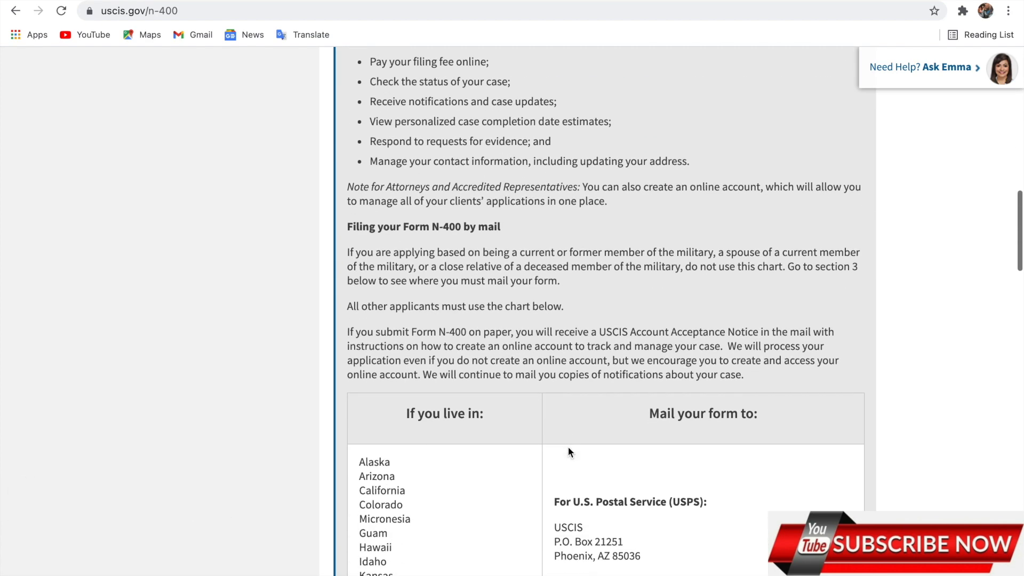
scroll(568, 450, "up", 4)
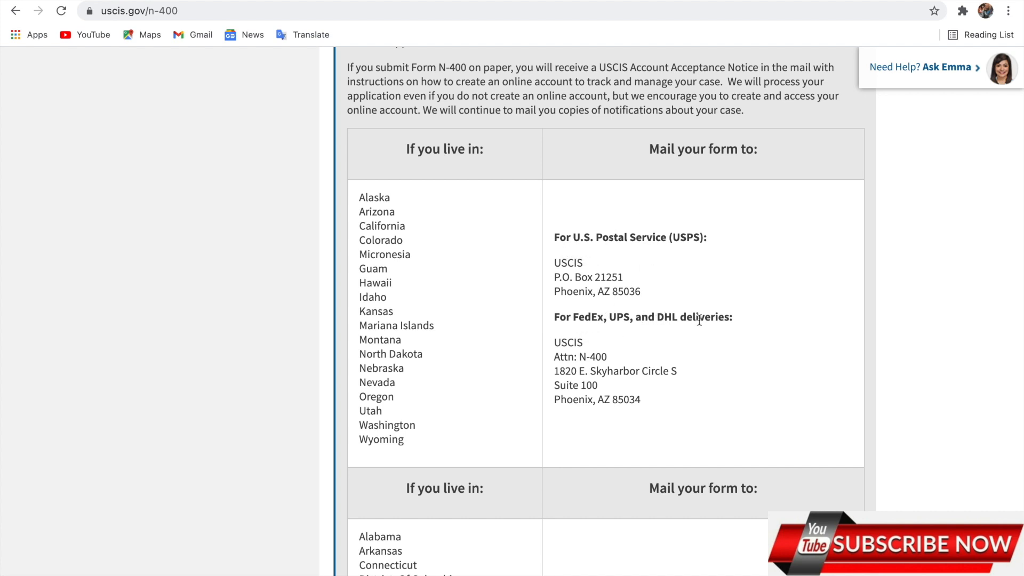
Expand the Filing Fee details: $640 plus $85 biometric fee, $725 total
scroll(706, 327, "down", 7)
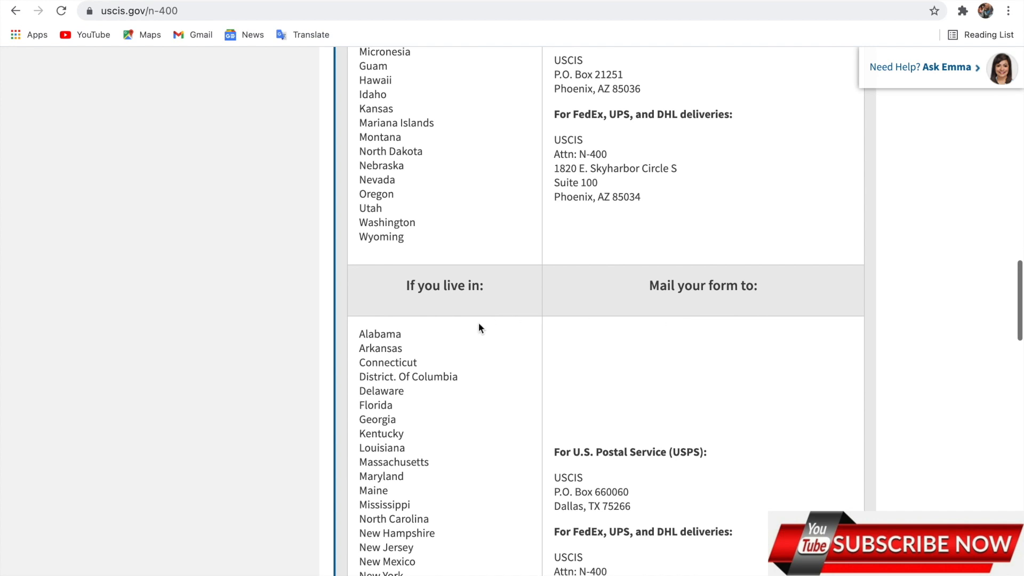
scroll(451, 396, "up", 1)
scroll(451, 396, "down", 5)
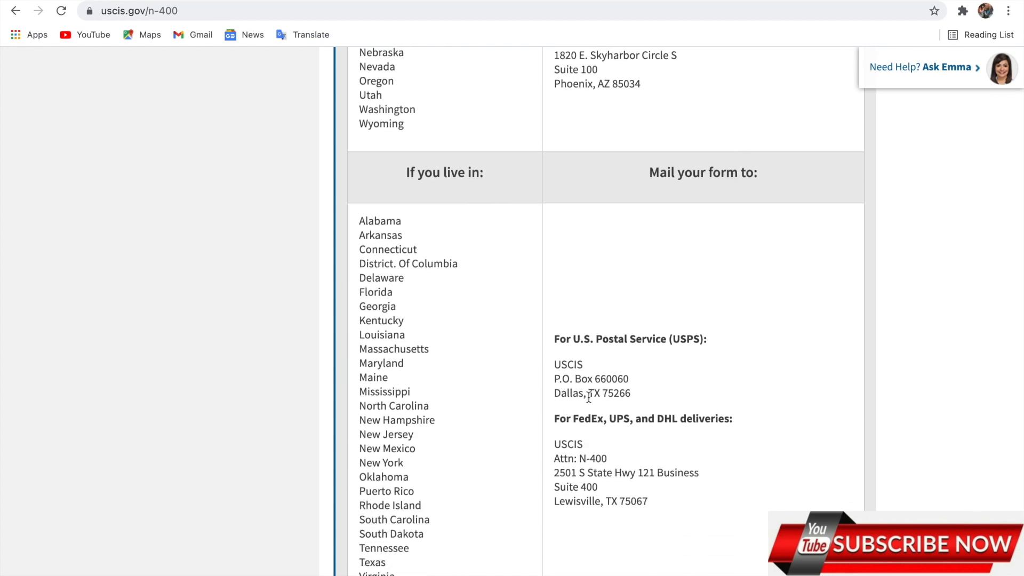
scroll(593, 530, "down", 10)
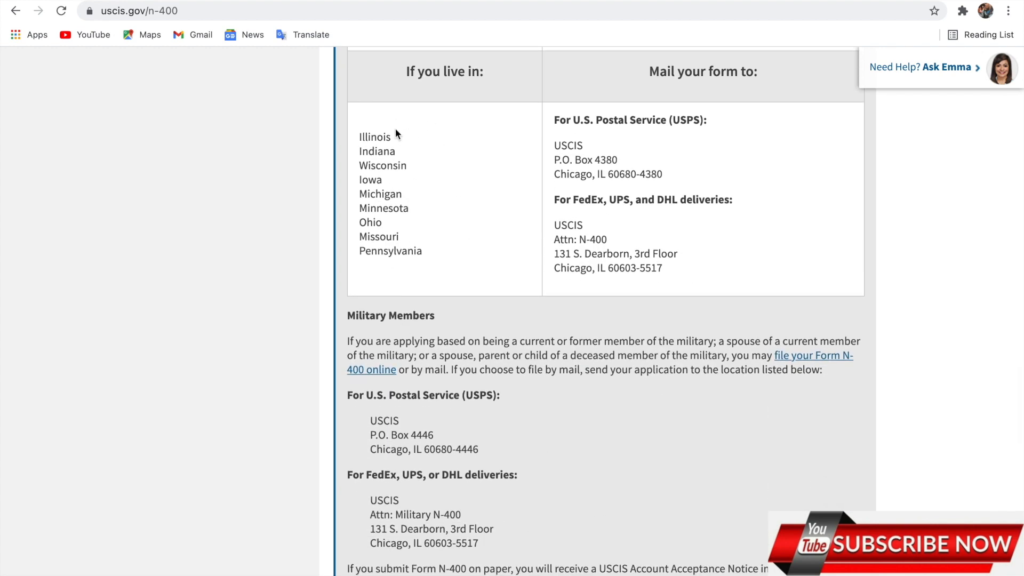
scroll(619, 261, "down", 4)
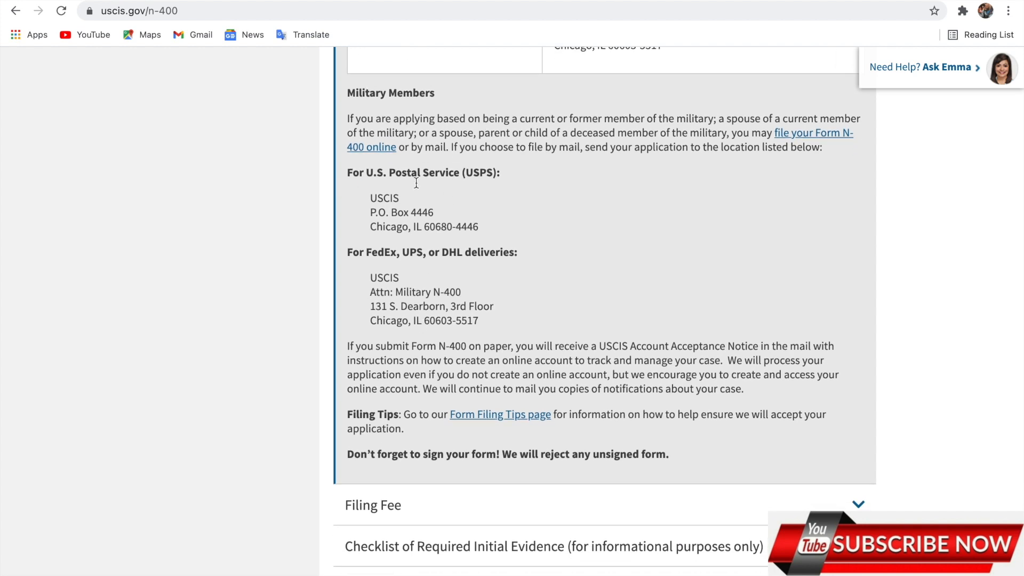
scroll(492, 304, "down", 5)
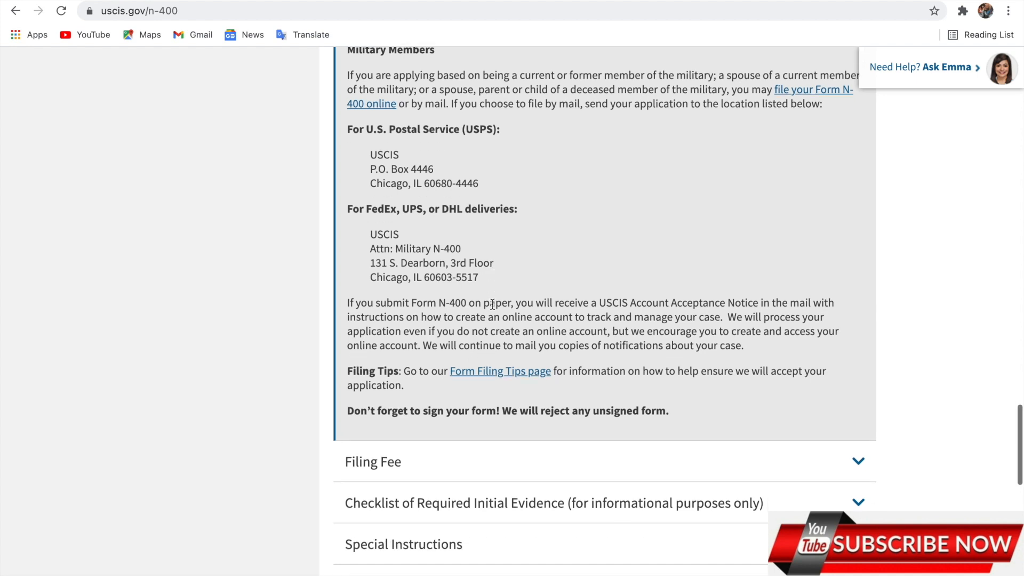
left_click(468, 261)
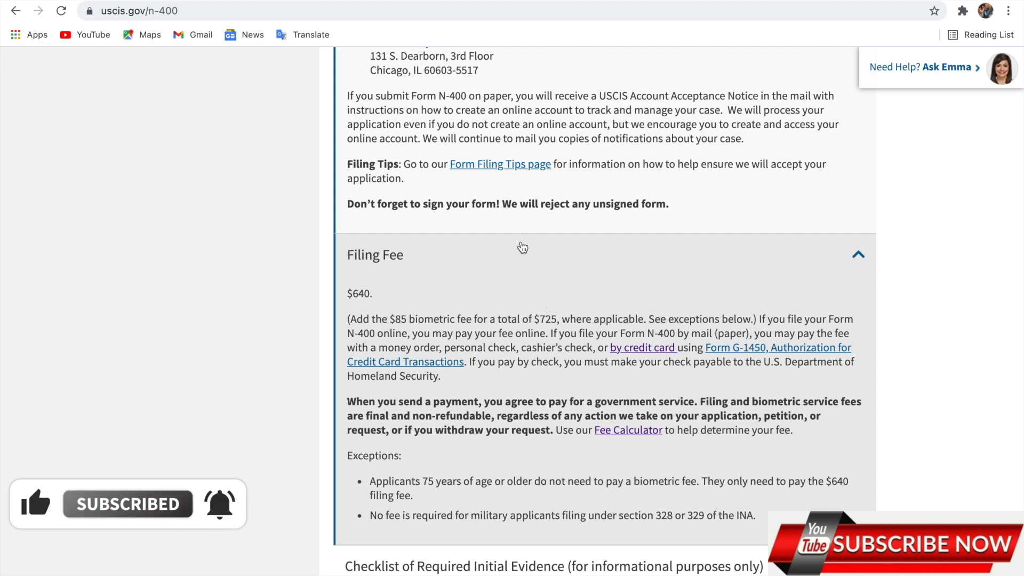
Open the 'Form N-400: Use with Adobe Reader' PDF from Forms and Document Downloads
scroll(522, 247, "down", 6)
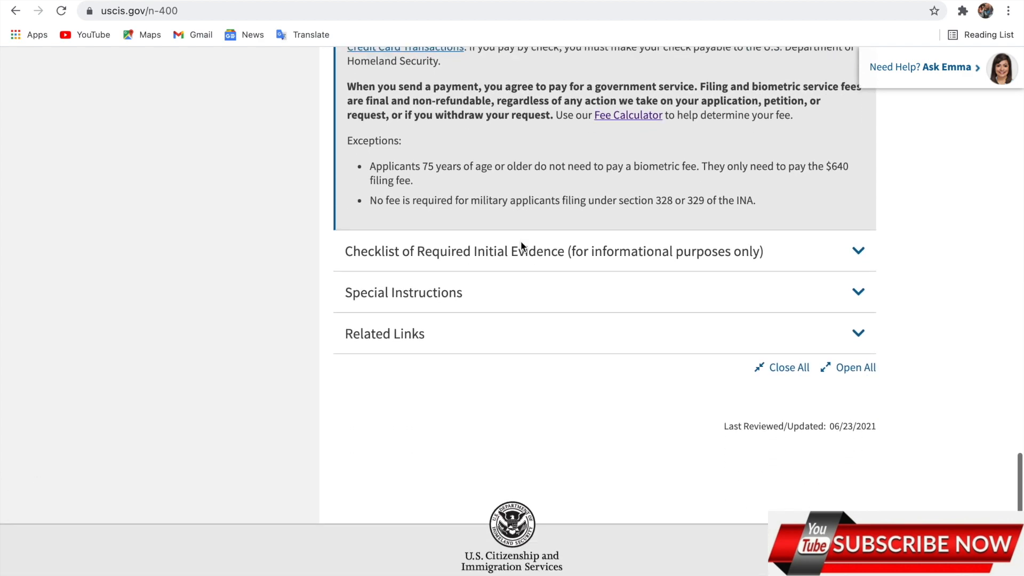
scroll(520, 241, "up", 20)
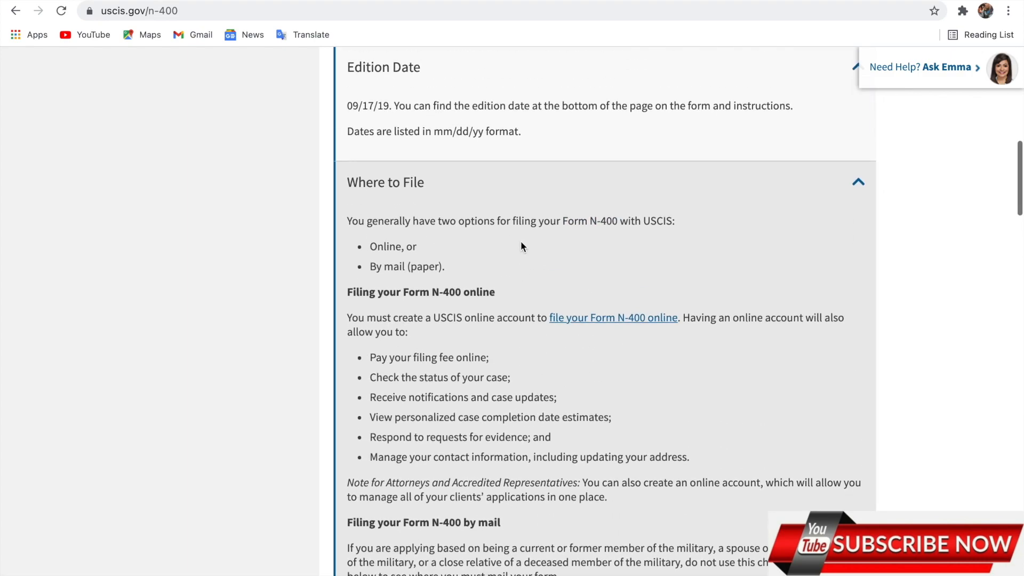
scroll(521, 246, "up", 10)
scroll(520, 246, "down", 4)
scroll(522, 247, "down", 2)
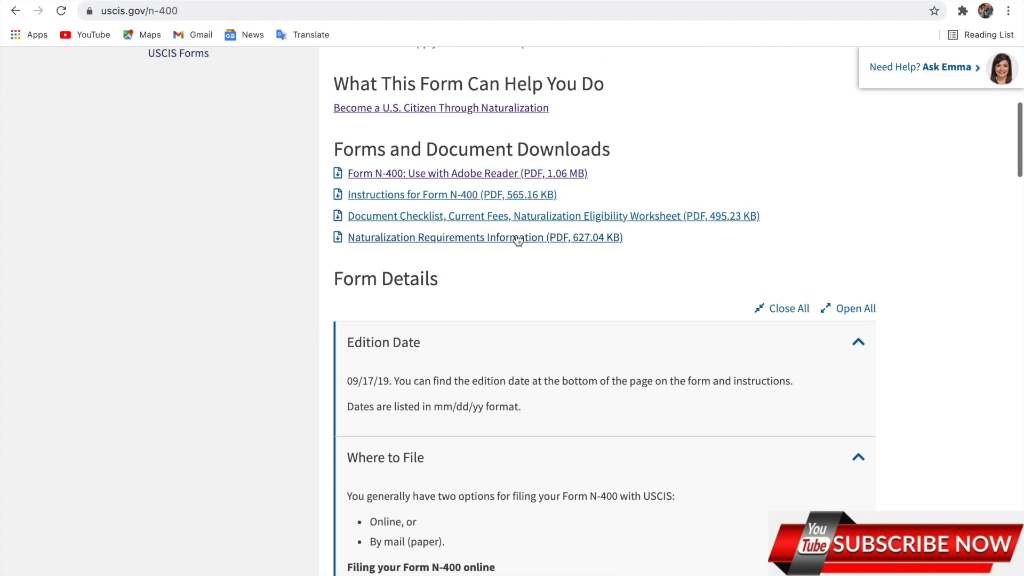
left_click(453, 174)
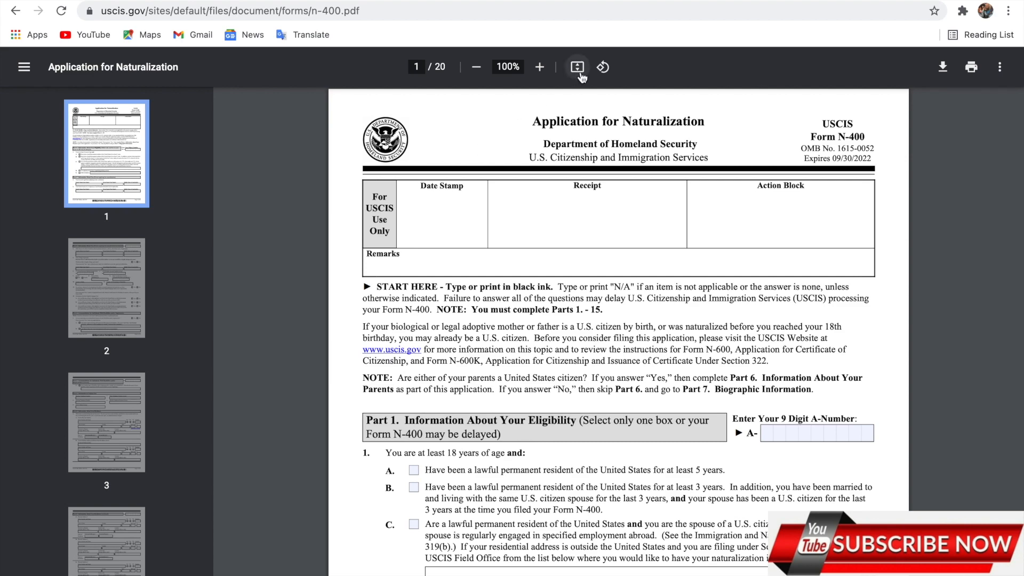
Fit the N-400 PDF to window width (138%) and scroll to Part 1's eligibility options
left_click(577, 68)
left_click(577, 68)
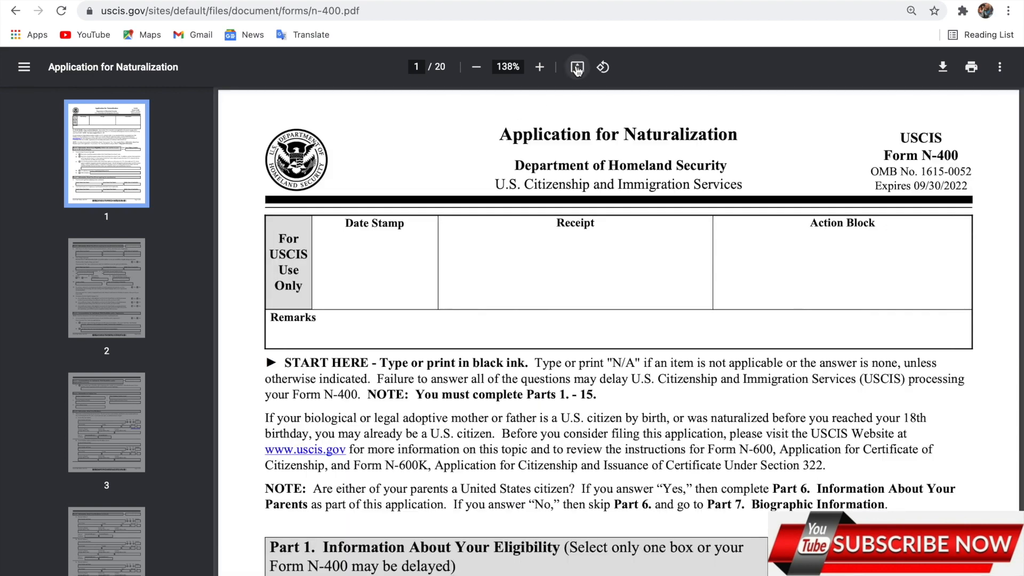
scroll(450, 273, "down", 5)
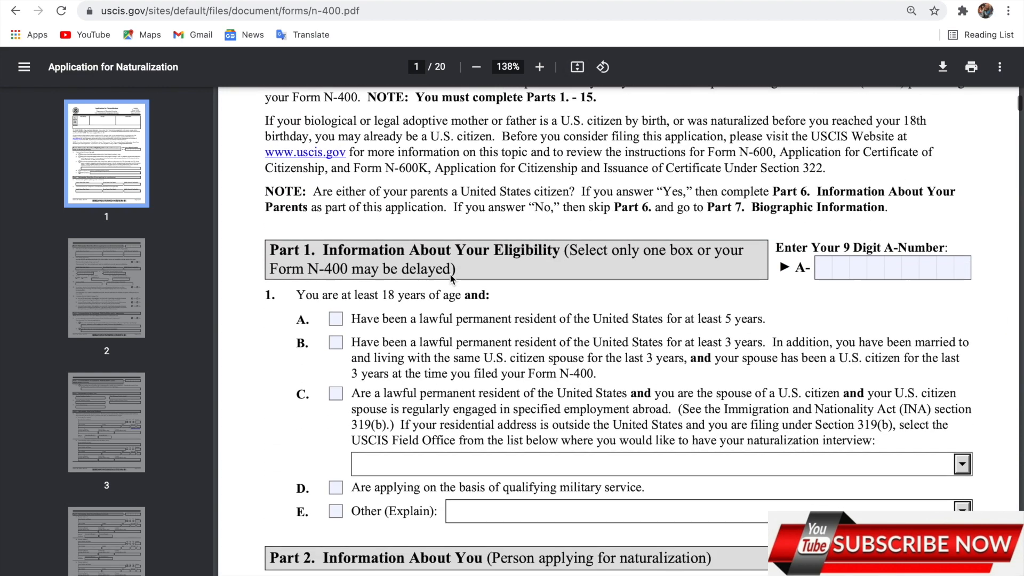
scroll(450, 273, "down", 2)
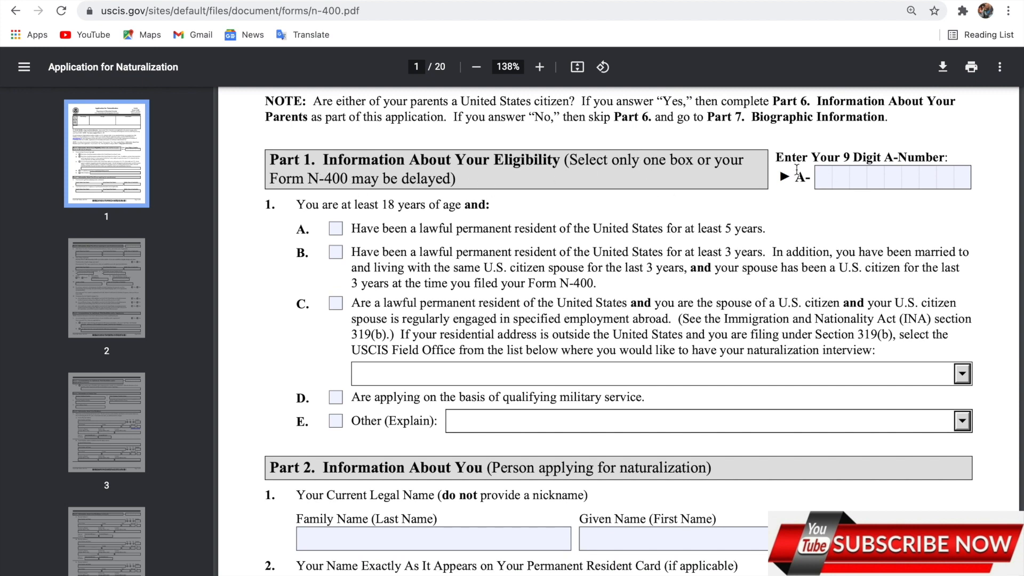
Enter the applicant's nine-digit A-Number and check Part 1 eligibility option A
left_click(820, 180)
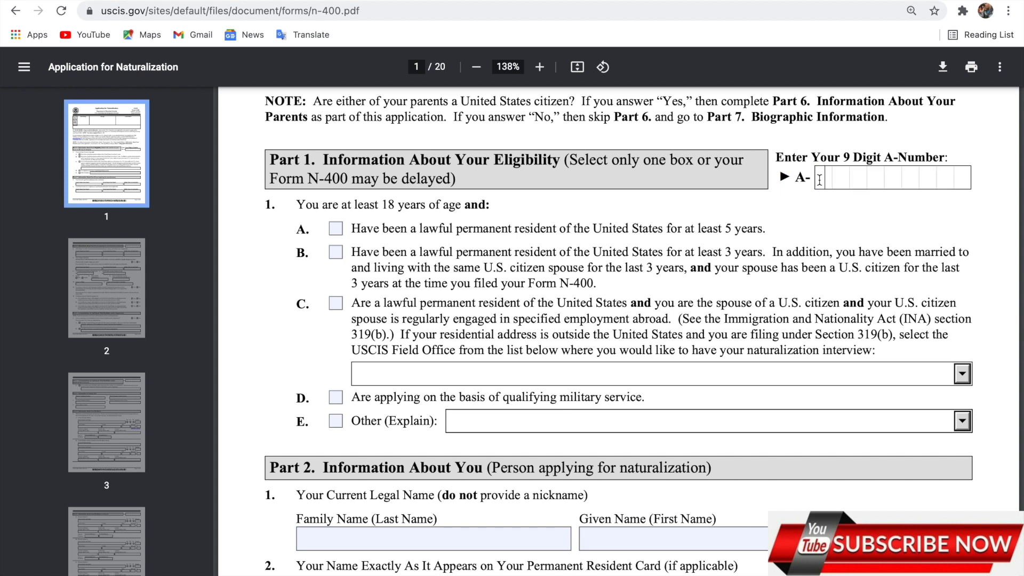
type("123456789")
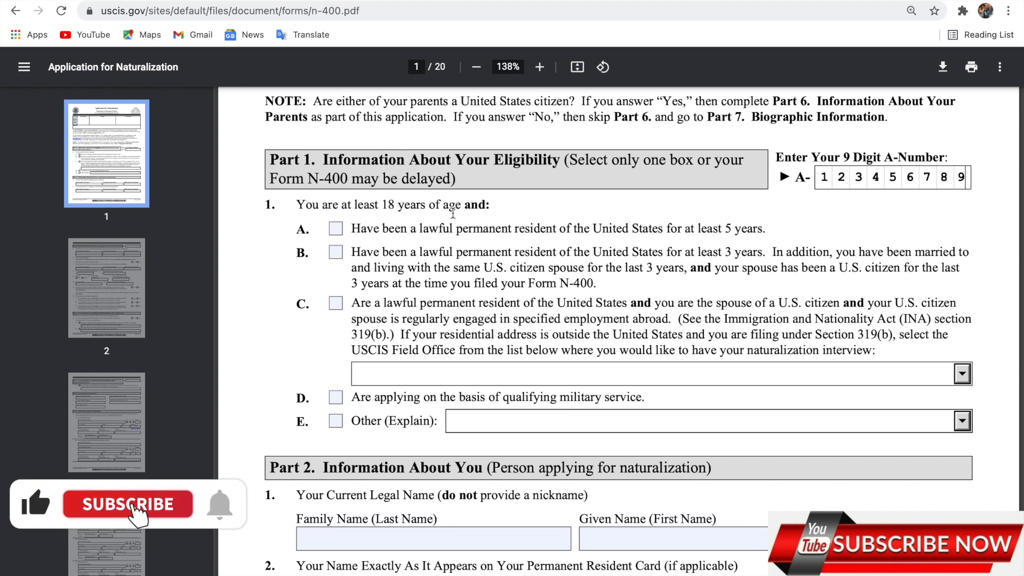
left_click(339, 233)
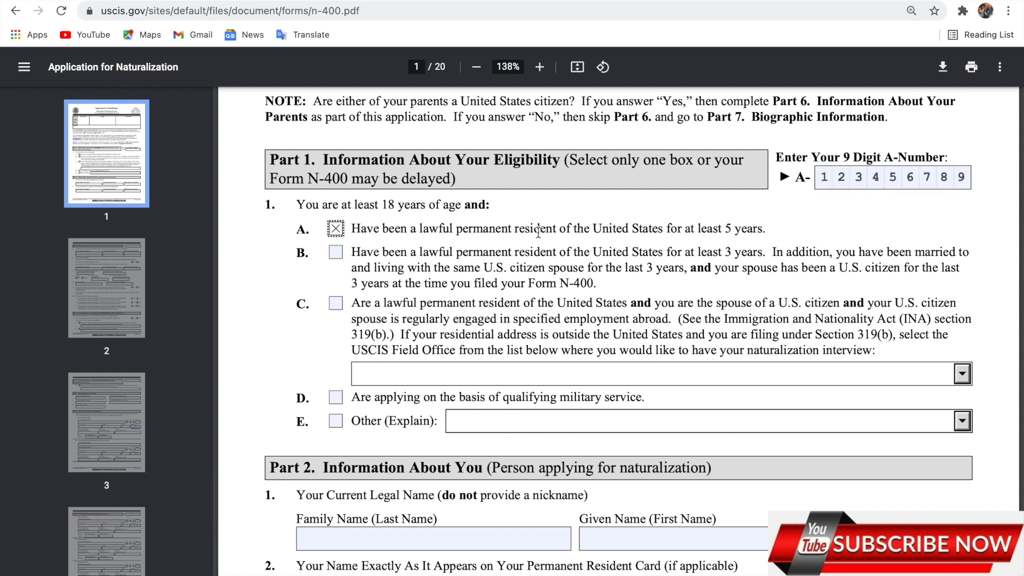
left_click(772, 229)
scroll(404, 402, "down", 4)
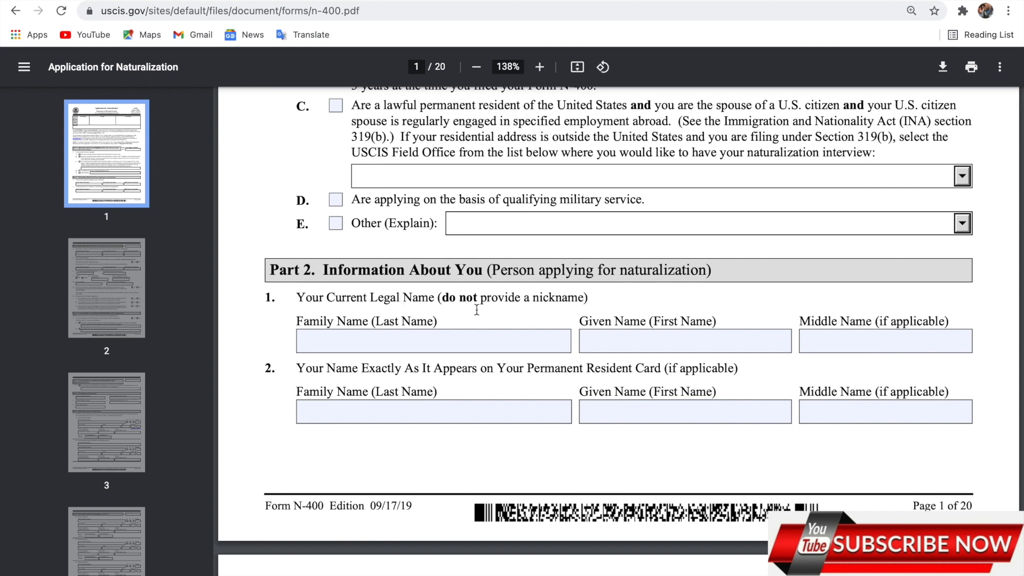
Enter the applicant's current legal family and given names, correcting a typo in the given name
left_click(369, 345)
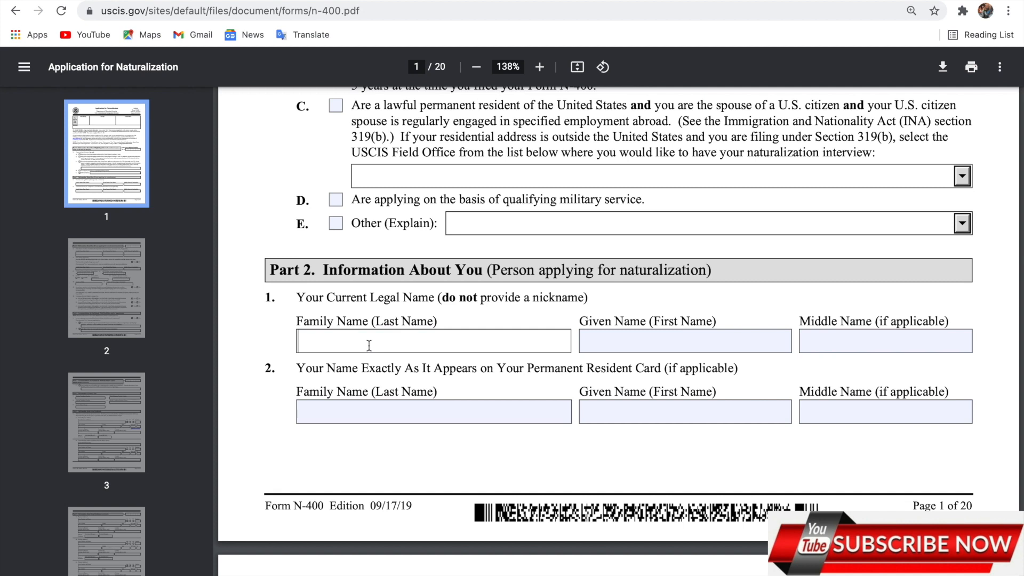
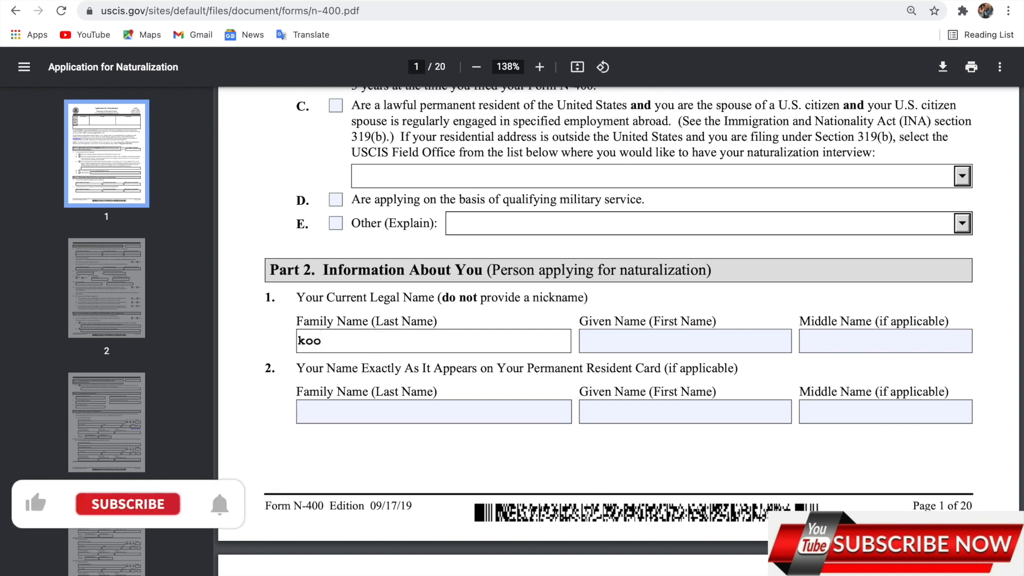
left_click(622, 337)
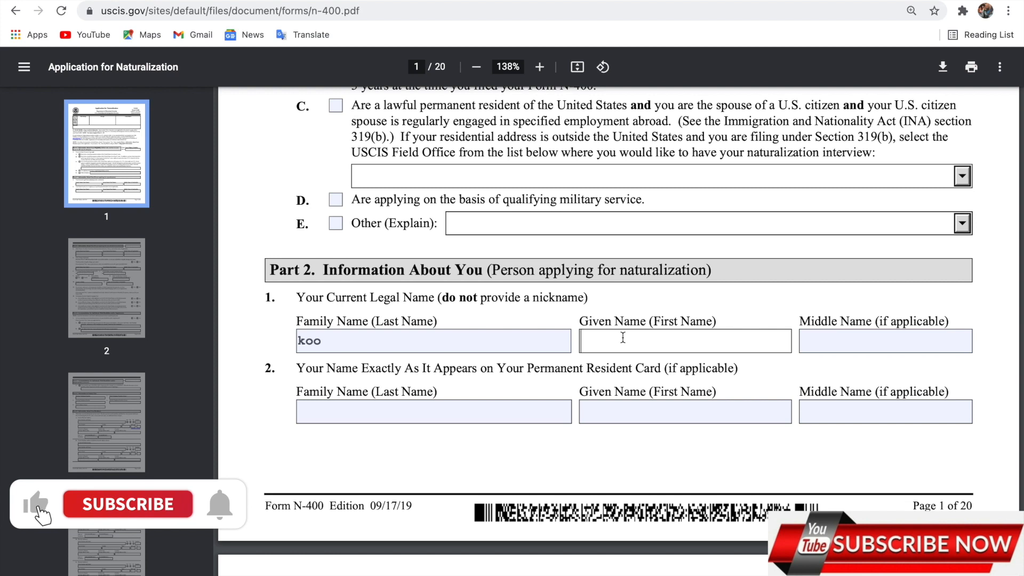
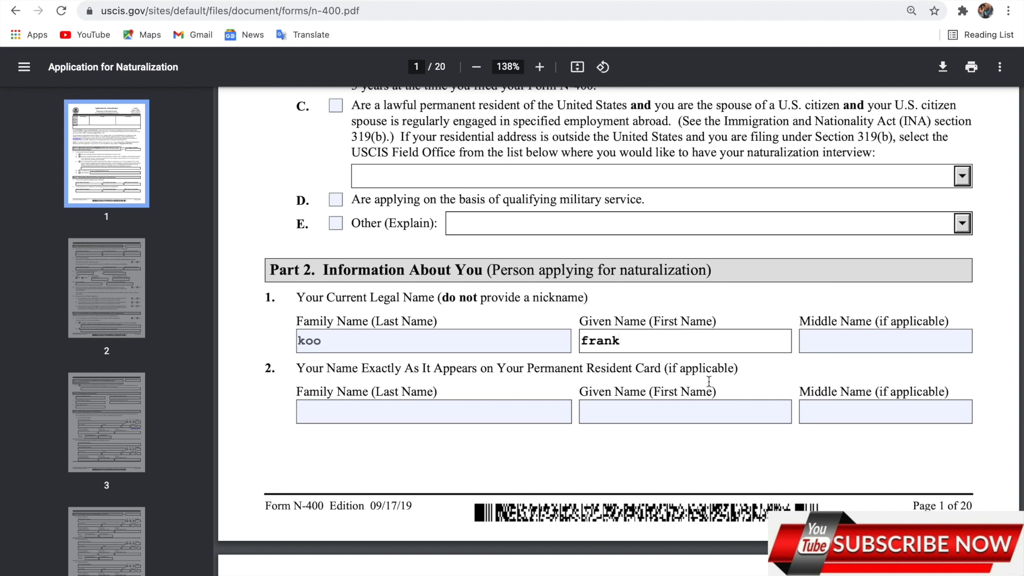
Enter the same family and given names as shown on the Permanent Resident Card
left_click(484, 409)
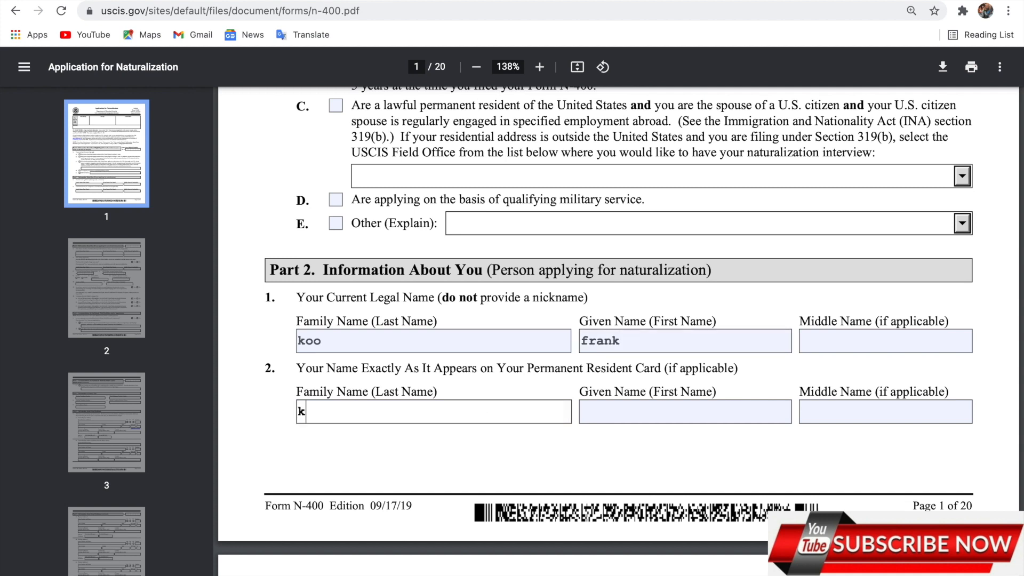
left_click(655, 409)
scroll(654, 409, "down", 3)
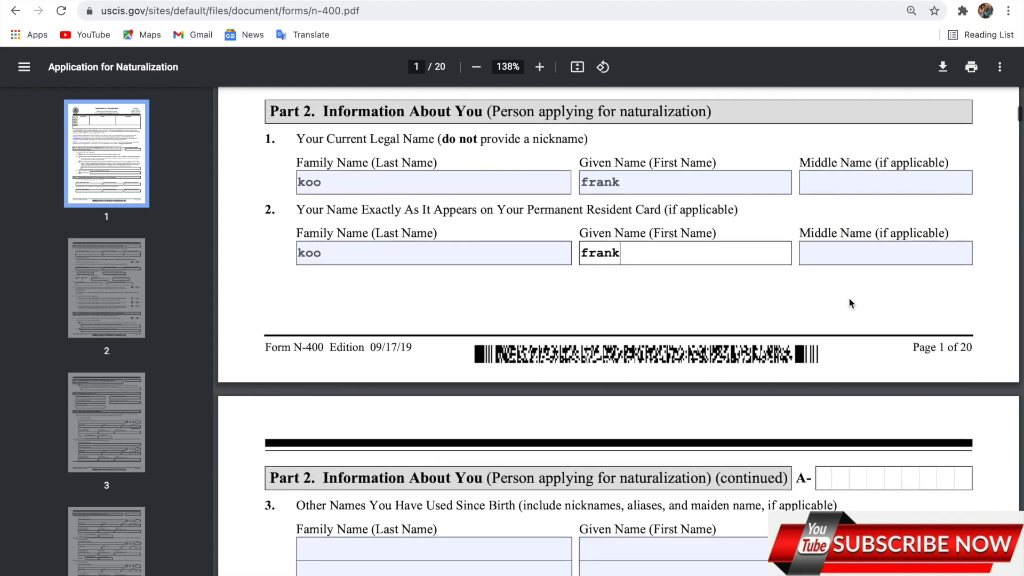
Answer No to the legal name change question
scroll(669, 336, "down", 4)
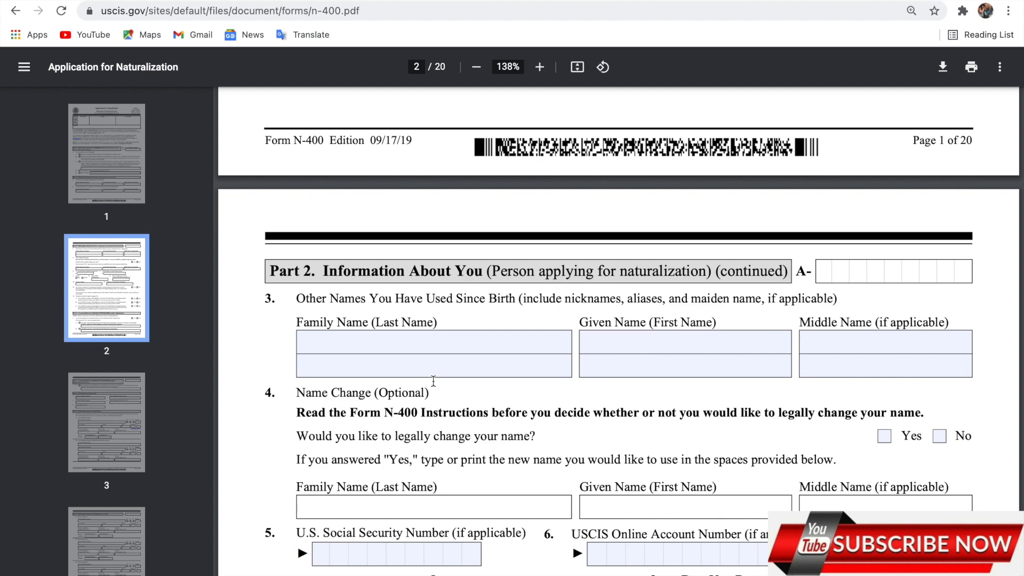
scroll(433, 380, "down", 3)
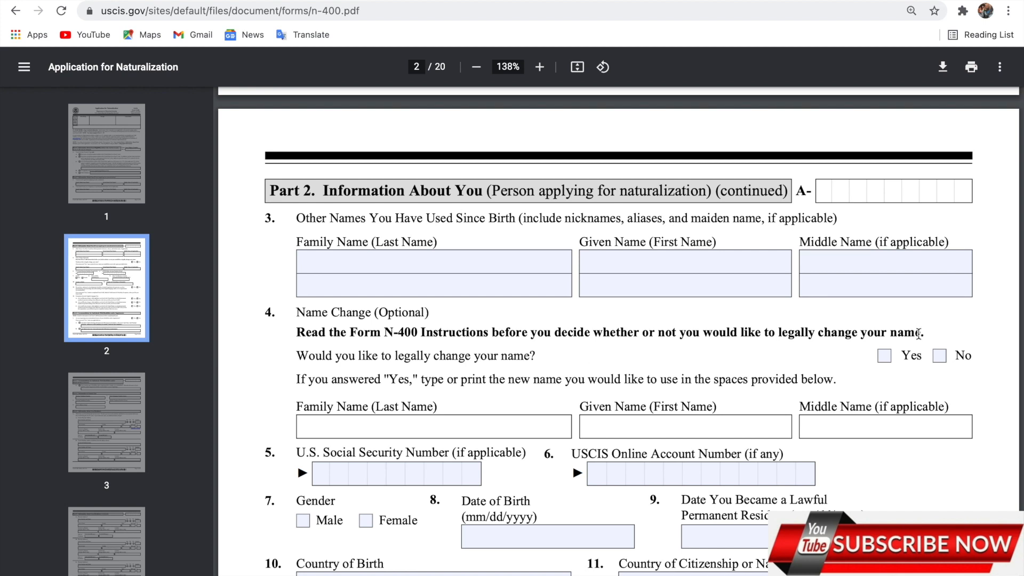
left_click(939, 356)
scroll(653, 399, "down", 2)
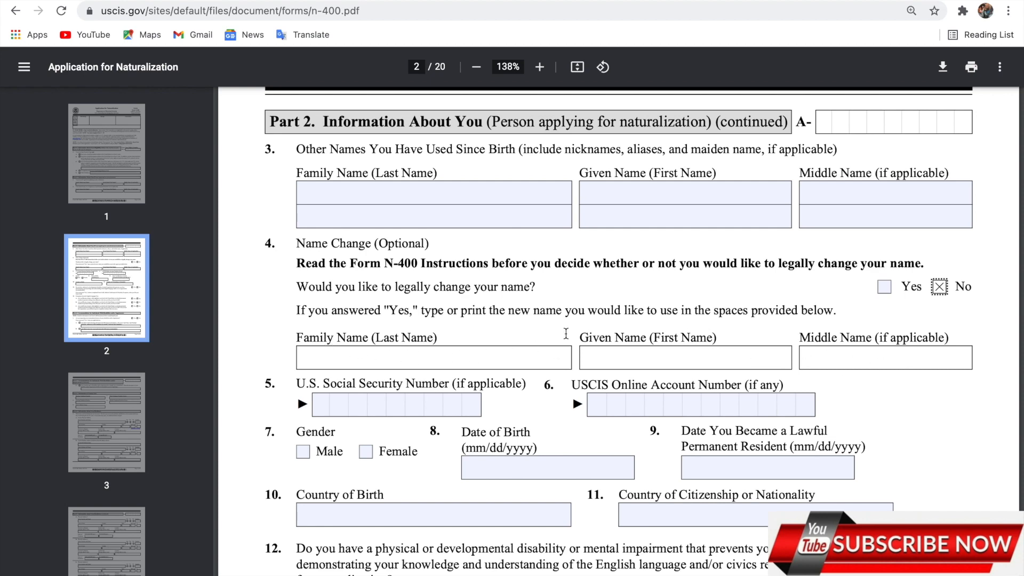
left_click(937, 307)
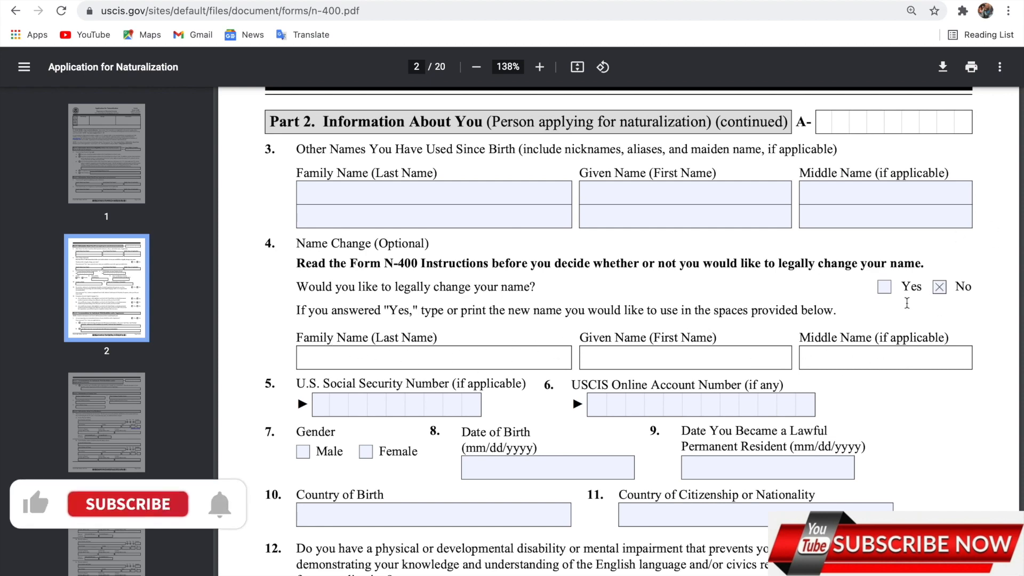
Enter the SSN and USCIS online account number, mark Male, and fill in the birth and permanent-resident dates
scroll(528, 377, "down", 2)
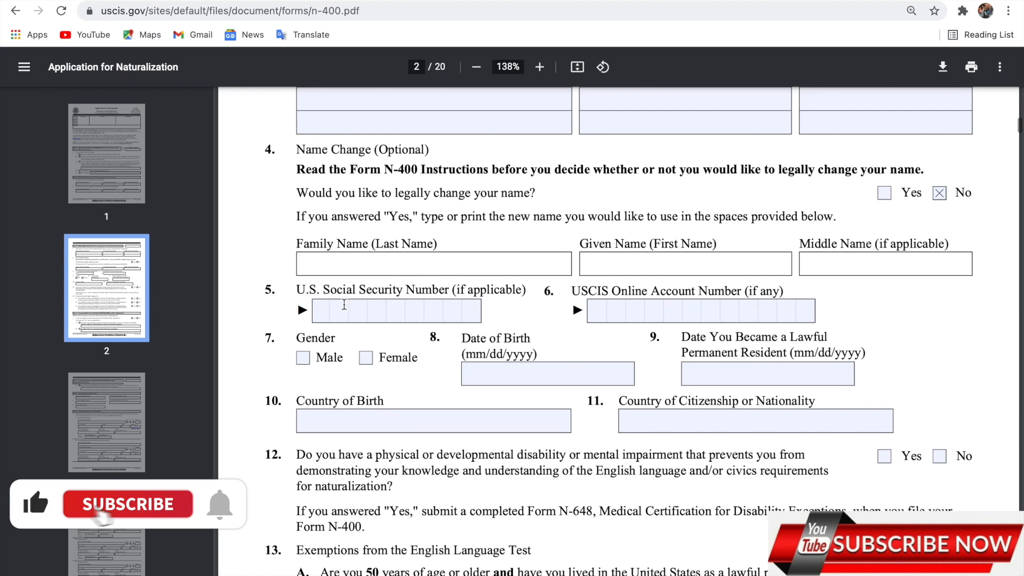
left_click(327, 309)
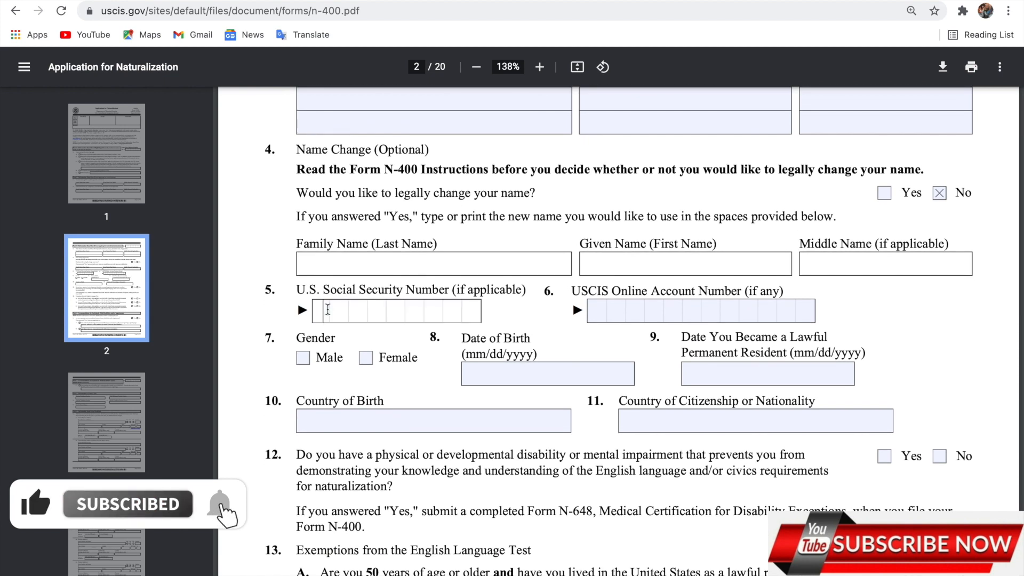
type("1234")
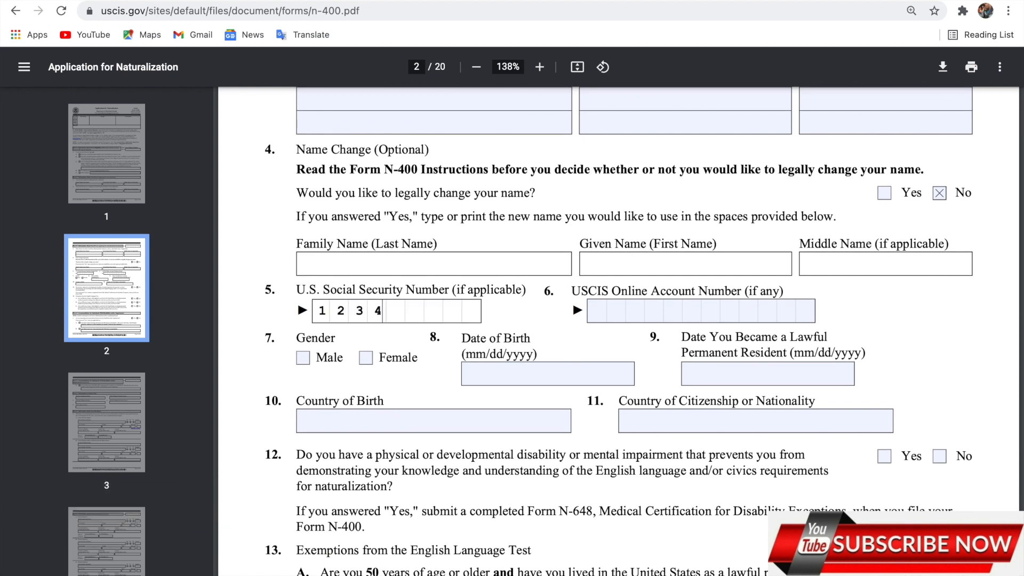
type("56789")
left_click(596, 312)
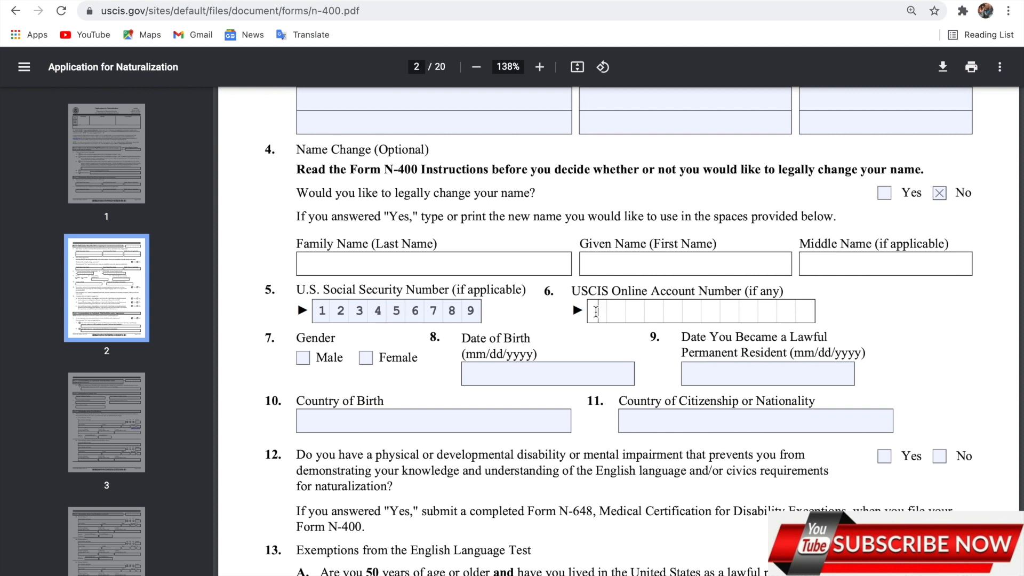
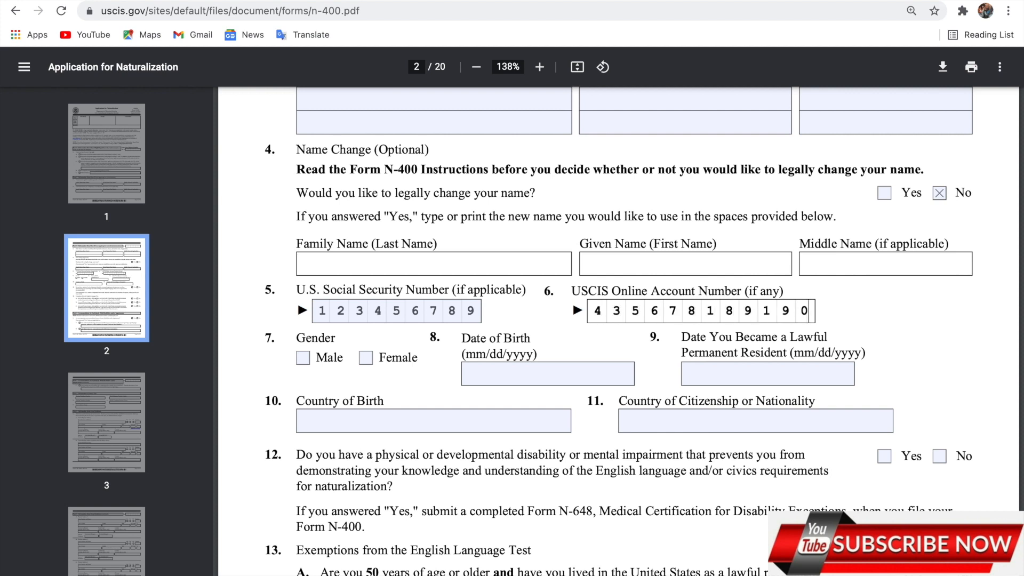
left_click(305, 362)
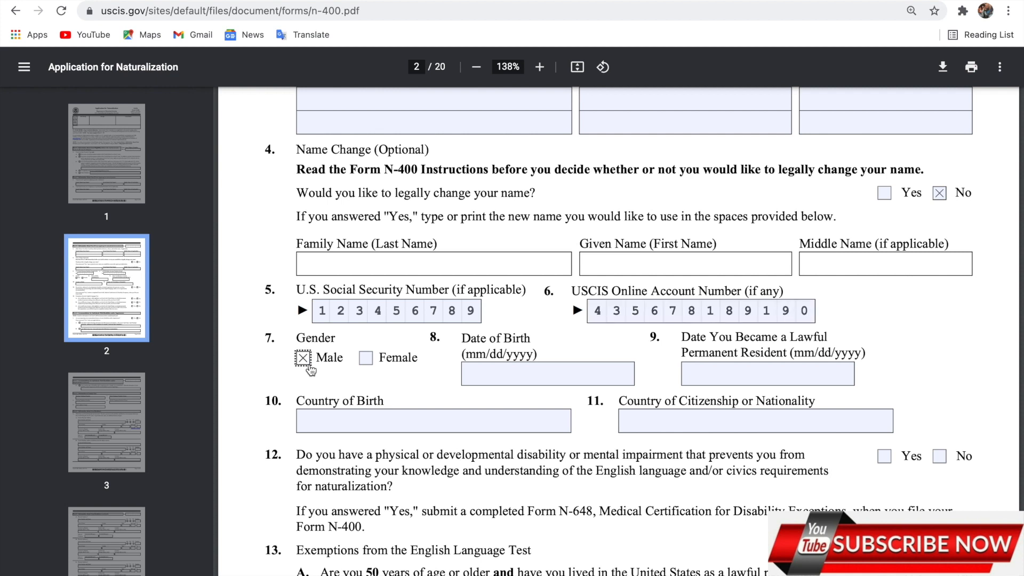
left_click(503, 373)
type("02")
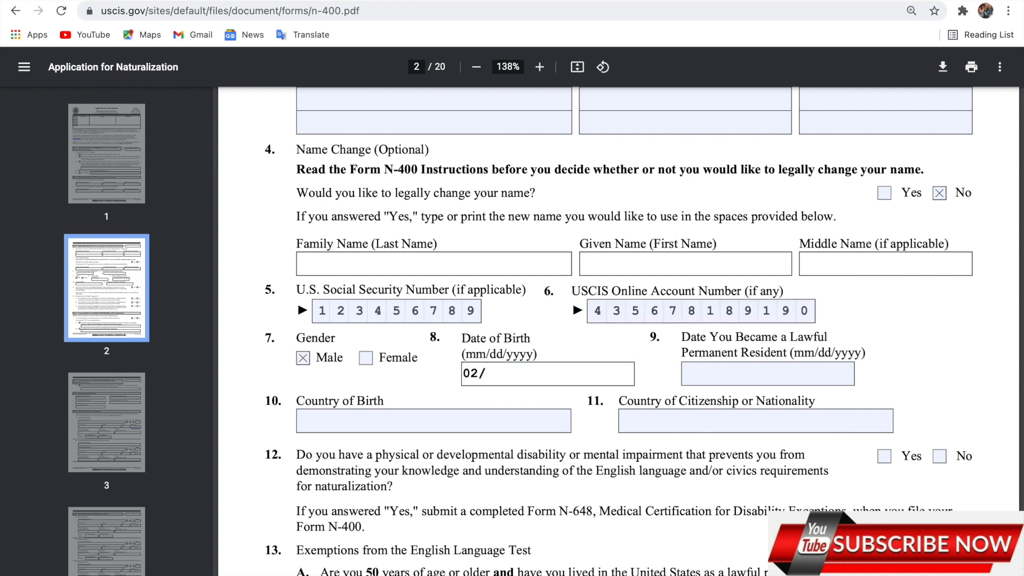
type("/13/1900")
left_click(753, 371)
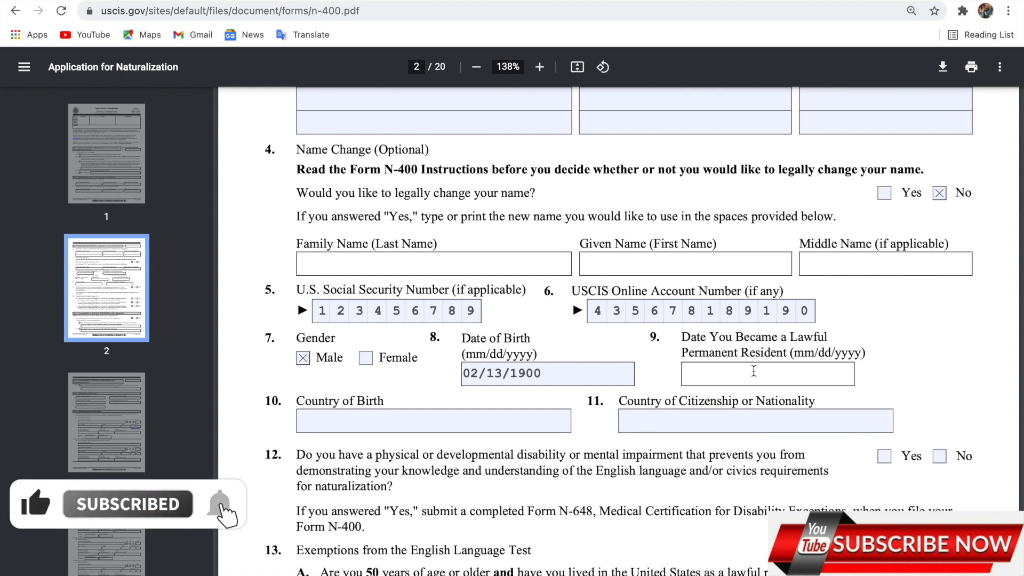
type("1")
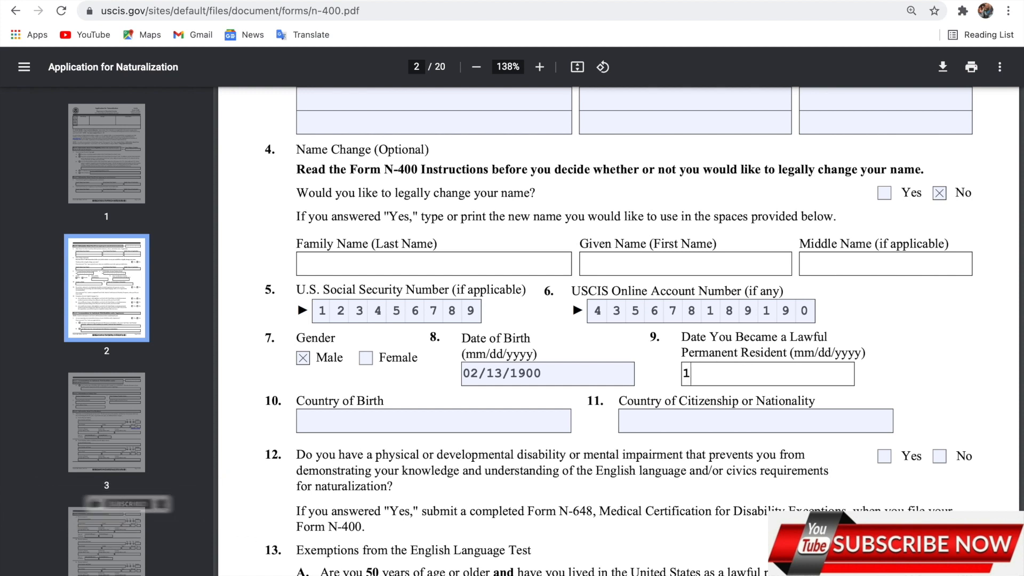
type("2/05")
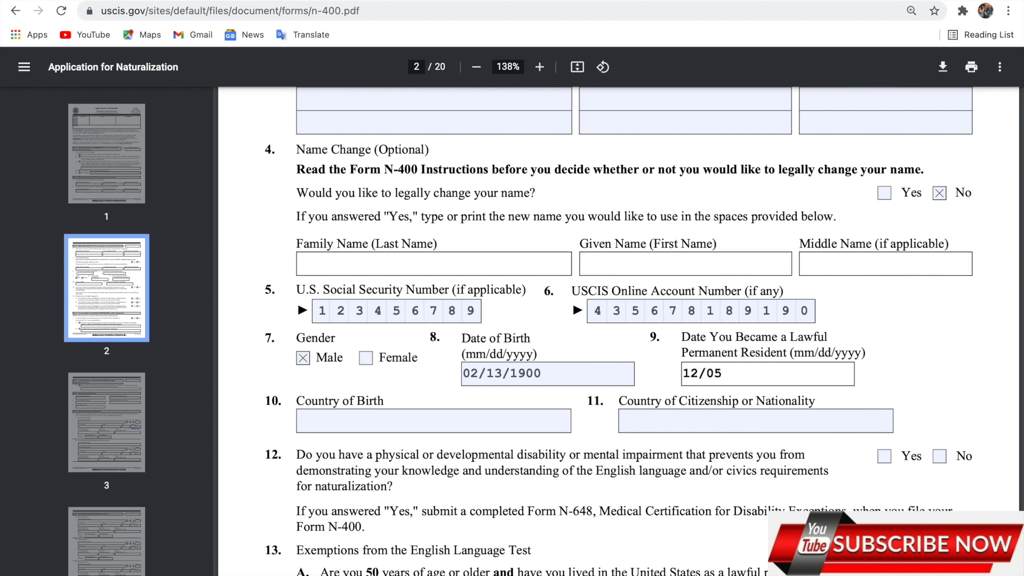
Finish the residency date and enter 'ghana' for both country of birth and country of citizenship
type("991")
scroll(548, 395, "down", 2)
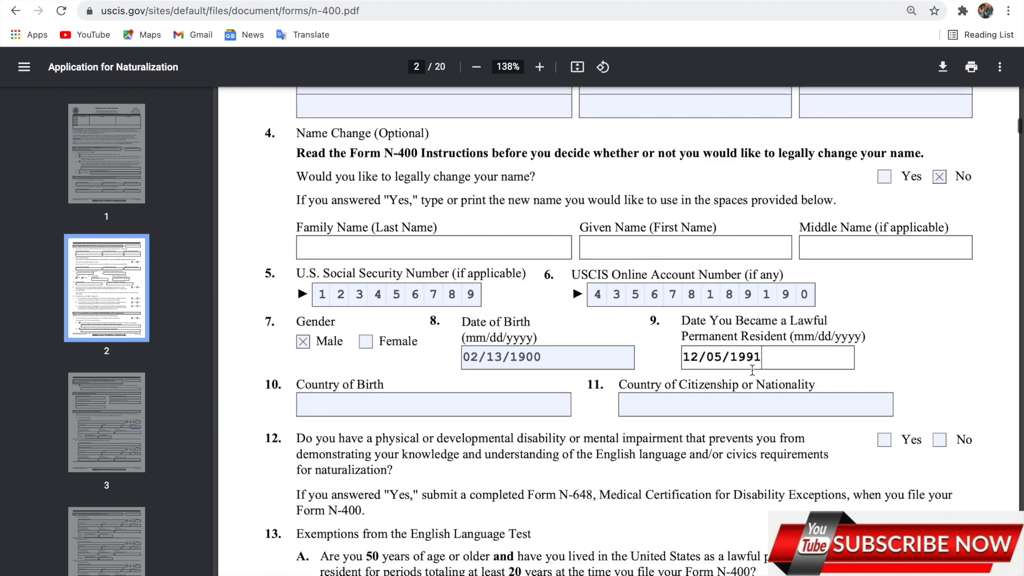
left_click(482, 353)
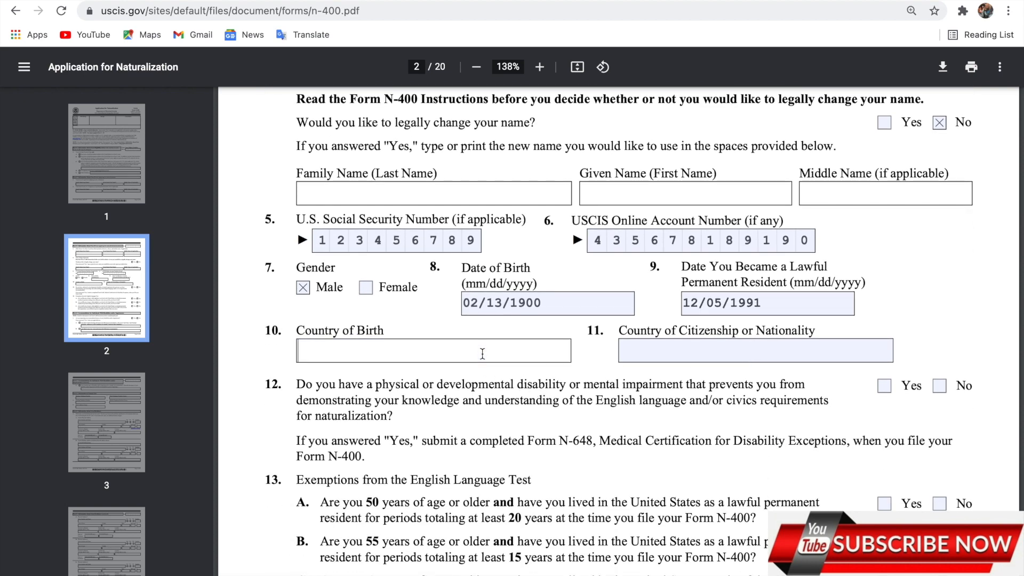
type("ghana")
left_click(661, 353)
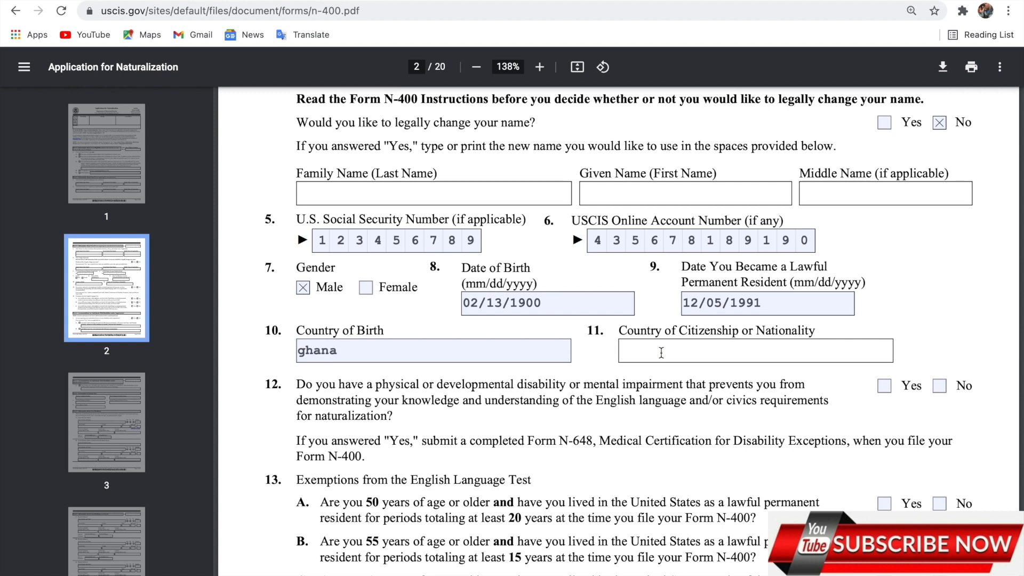
type("gah")
key("BackSpace")
type("hana")
scroll(399, 412, "down", 3)
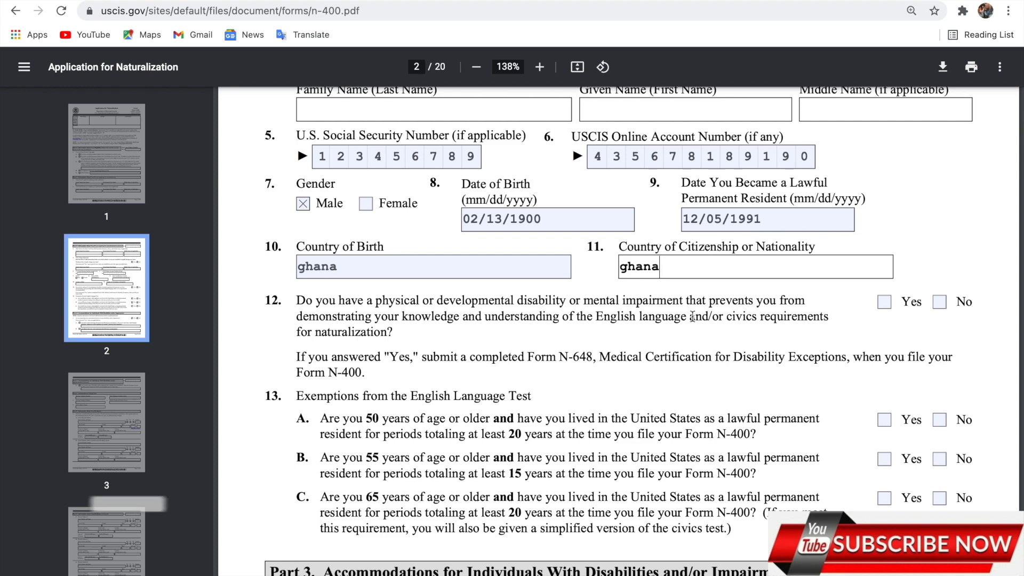
Mark No for disability question 12 and English-test exemptions 13A, 13B and 13C
left_click(940, 302)
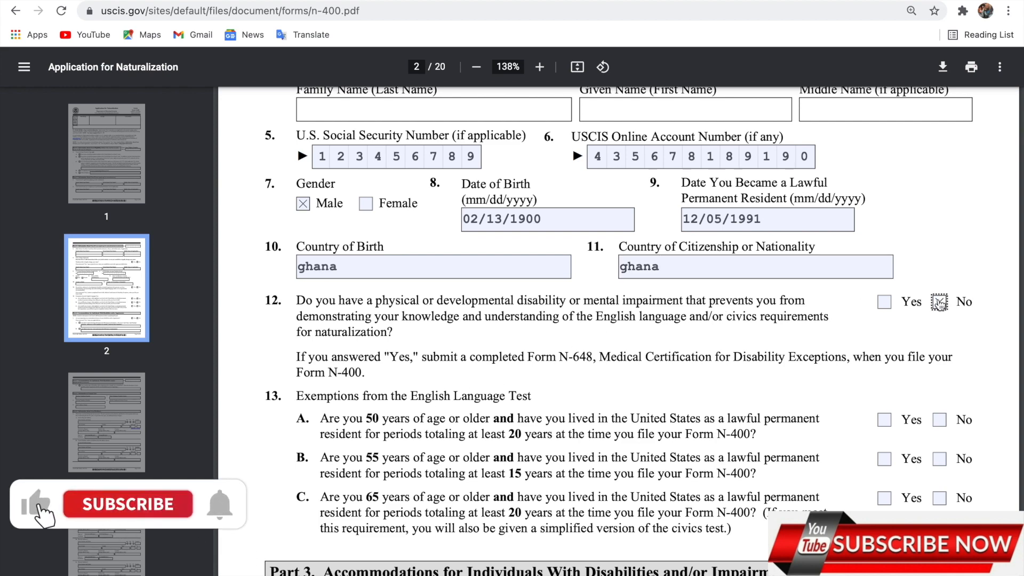
scroll(940, 305, "down", 3)
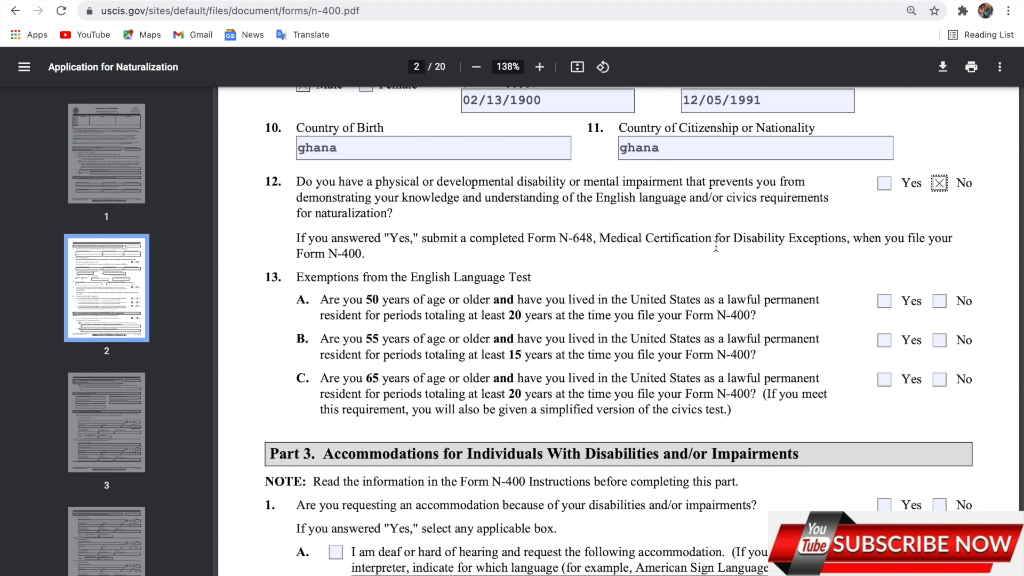
scroll(550, 345, "down", 1)
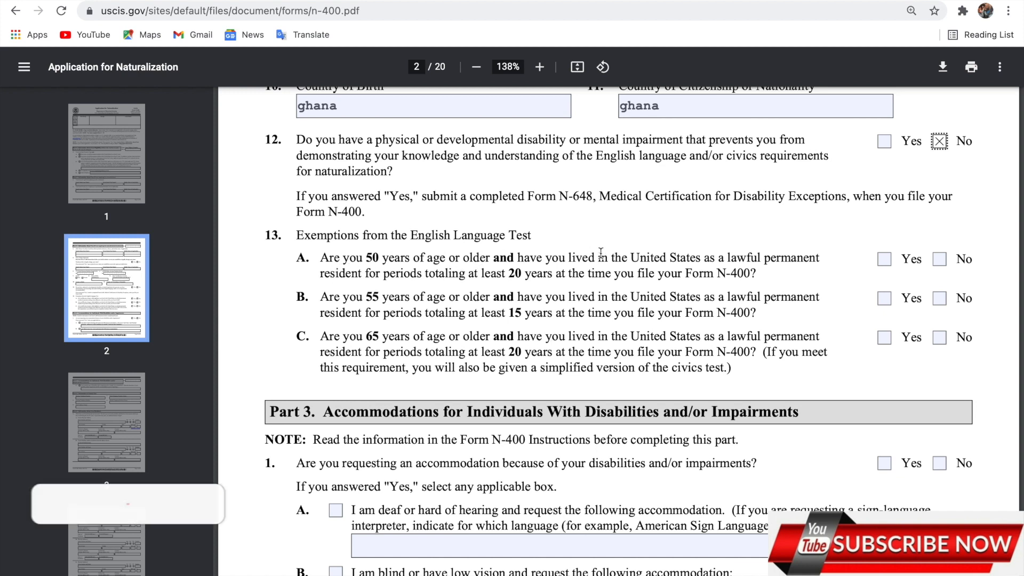
left_click(939, 259)
left_click(939, 301)
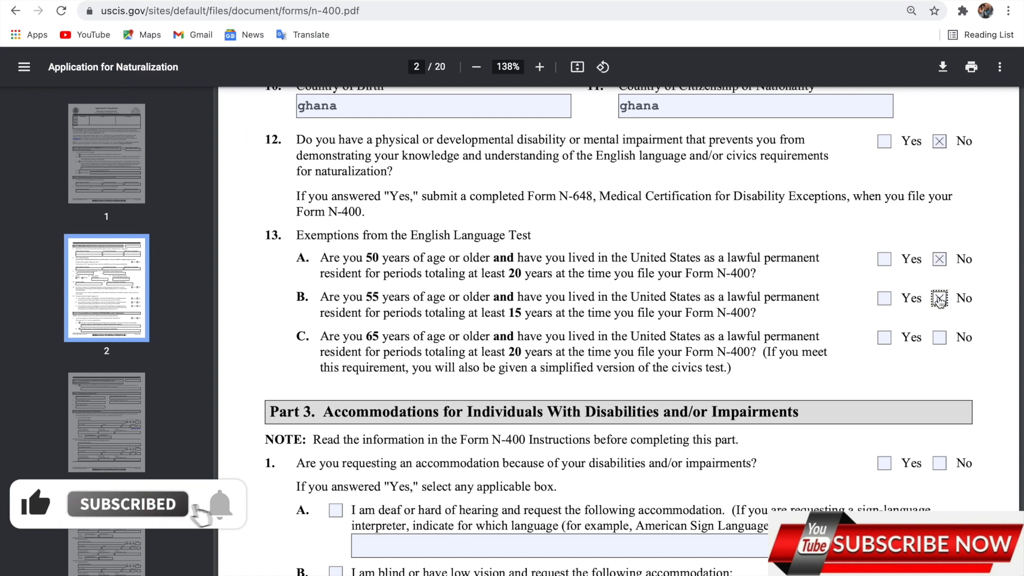
left_click(941, 339)
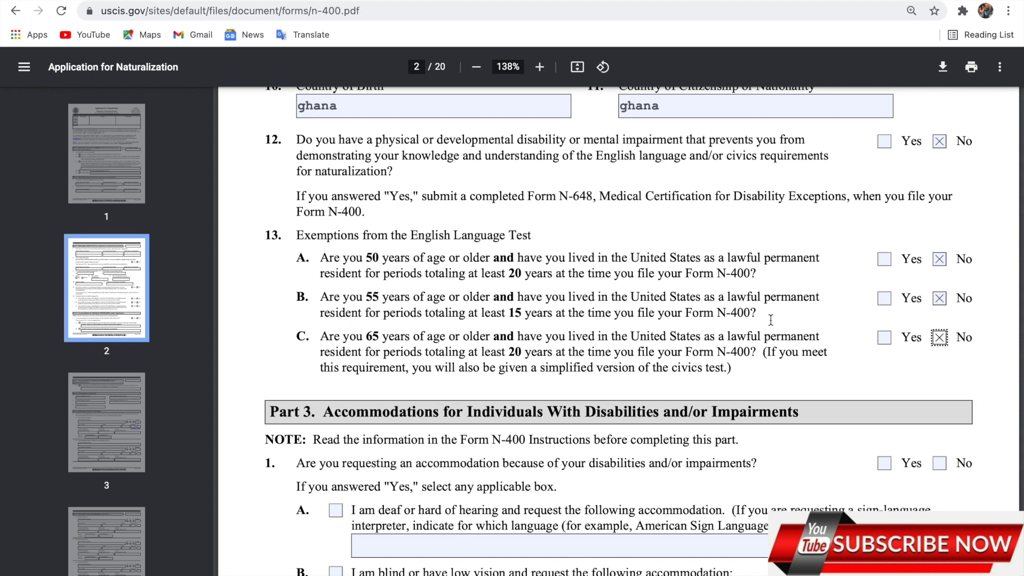
left_click(860, 359)
Answer No to Part 3's accommodation request and scroll to Part 4's contact fields on page 3
scroll(718, 281, "down", 3)
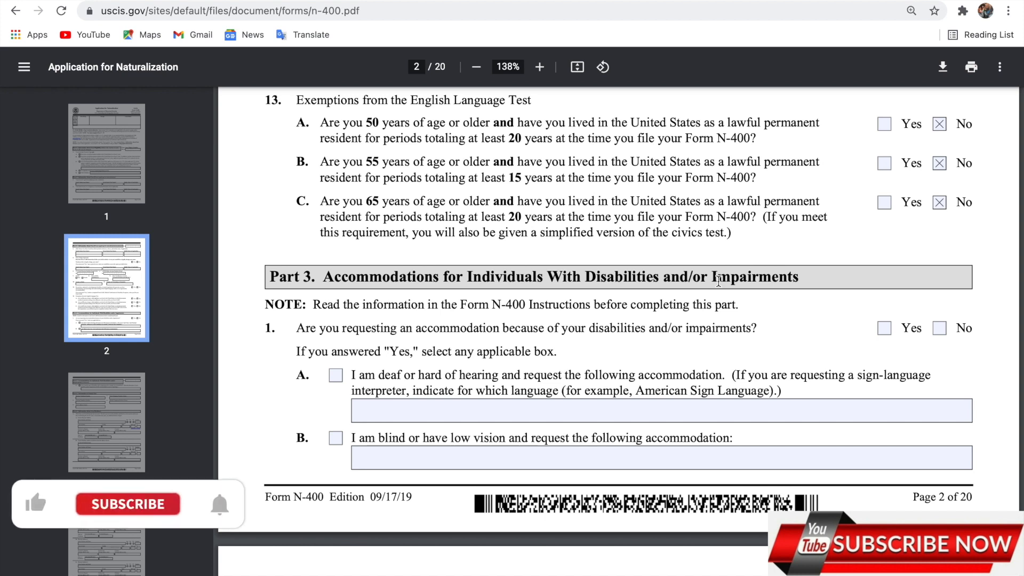
scroll(718, 281, "down", 2)
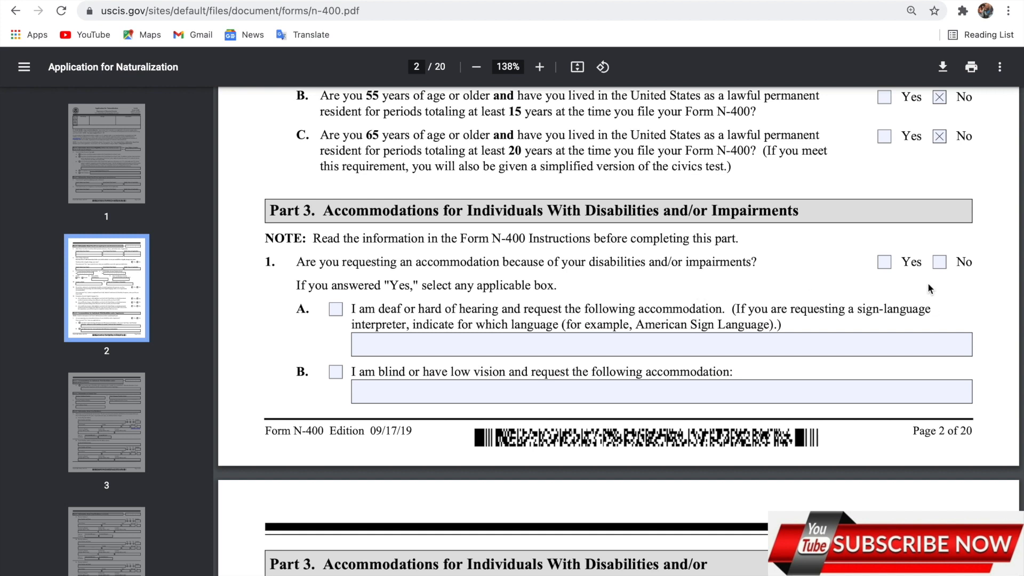
left_click(942, 271)
scroll(447, 348, "down", 6)
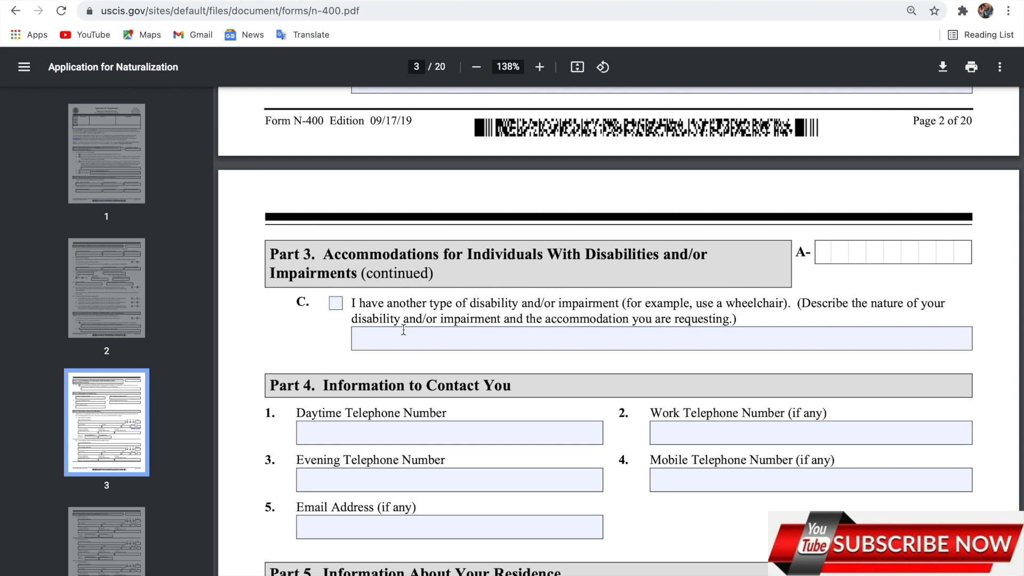
scroll(403, 331, "down", 2)
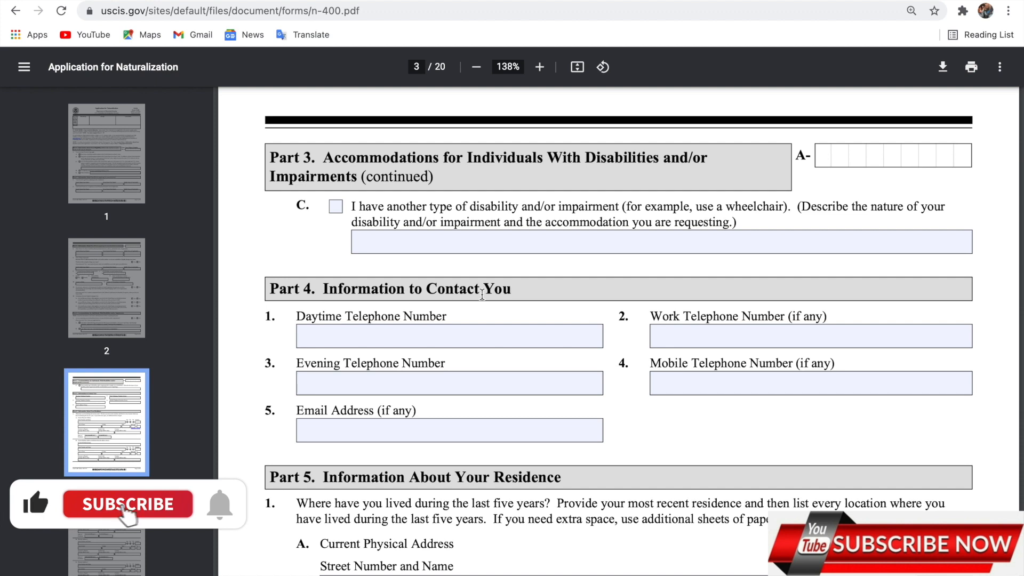
Enter the daytime and evening telephone numbers and start the e-mail address in Part 4
left_click(450, 338)
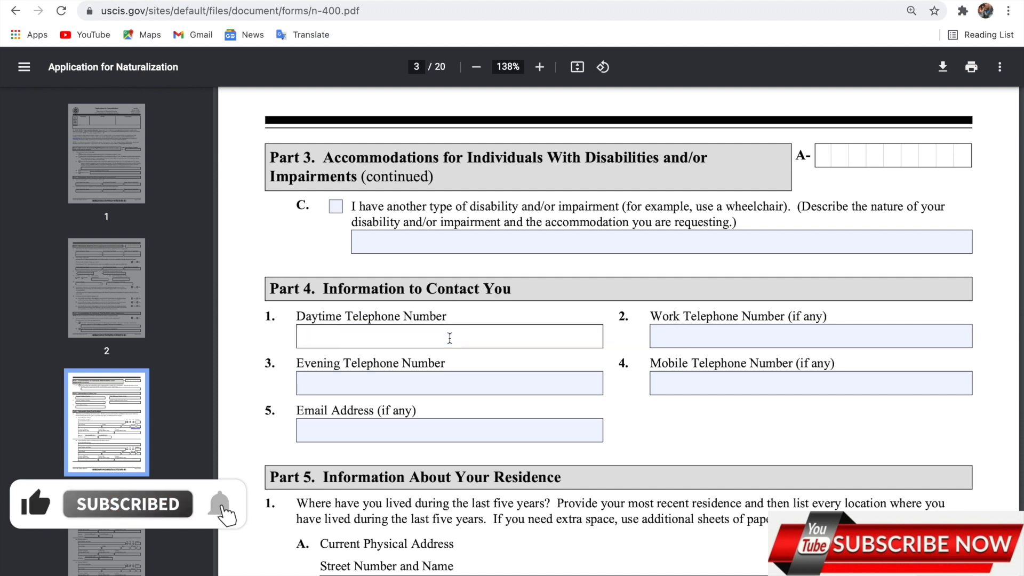
type("12345")
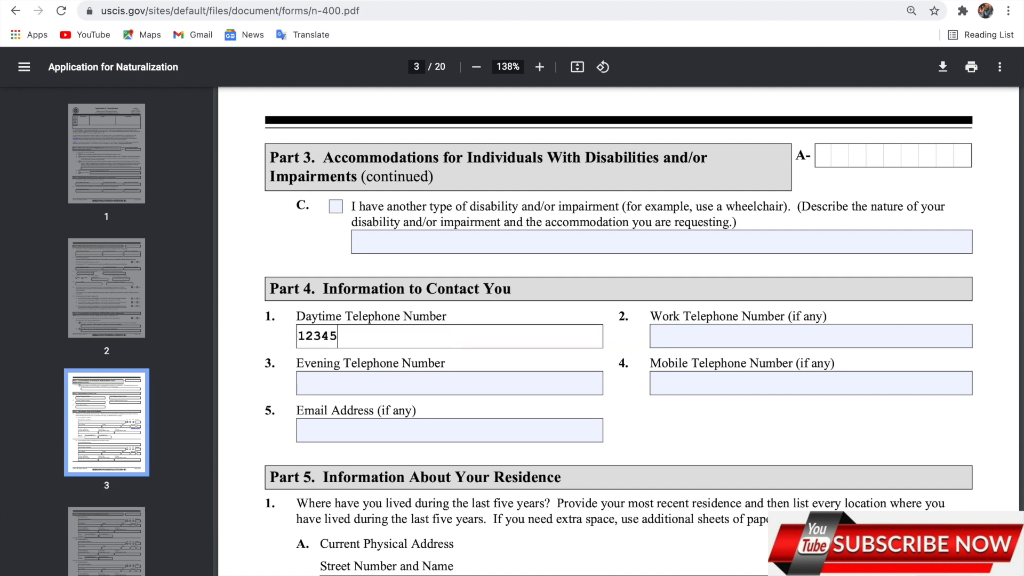
type("6789")
left_click(424, 380)
type("121367890")
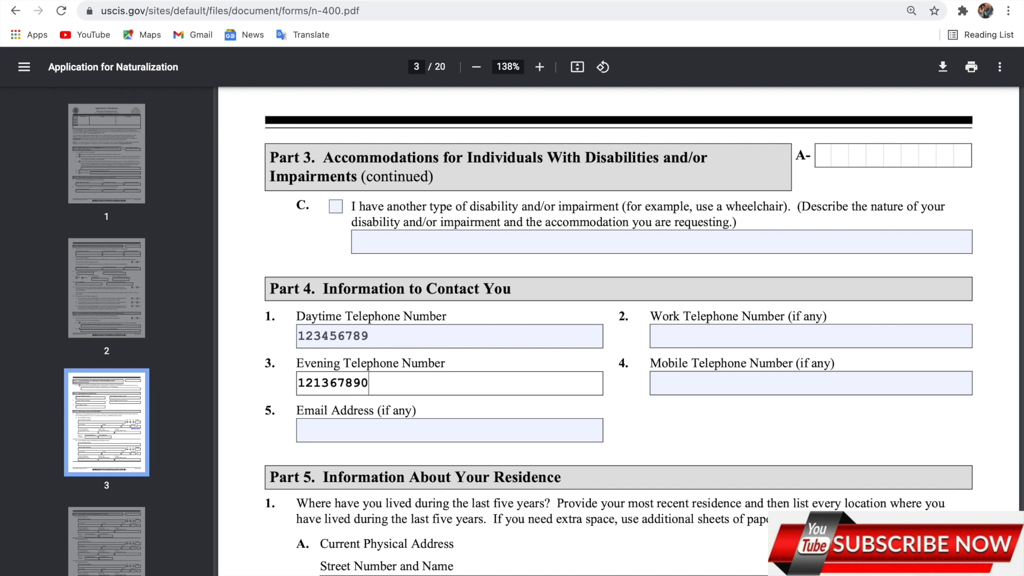
left_click(336, 432)
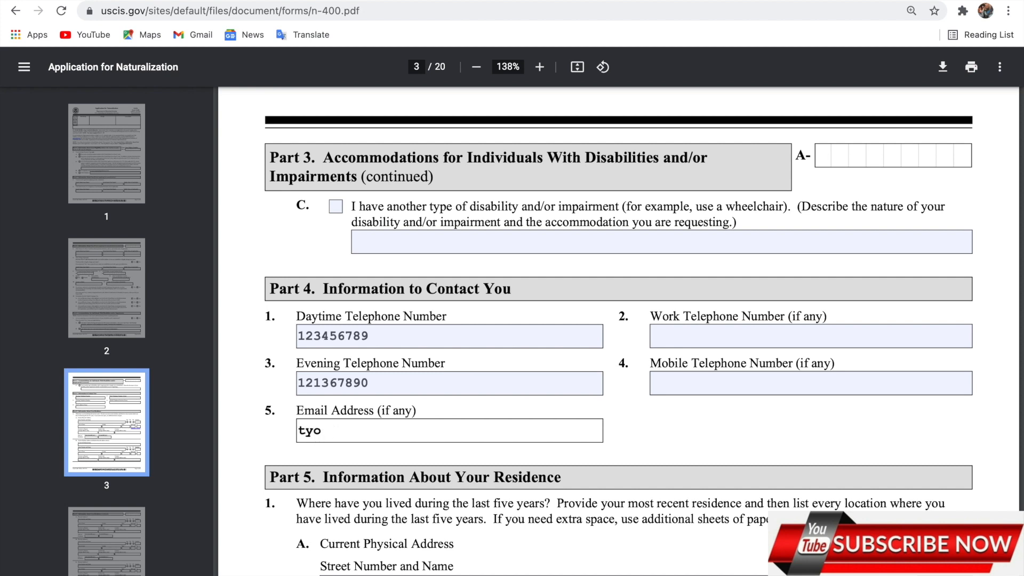
Enter the current physical street address and city in Part 5
scroll(336, 427, "down", 3)
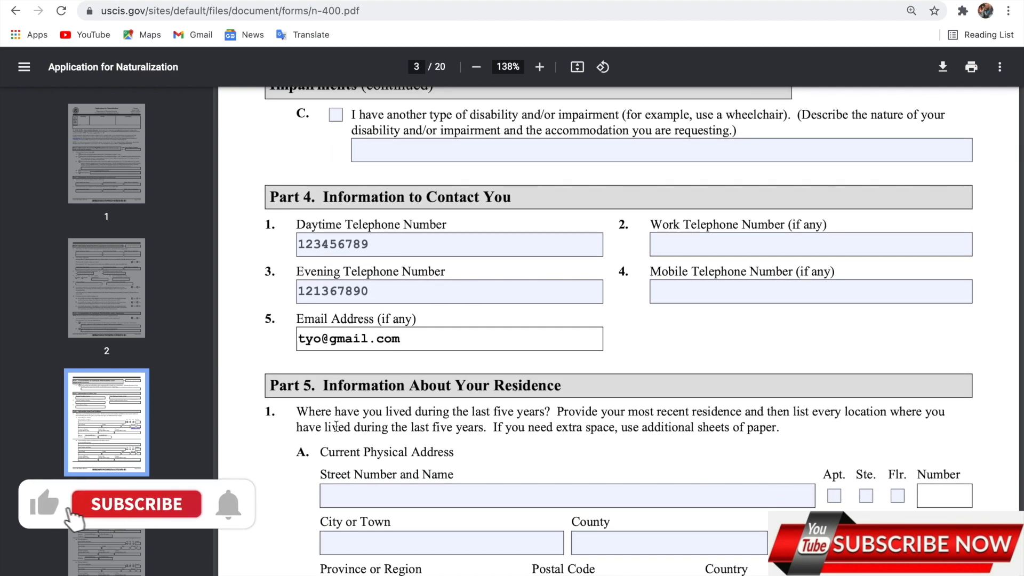
scroll(286, 487, "down", 2)
scroll(285, 487, "down", 1)
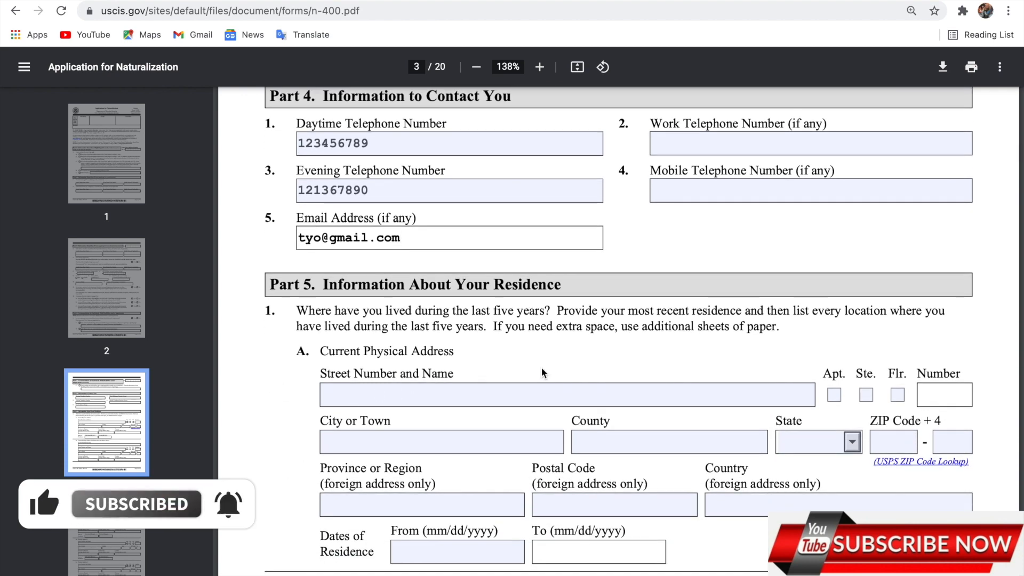
left_click(359, 400)
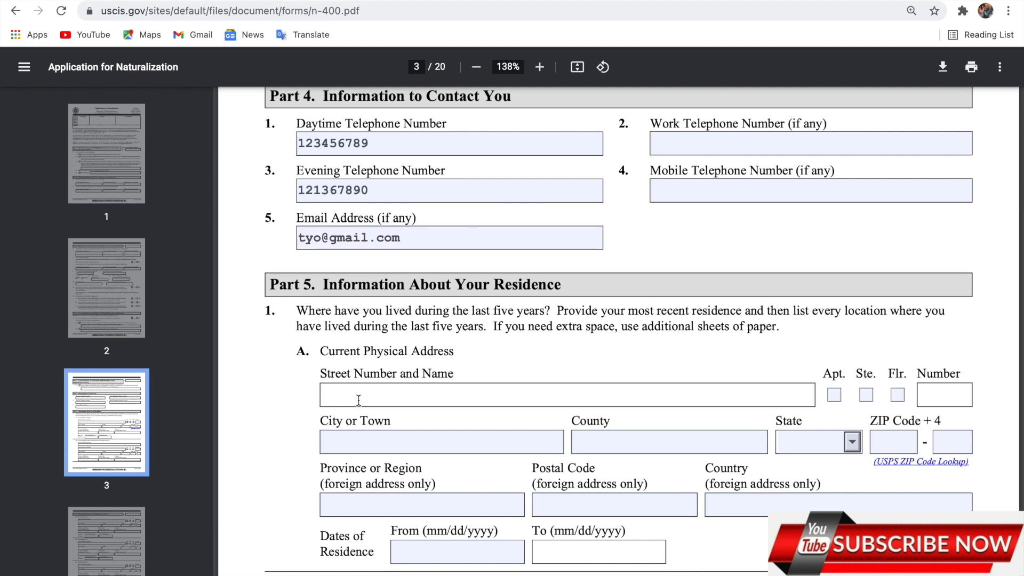
type("123 koo rd")
left_click(331, 443)
type("alexandria")
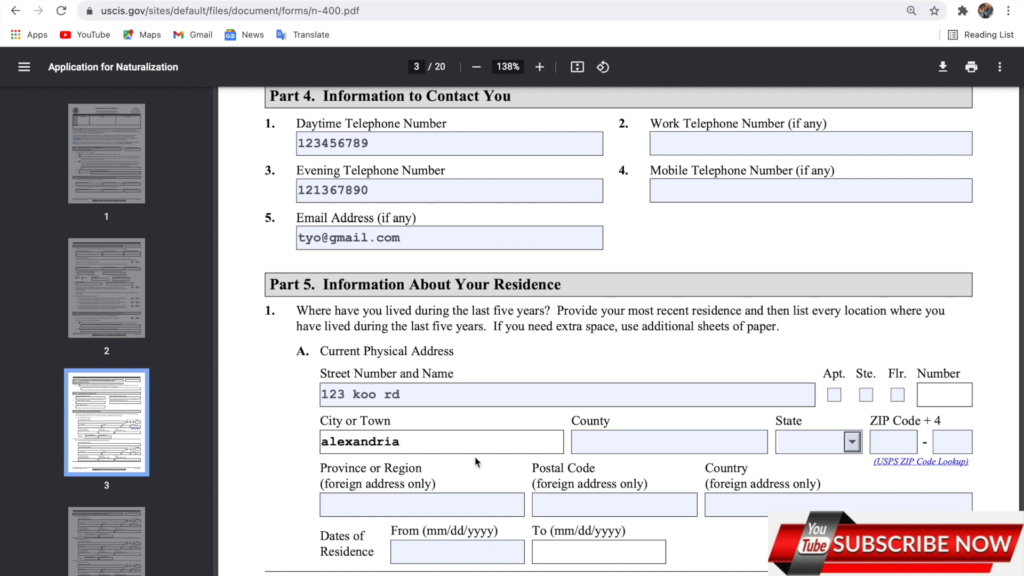
Fill in the county, pick the state from the dropdown and enter the ZIP code
left_click(591, 443)
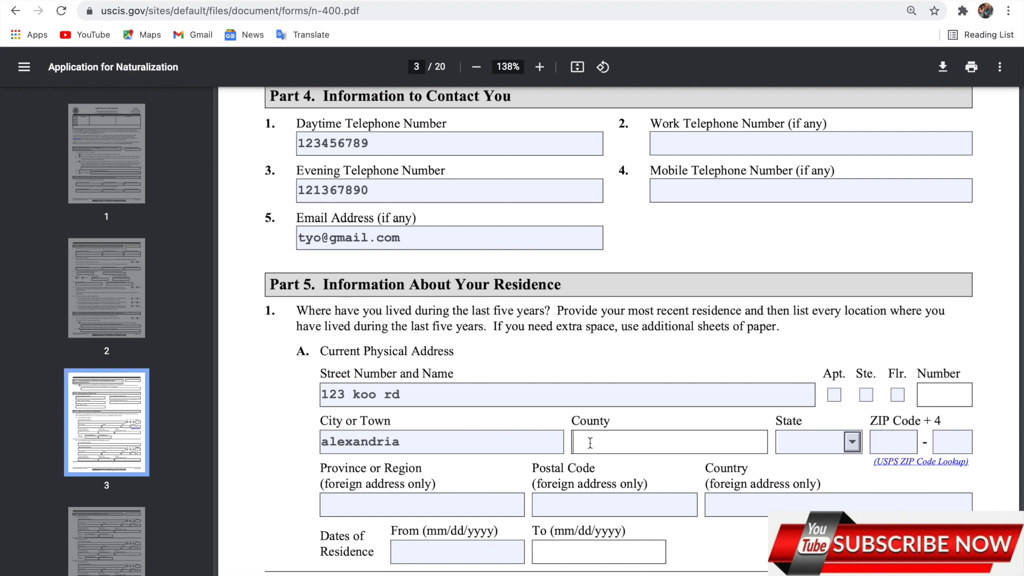
type("fairfax")
left_click(833, 446)
key("Down")
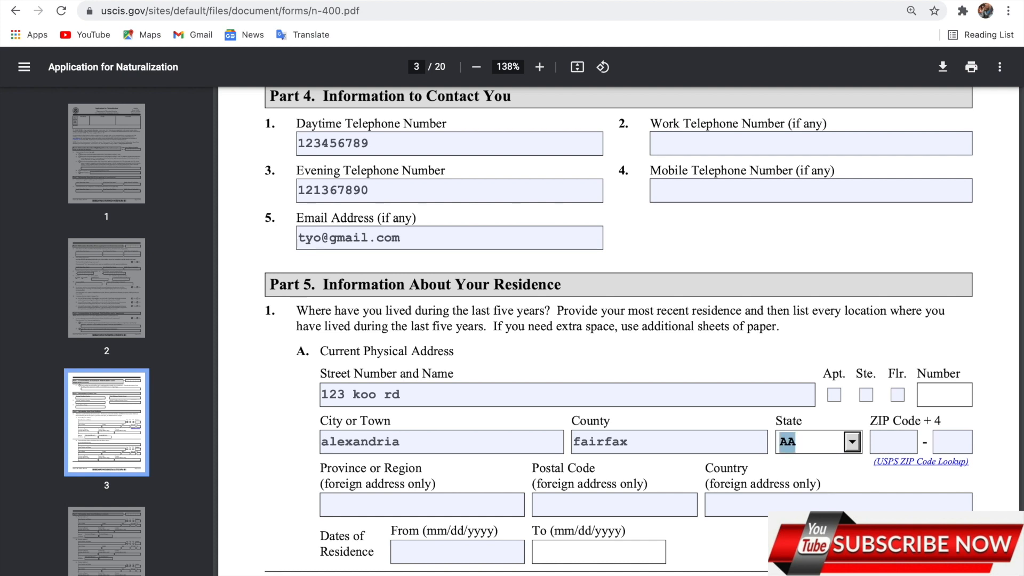
left_click(918, 440)
type("220")
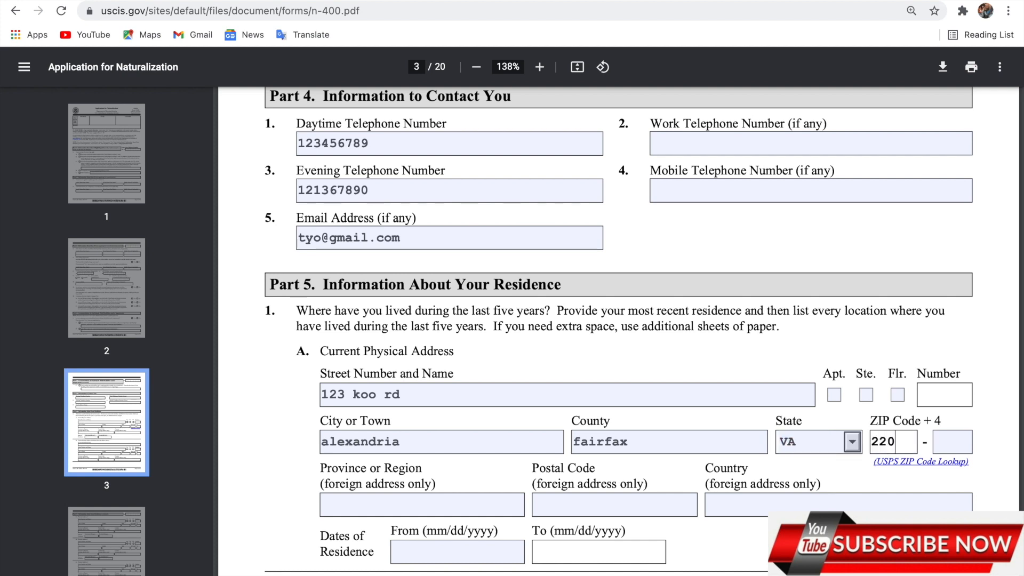
type("08")
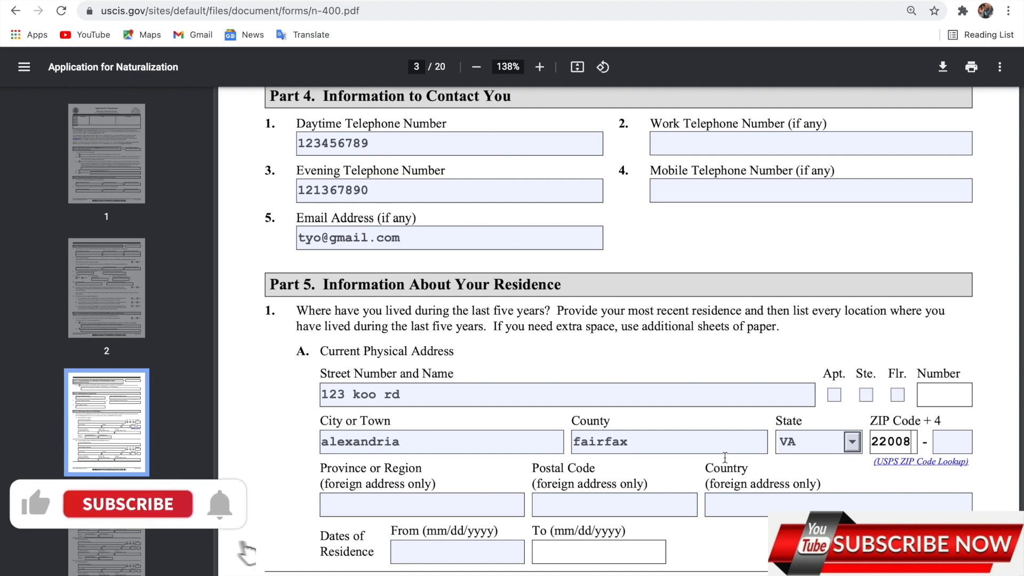
scroll(724, 458, "down", 4)
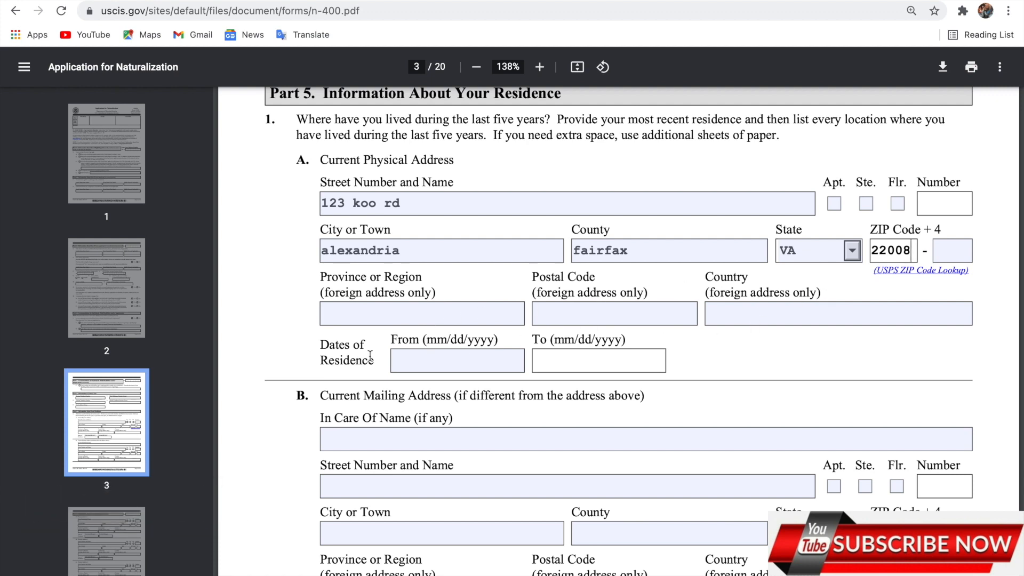
Enter 10/02/1991 as the date residence at the current address began
left_click(439, 362)
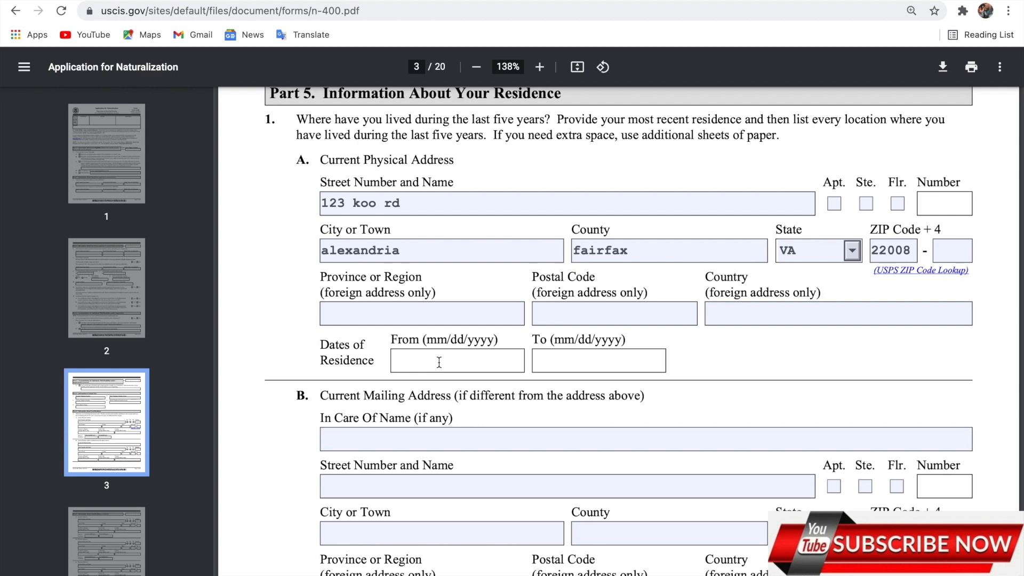
scroll(439, 363, "down", 2)
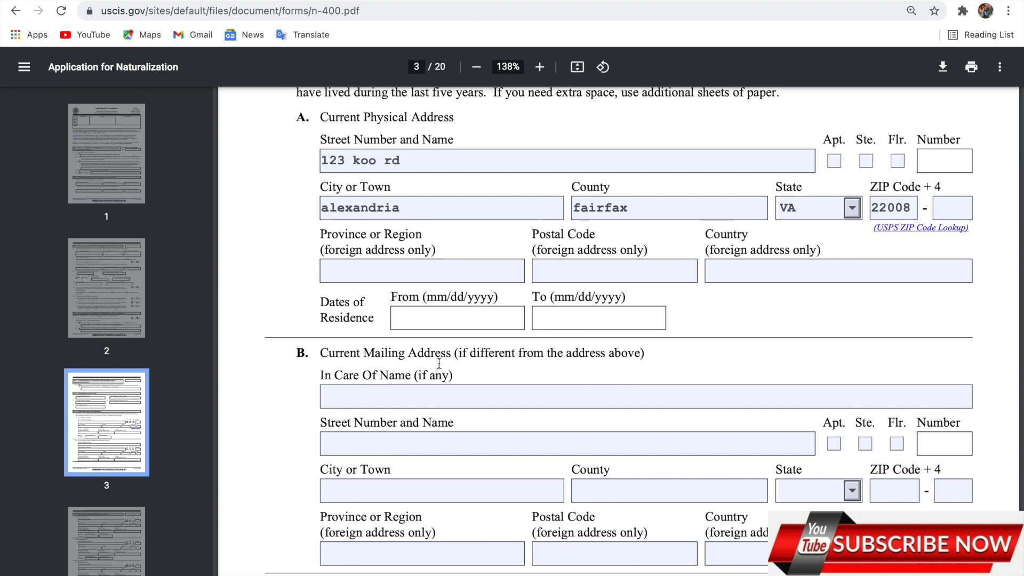
scroll(439, 363, "up", 1)
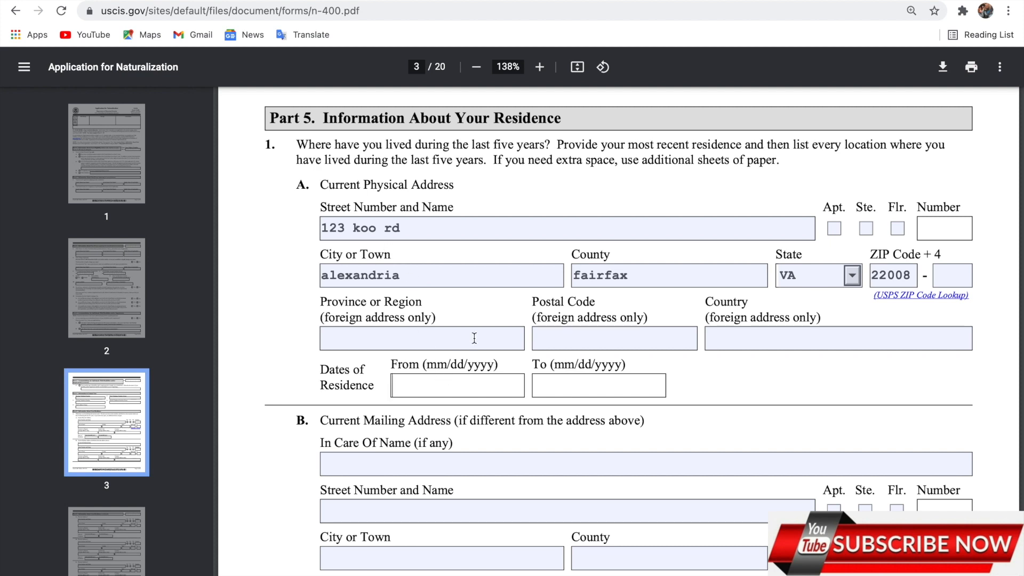
scroll(439, 385, "down", 1)
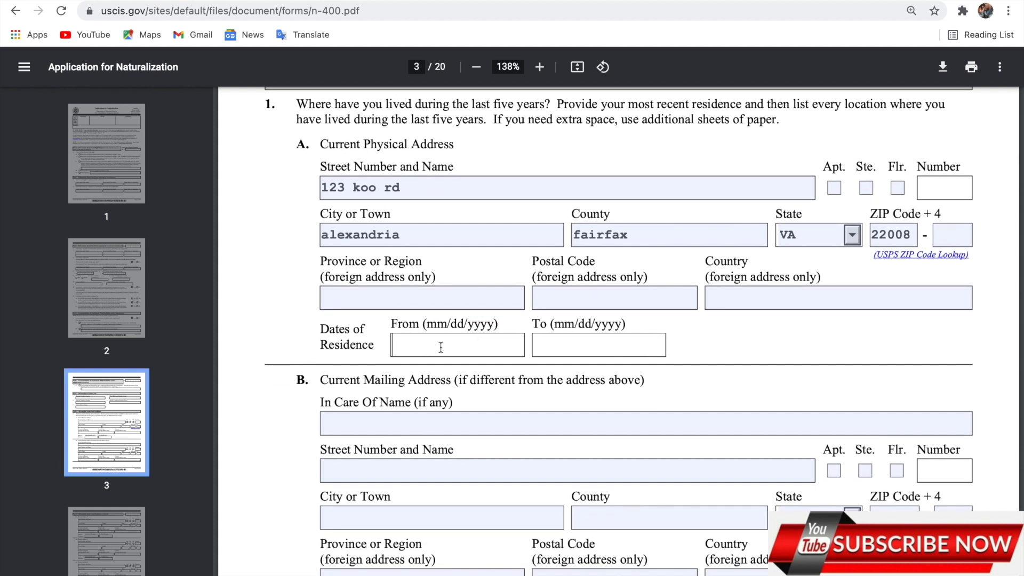
type("1")
type("1")
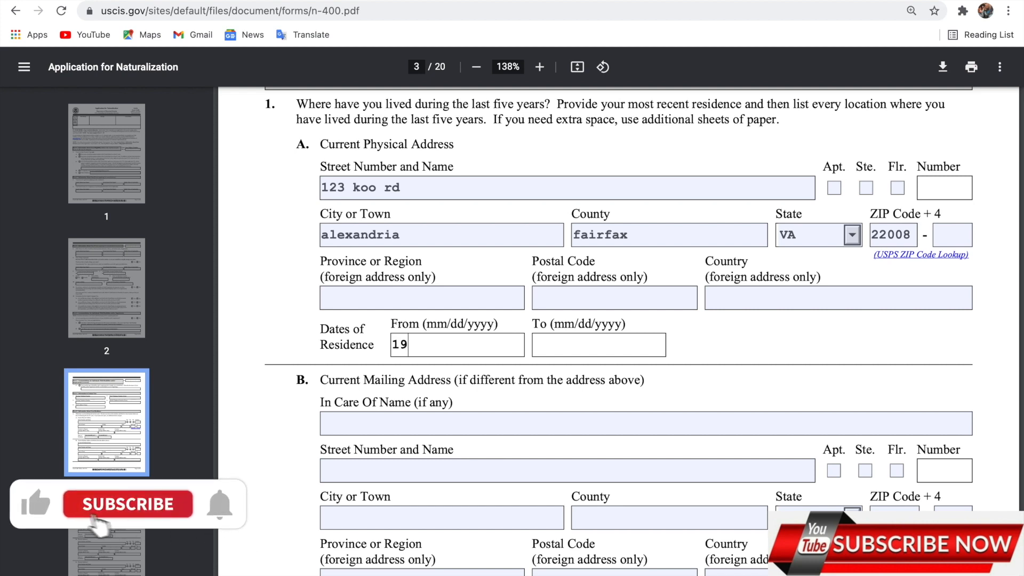
type("0/")
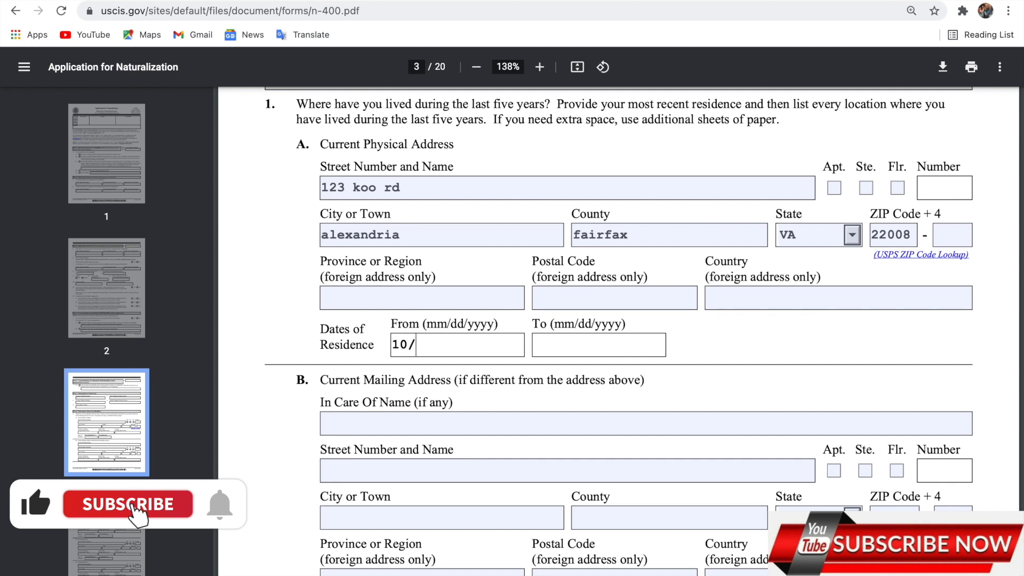
type("02")
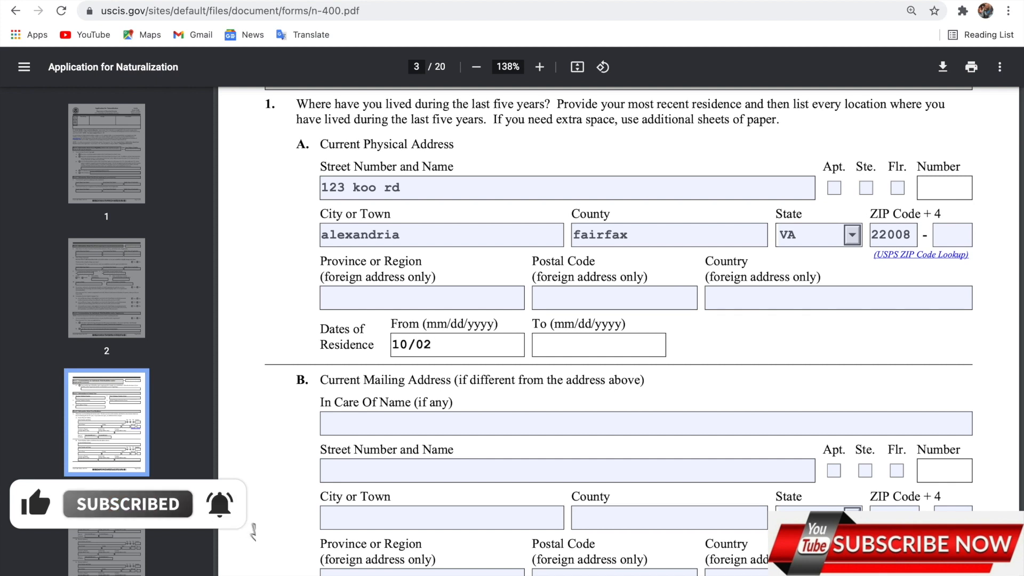
type("/9")
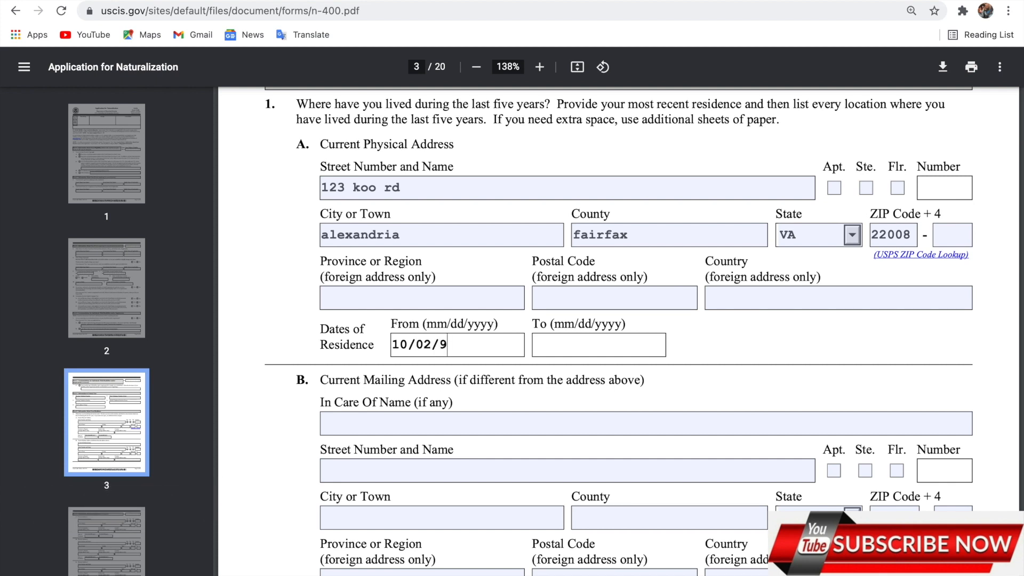
key("BackSpace")
type("1991")
scroll(652, 349, "down", 3)
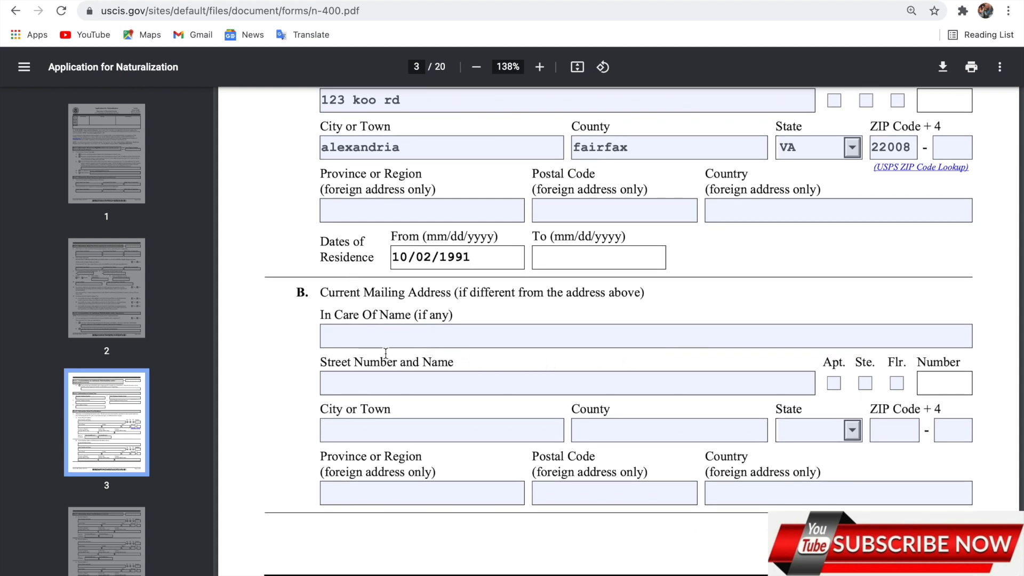
scroll(402, 339, "up", 3)
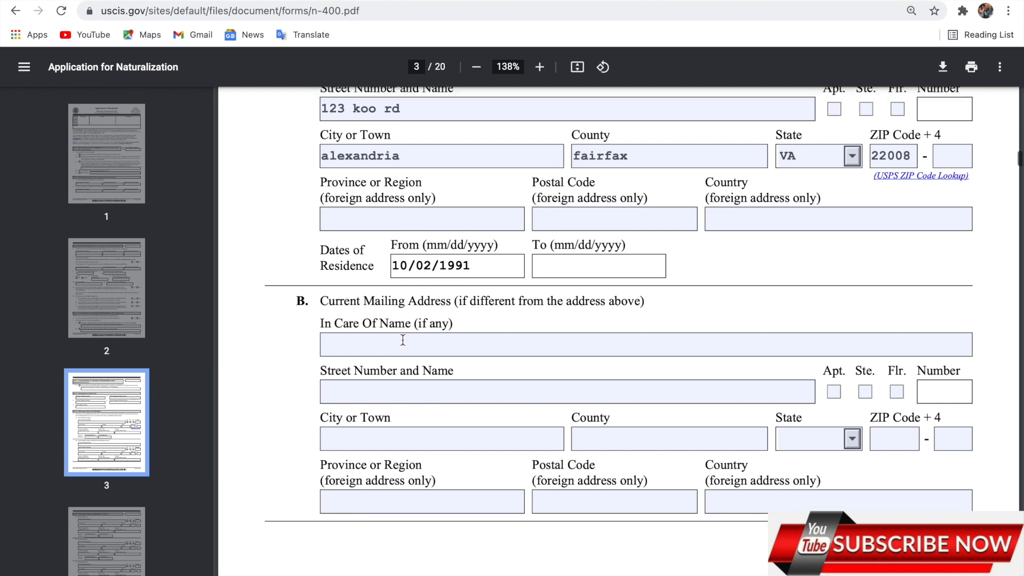
scroll(402, 340, "down", 4)
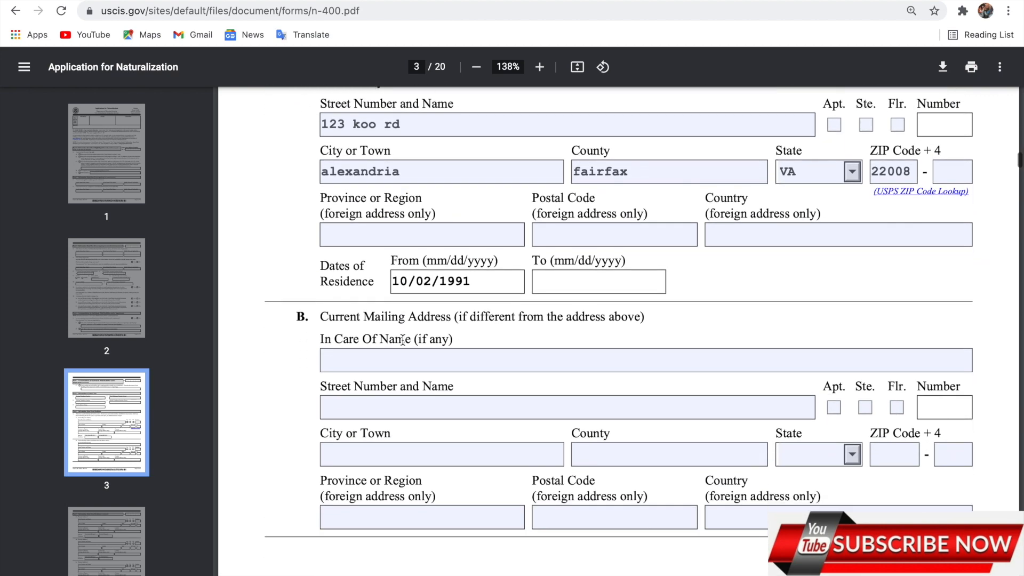
Enter the mailing street address and city, fixing a typo in the city
left_click(390, 368)
type("123")
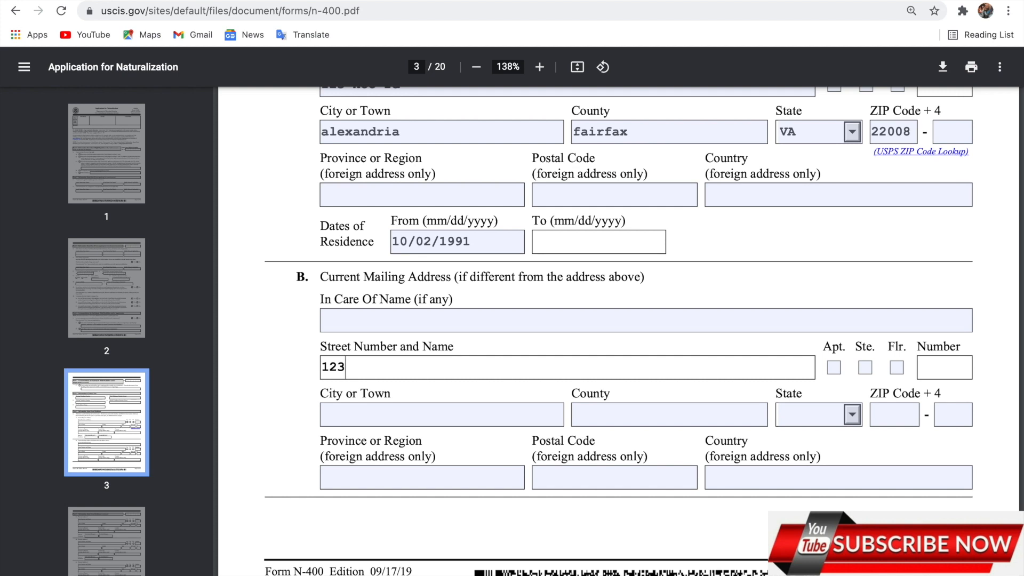
type(" koo rd")
left_click(368, 414)
type("am")
key("BackSpace")
type("lex")
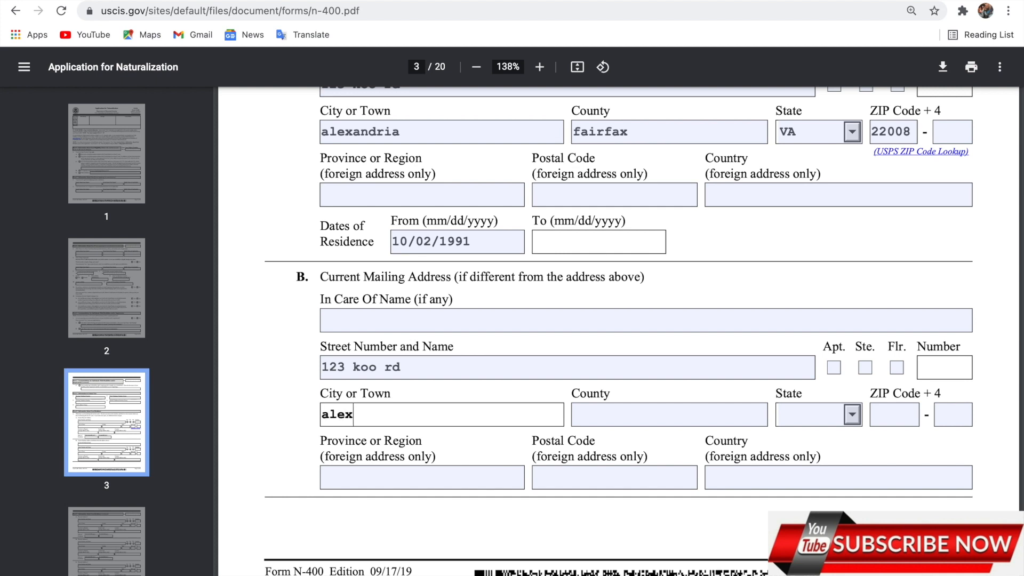
type("andria")
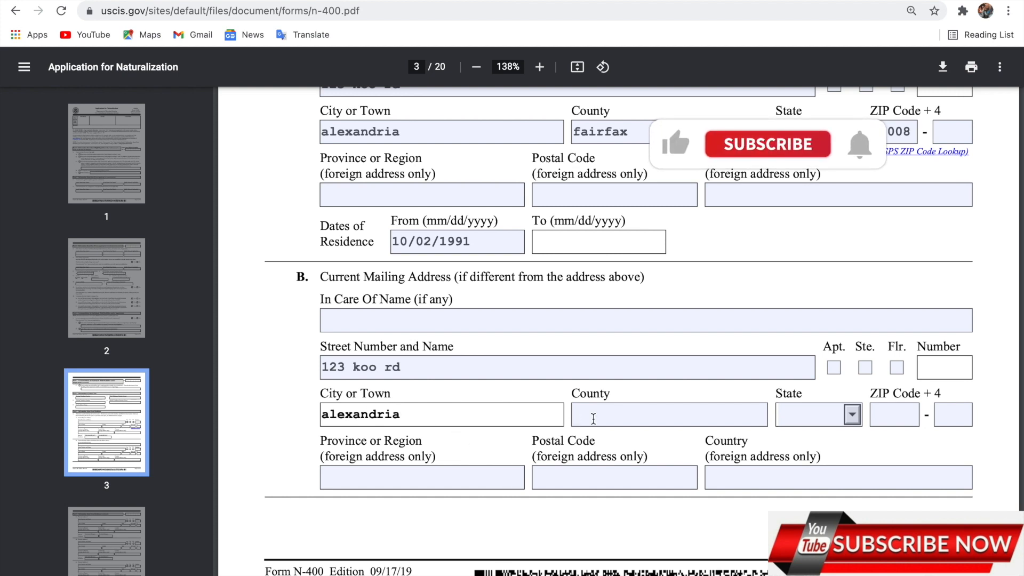
Fill in the mailing county and state, and begin the mailing ZIP code
left_click(593, 419)
type("fai")
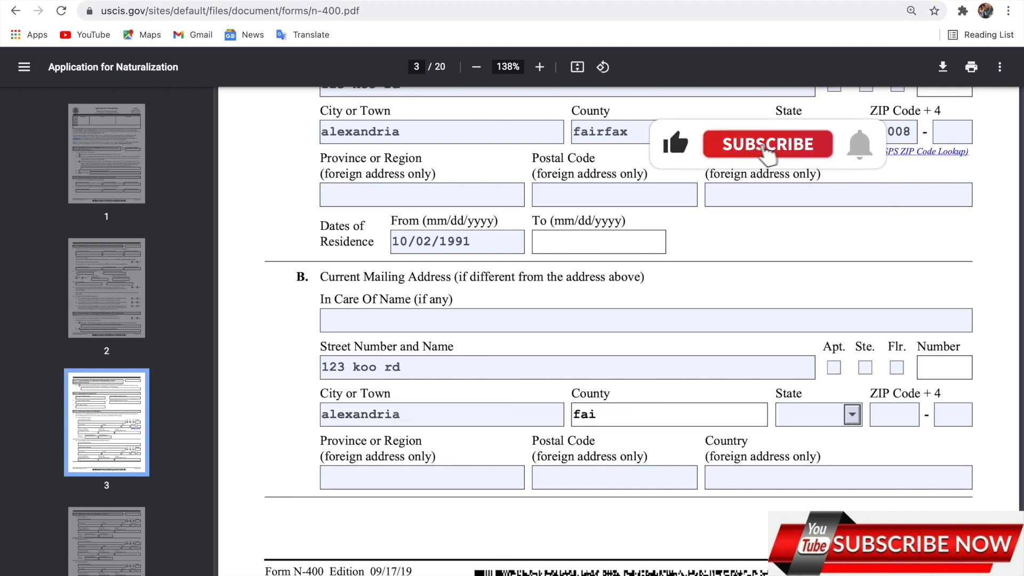
type("rfax")
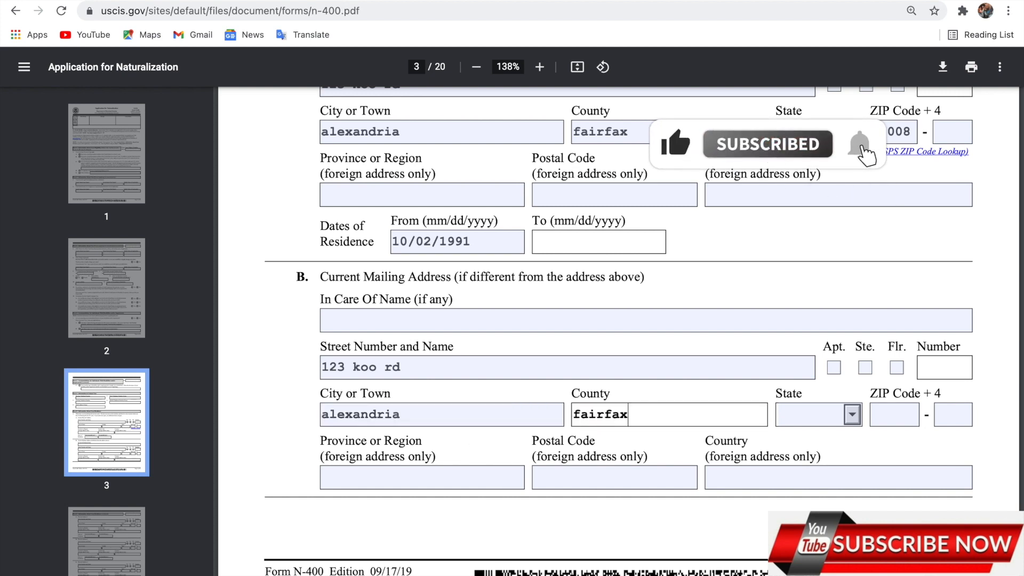
left_click(803, 419)
key("v")
left_click(900, 414)
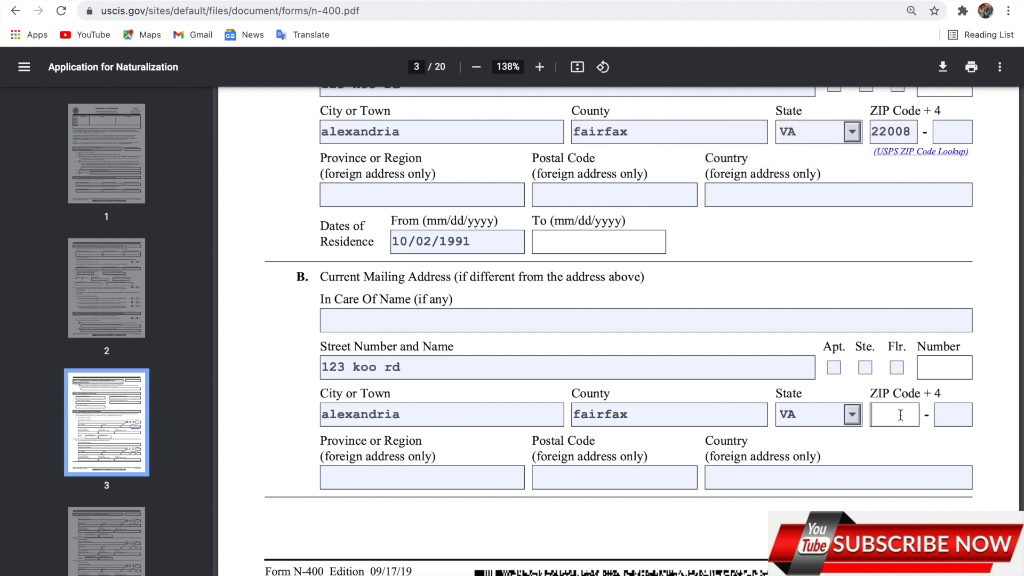
type("22308")
Scroll past the empty Physical Address 2–4 sections on page 4 to Part 6
scroll(619, 331, "down", 7)
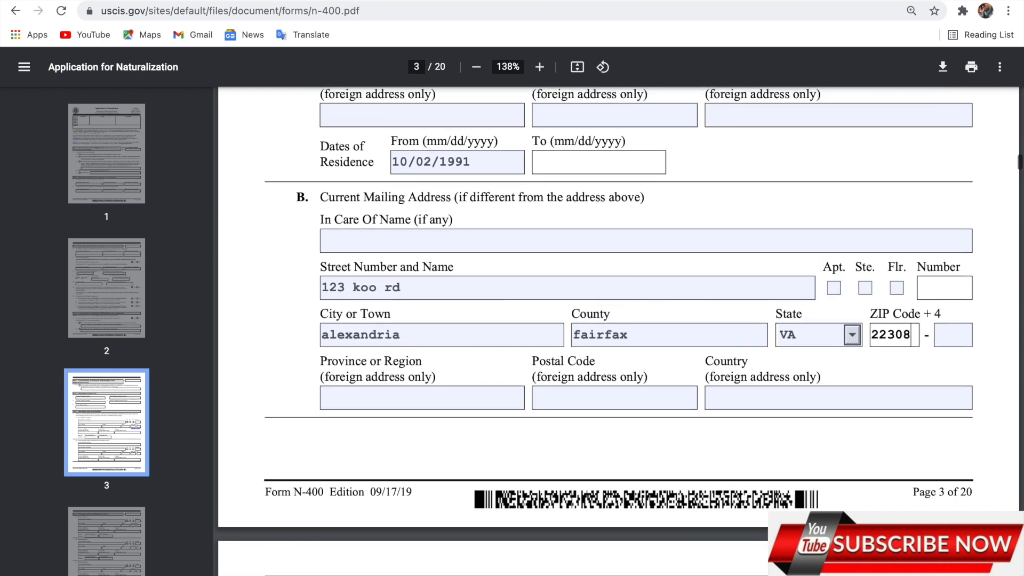
scroll(660, 290, "down", 3)
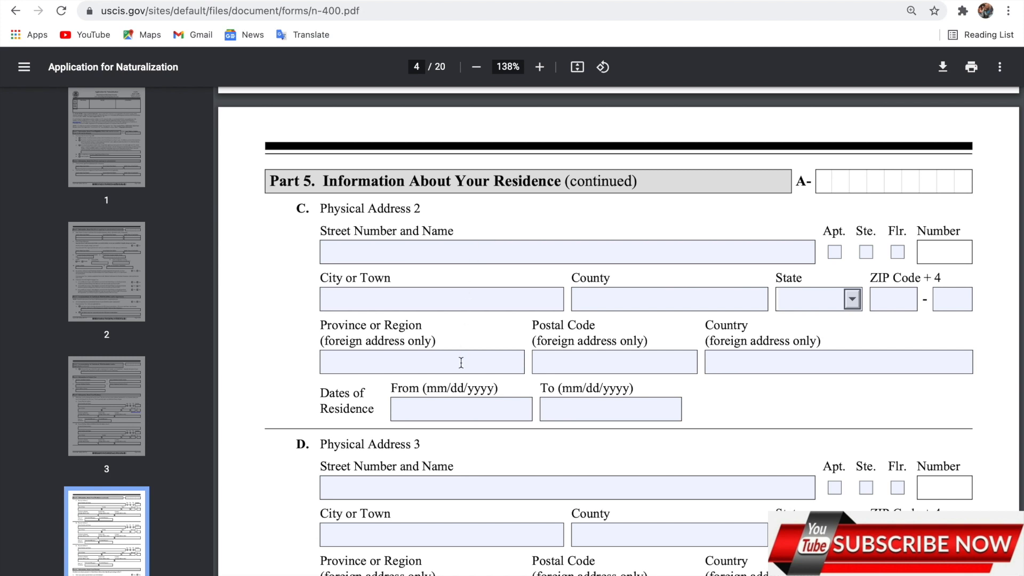
scroll(462, 362, "down", 1)
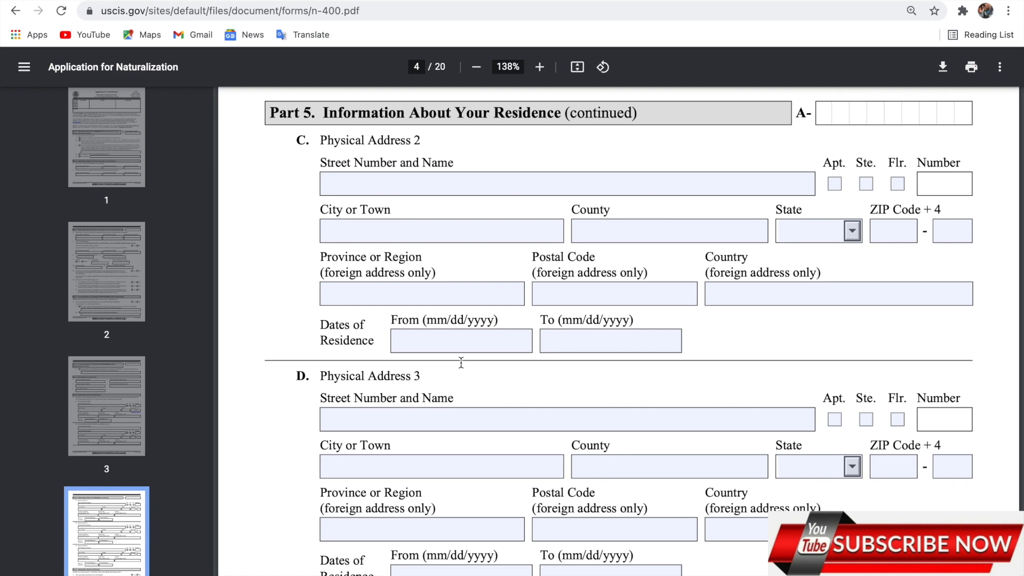
scroll(461, 363, "down", 3)
scroll(462, 363, "up", 2)
scroll(461, 362, "up", 10)
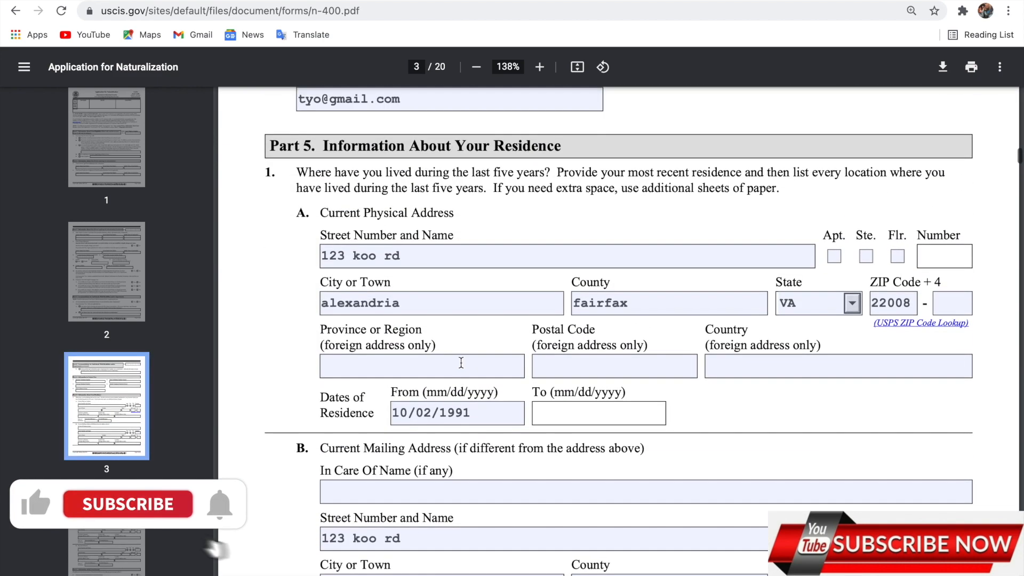
scroll(461, 362, "down", 1)
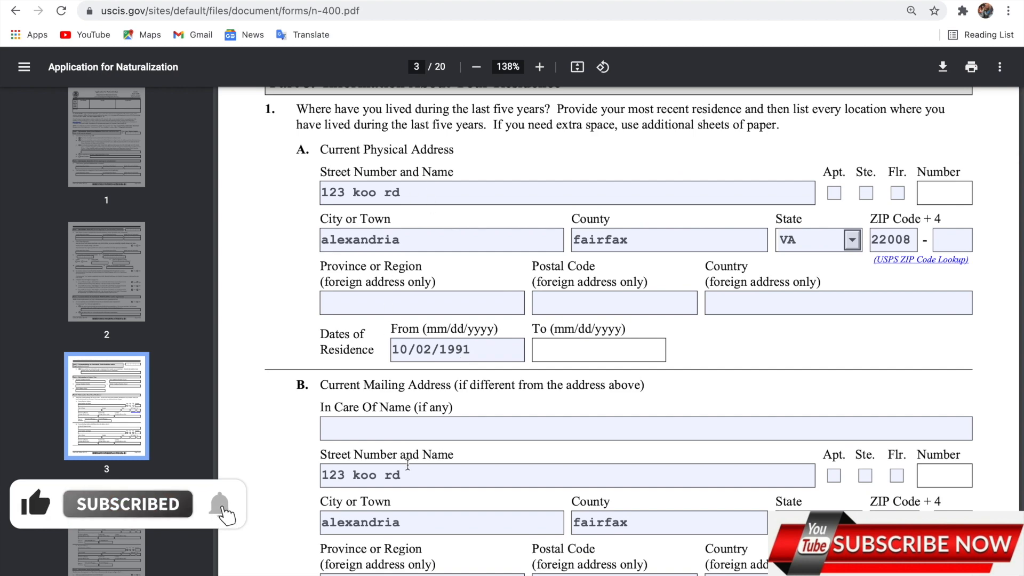
scroll(428, 402, "down", 8)
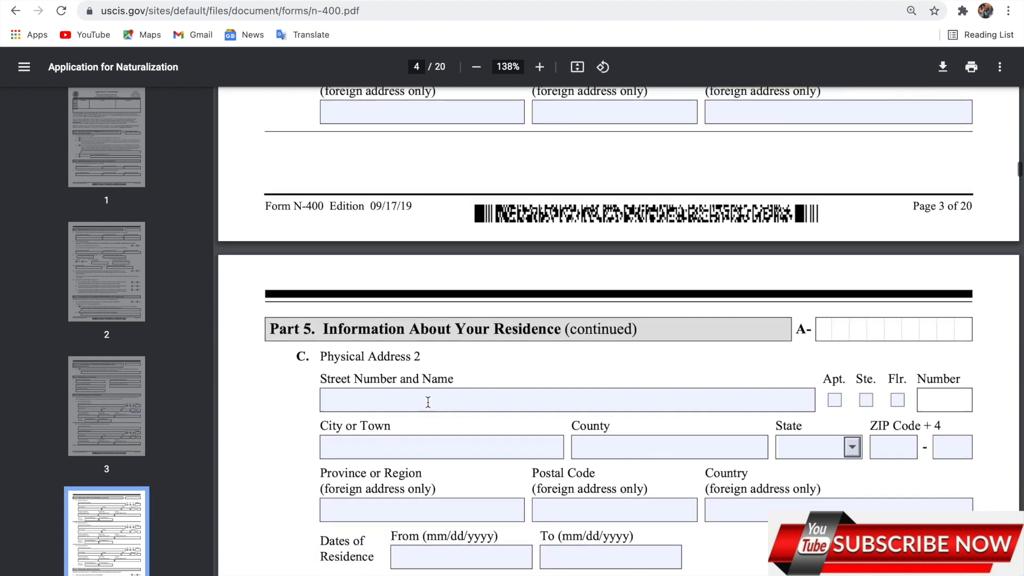
scroll(427, 402, "down", 1)
scroll(428, 402, "down", 5)
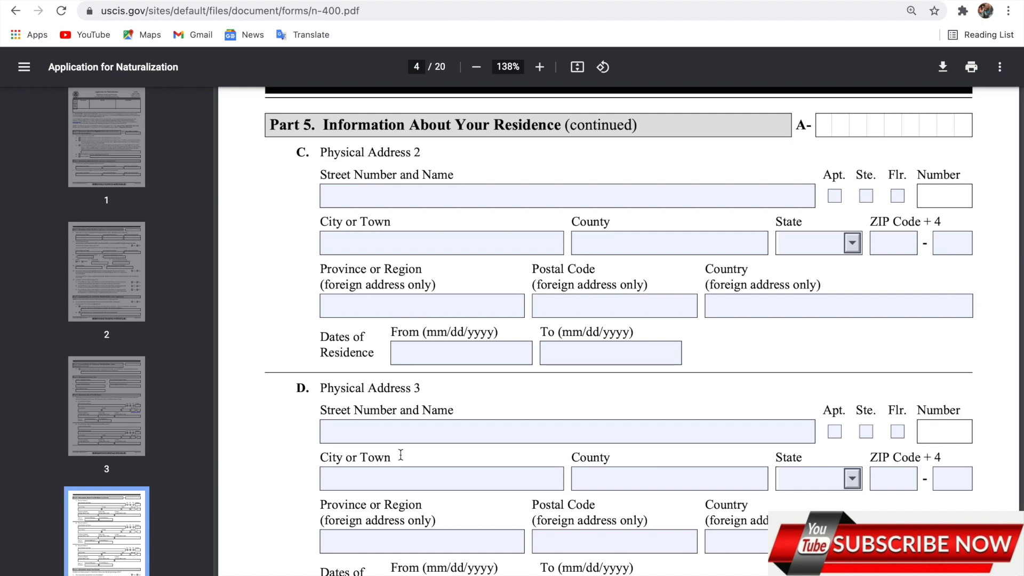
scroll(441, 276, "down", 2)
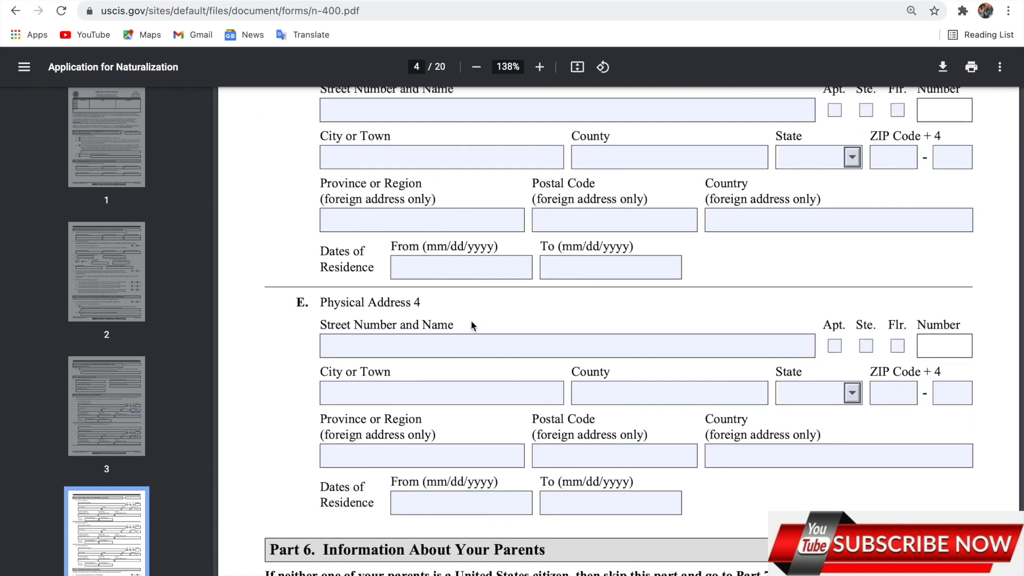
scroll(472, 321, "down", 5)
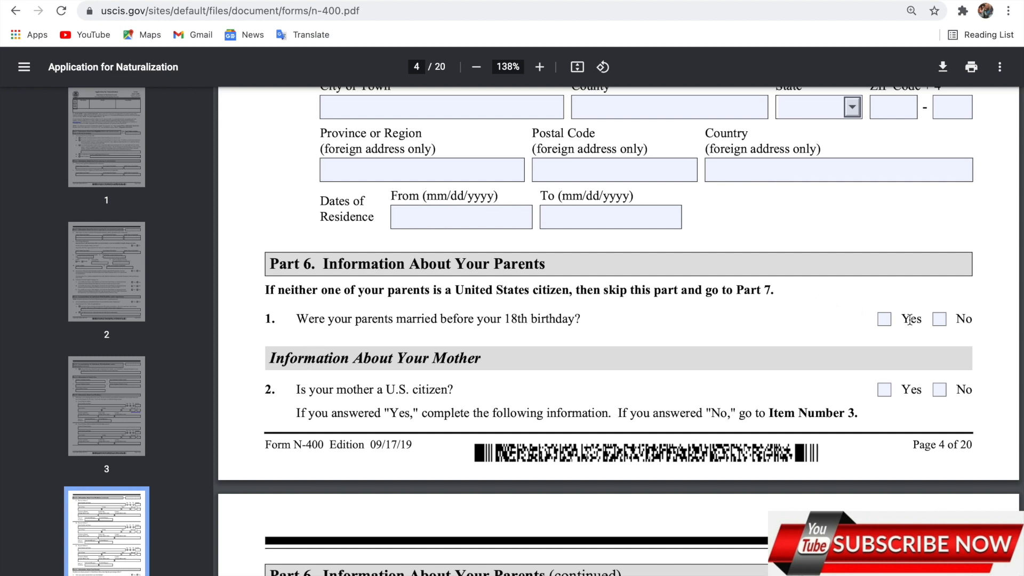
Answer No to Part 6 questions 1–3, clearing the stray Yes on question 1
left_click(939, 319)
left_click(885, 320)
left_click(884, 320)
scroll(852, 324, "down", 3)
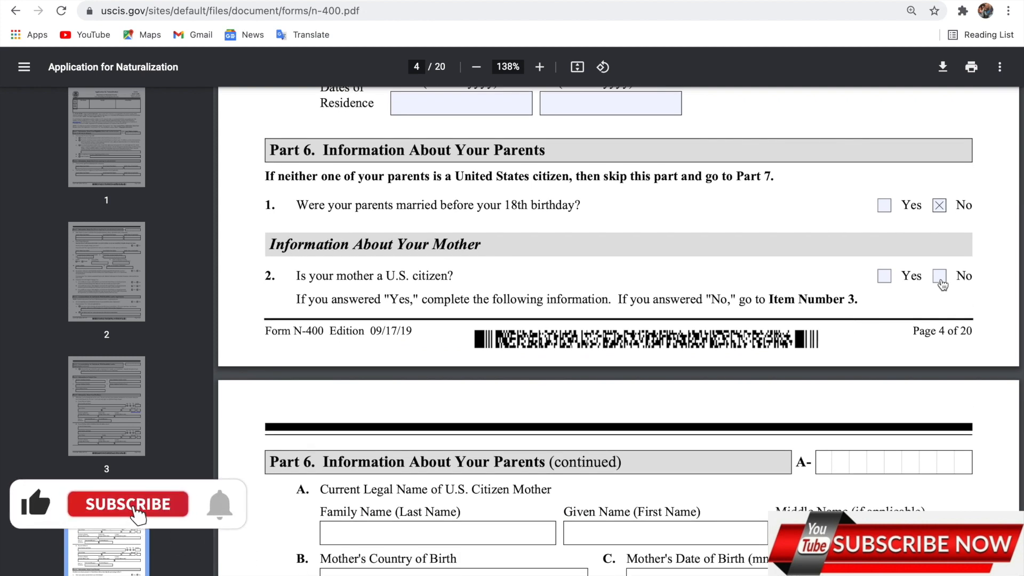
left_click(940, 283)
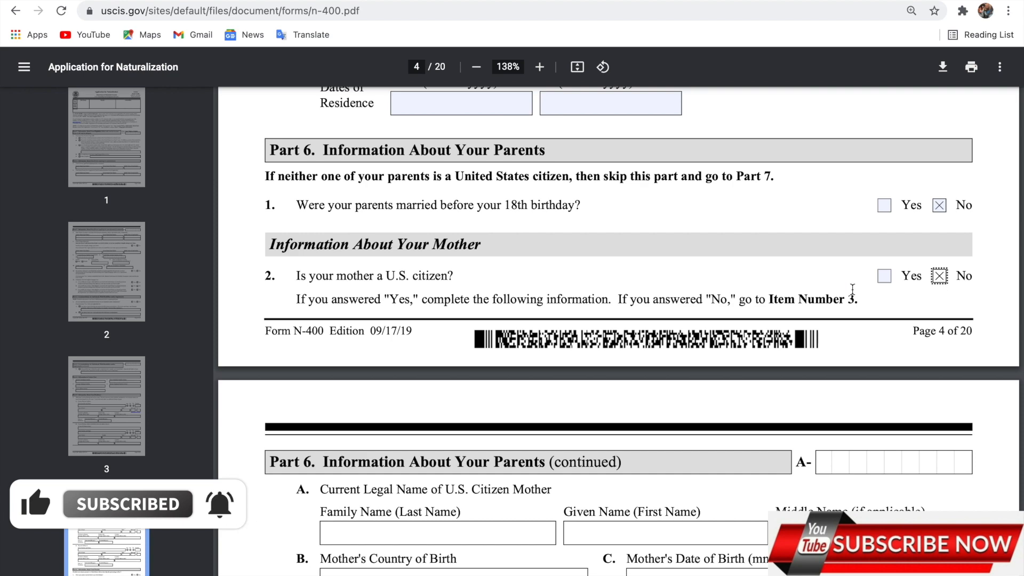
scroll(850, 292, "down", 3)
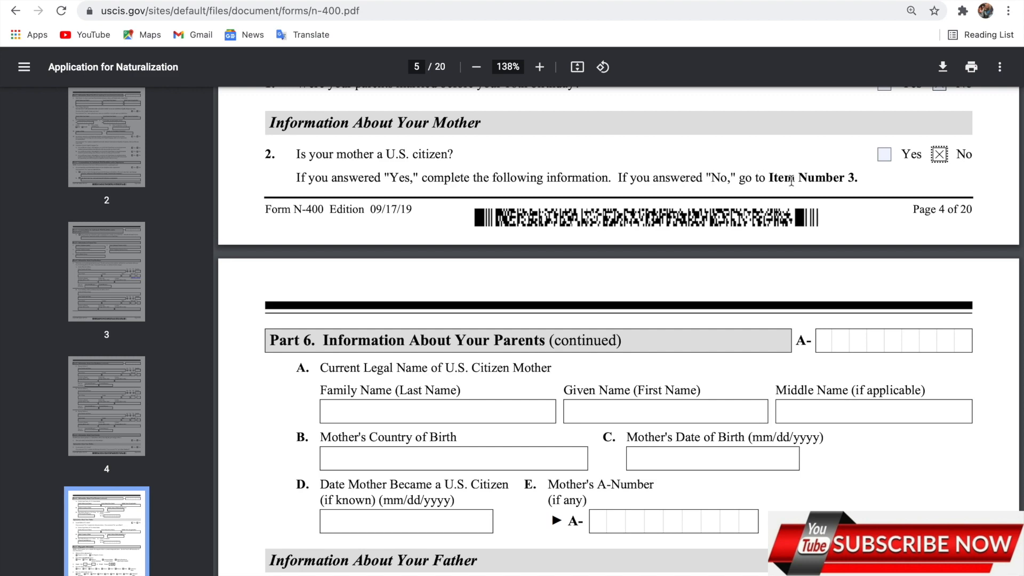
scroll(474, 326, "down", 3)
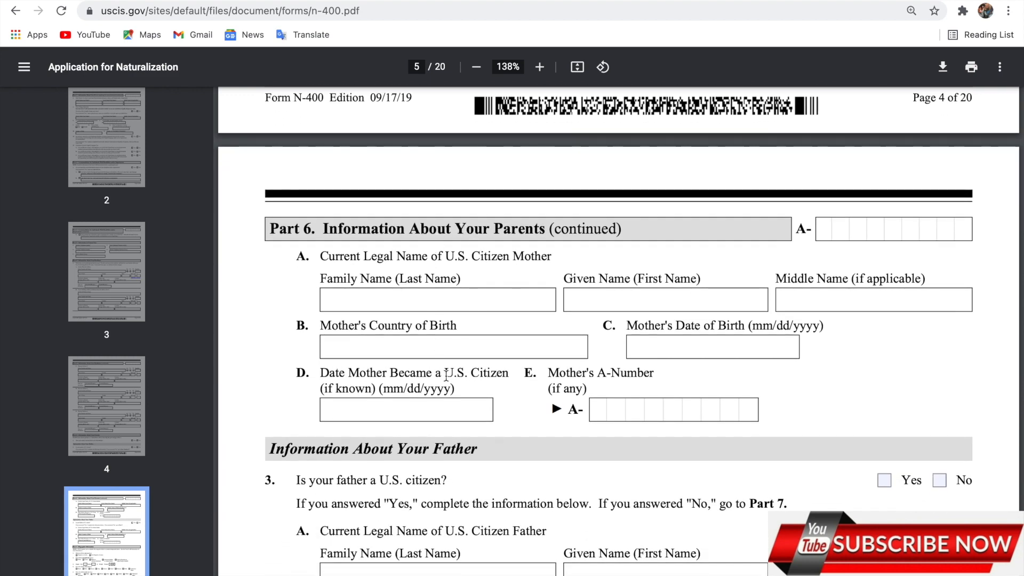
scroll(482, 323, "down", 5)
scroll(482, 320, "down", 1)
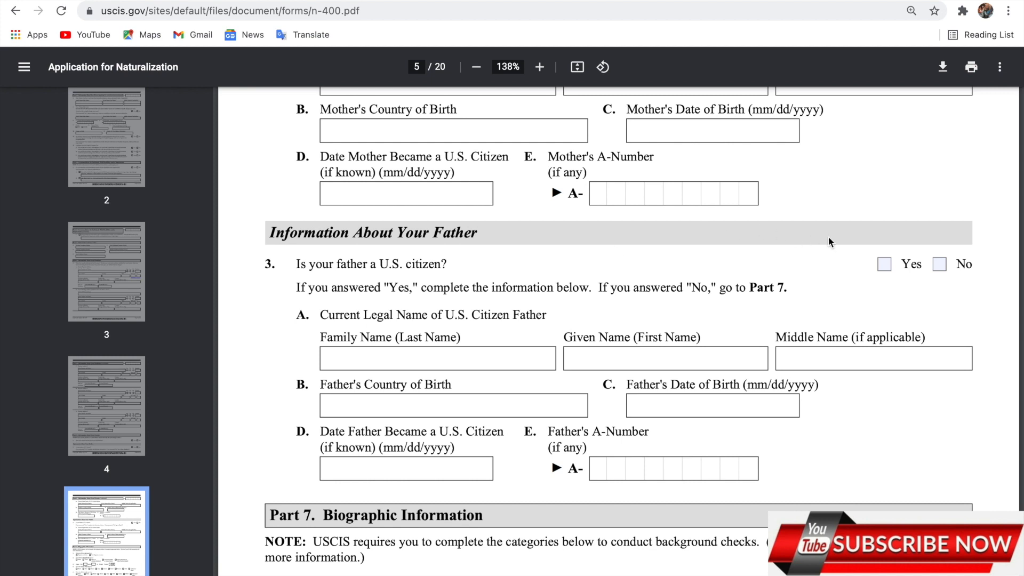
left_click(947, 264)
left_click(920, 293)
Mark ethnicity as Not Hispanic or Latino and race as Black or African American
scroll(490, 358, "down", 1)
scroll(489, 357, "down", 5)
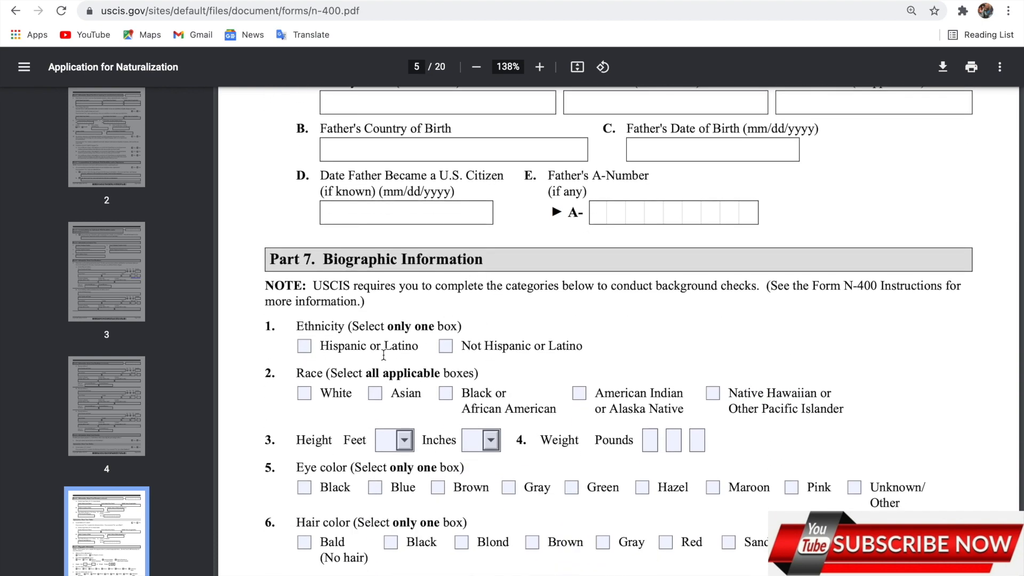
left_click(446, 346)
scroll(548, 345, "down", 3)
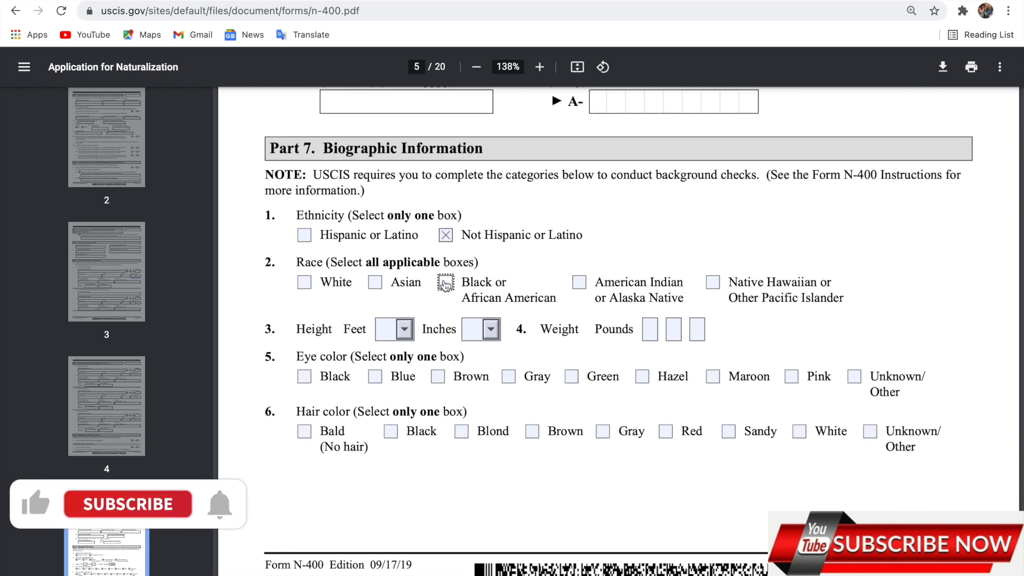
left_click(446, 283)
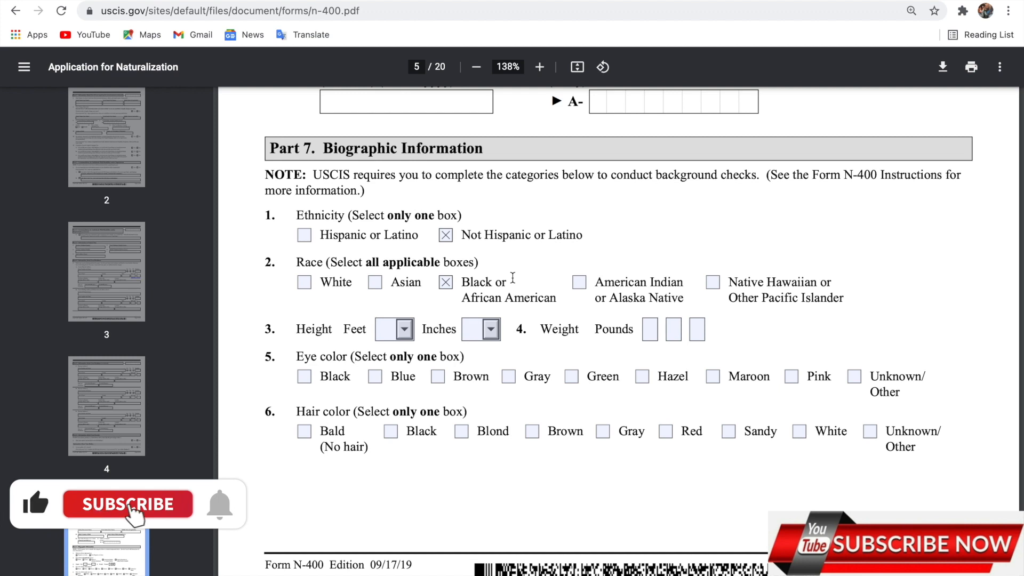
Set height to 5 ft 5 in and weight to 600 pounds
scroll(512, 278, "down", 2)
left_click(382, 269)
type("5")
left_click(469, 268)
type("5")
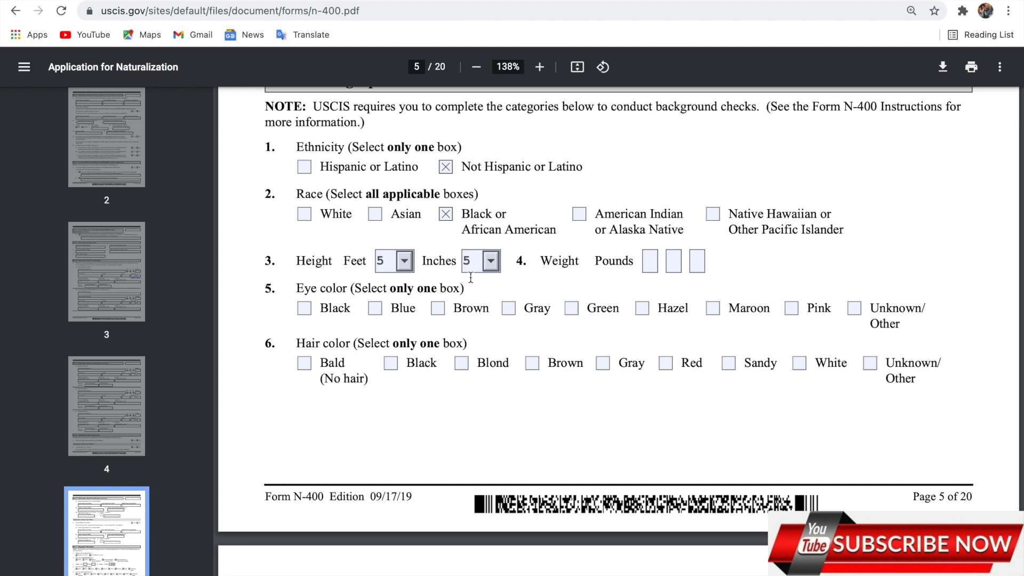
left_click(648, 263)
type("6")
left_click(674, 261)
left_click(696, 262)
type("0")
Choose Hazel eye colour and Sandy hair colour
scroll(686, 268, "down", 3)
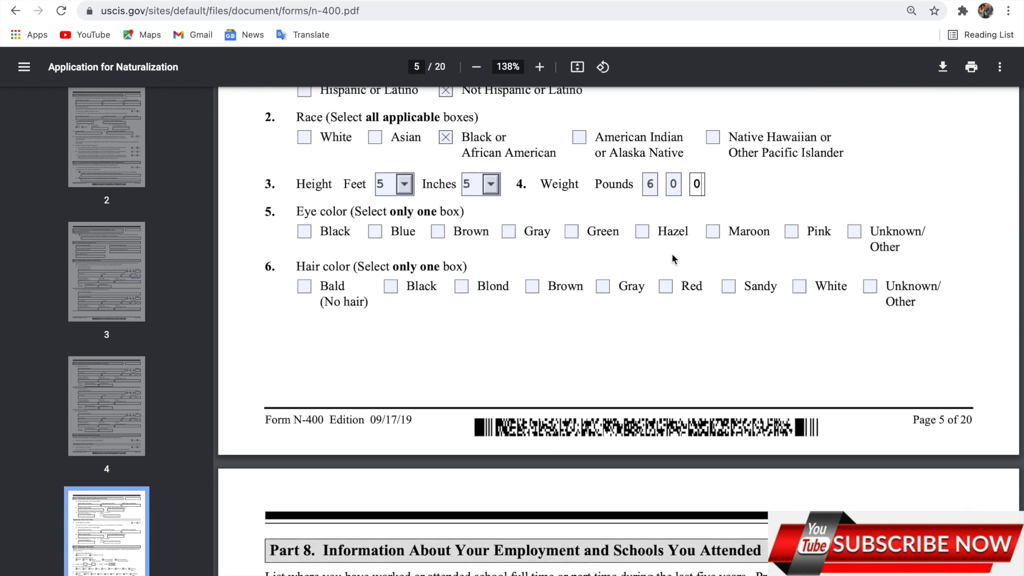
left_click(643, 233)
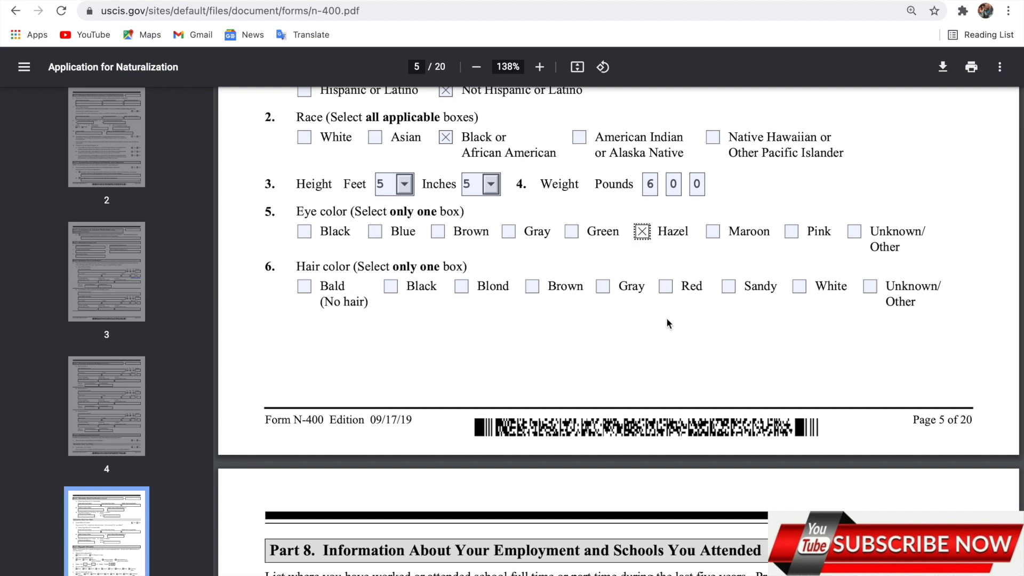
left_click(730, 287)
scroll(731, 288, "down", 5)
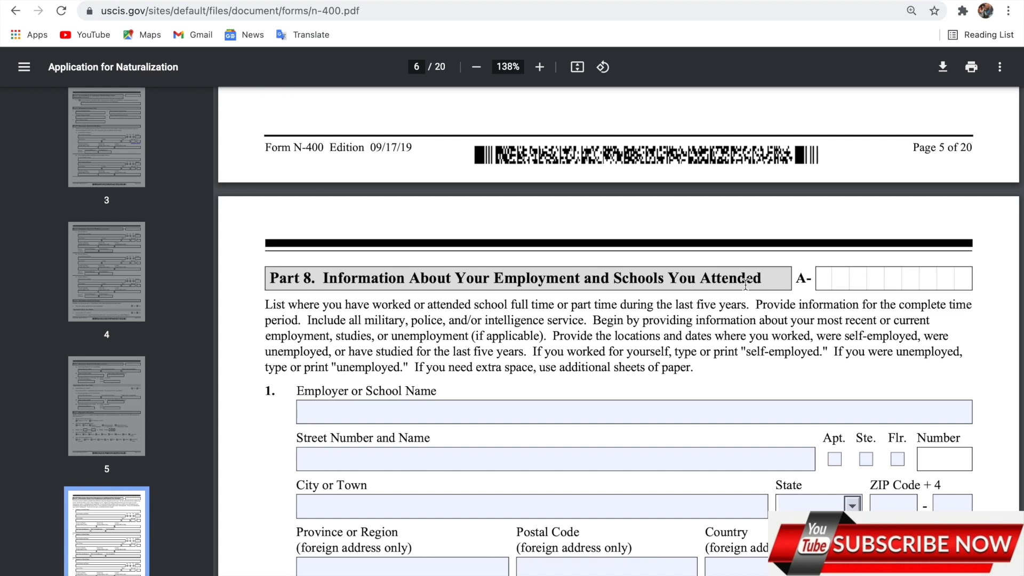
Enter 'koo high' as the first entry's name and '123 rd' as its street
scroll(691, 340, "down", 3)
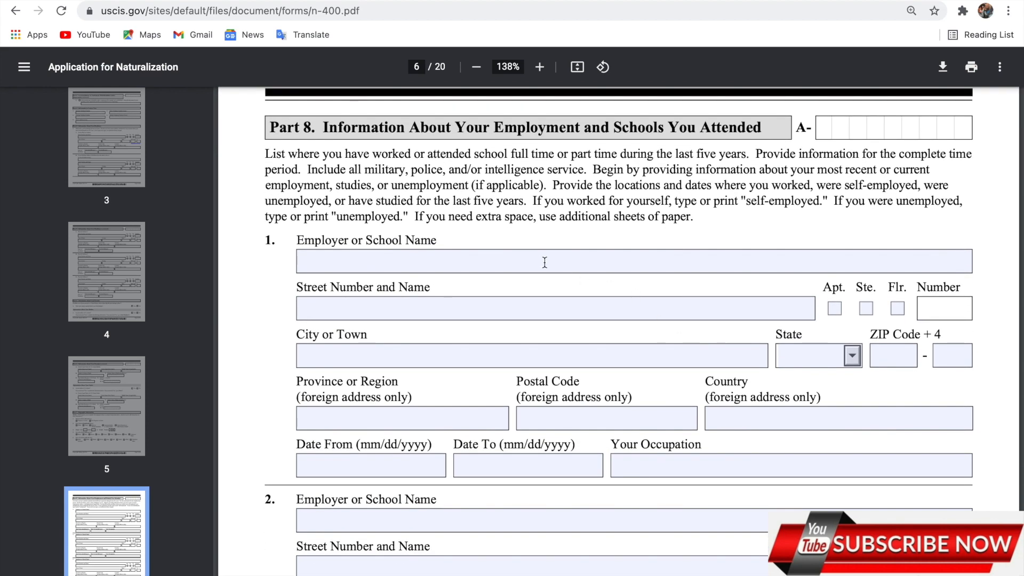
scroll(545, 262, "down", 1)
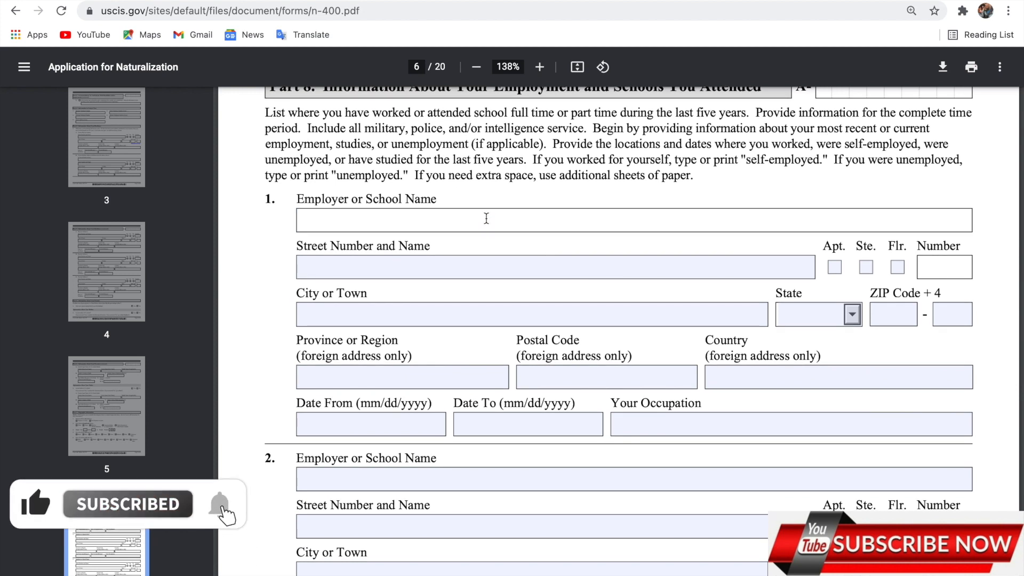
type("koo")
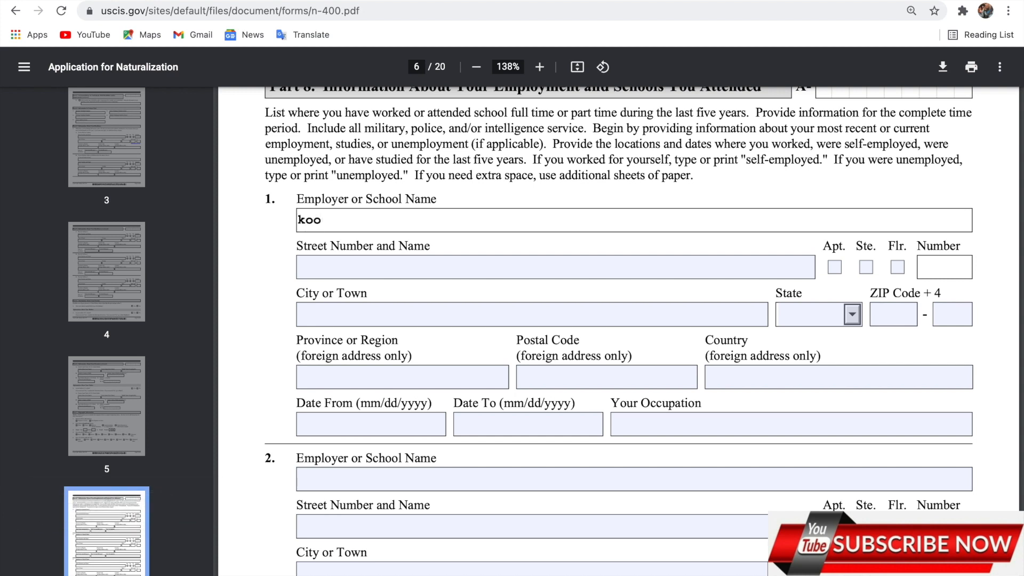
type(" hugh")
key("BackSpace")
key("BackSpace")
key("BackSpace")
type("igh")
left_click(474, 259)
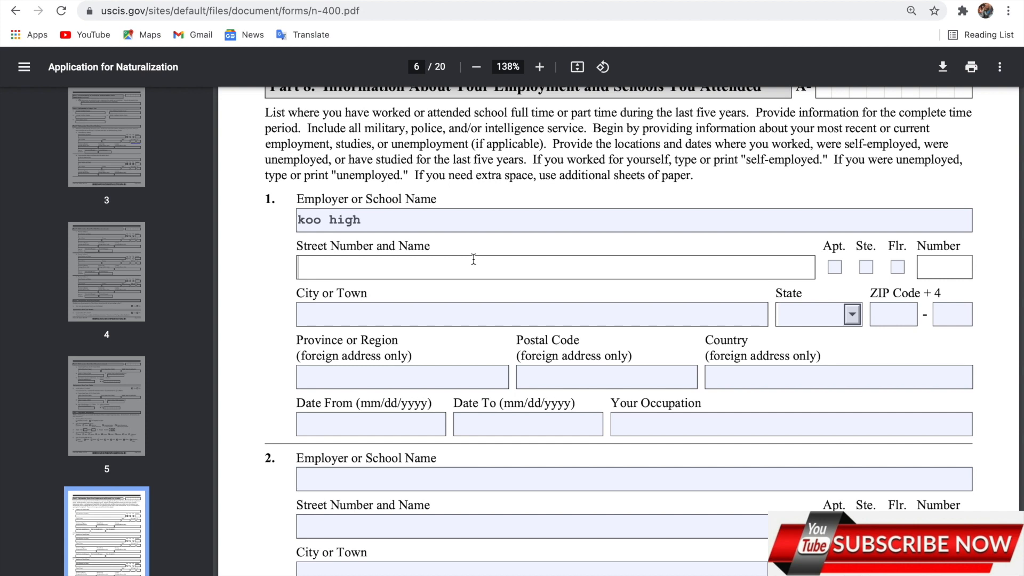
type("123 rd")
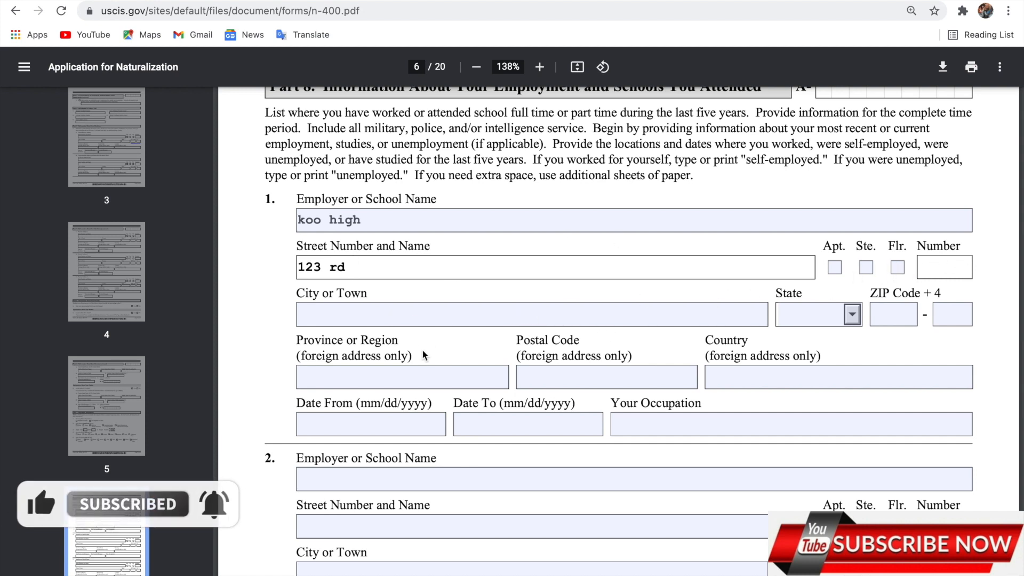
Enter city alexandria, state VA, ZIP 22310 and start date 08/07/2000
left_click(398, 319)
type("alexandria")
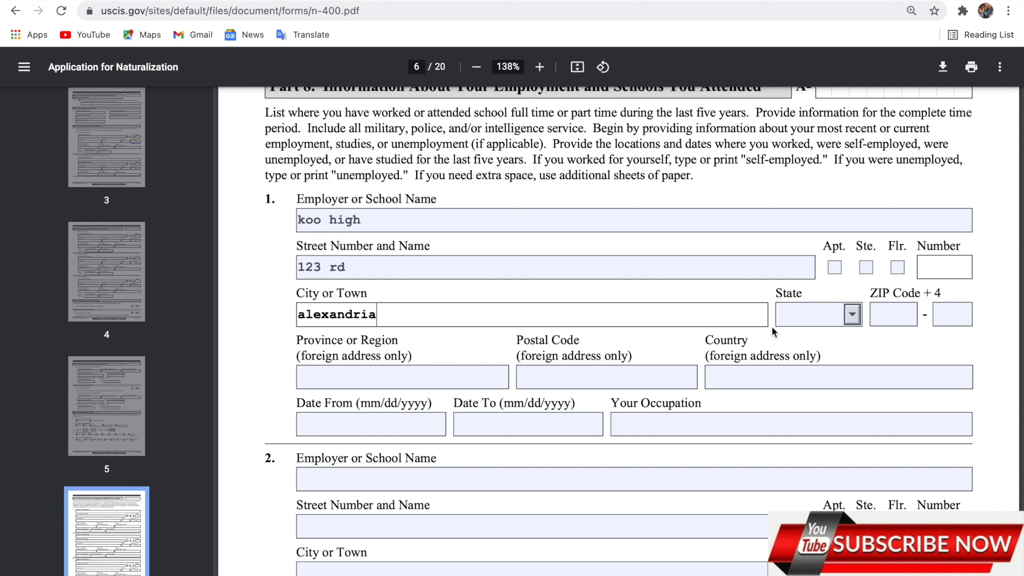
left_click(791, 317)
type("va")
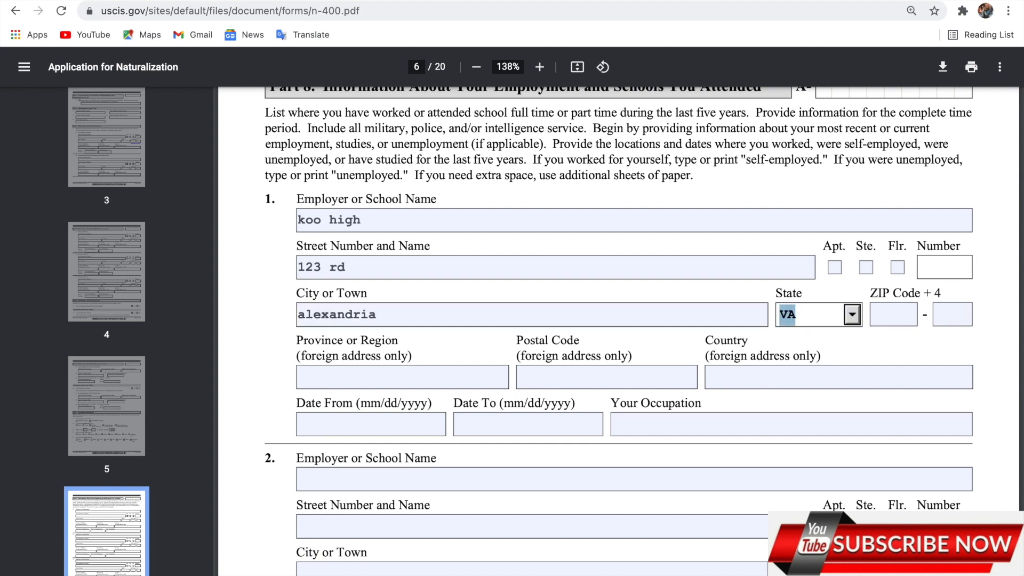
left_click(899, 309)
type("22310")
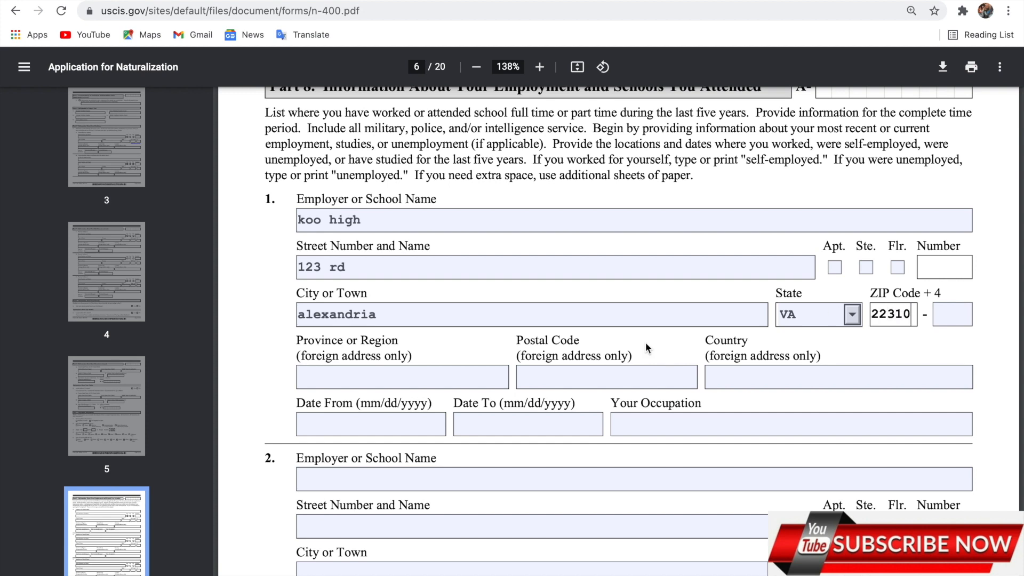
left_click(363, 420)
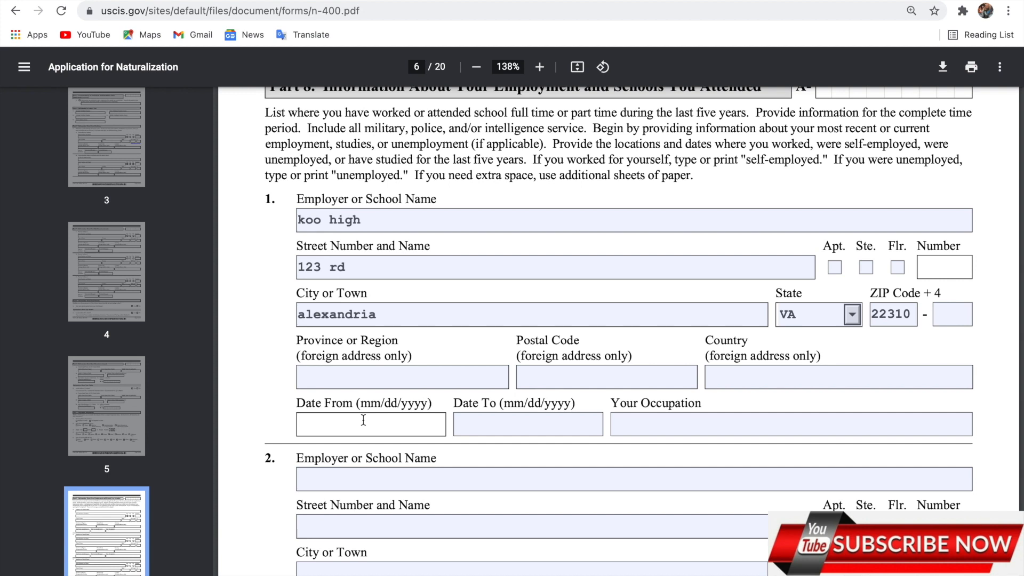
type("08/07/2000")
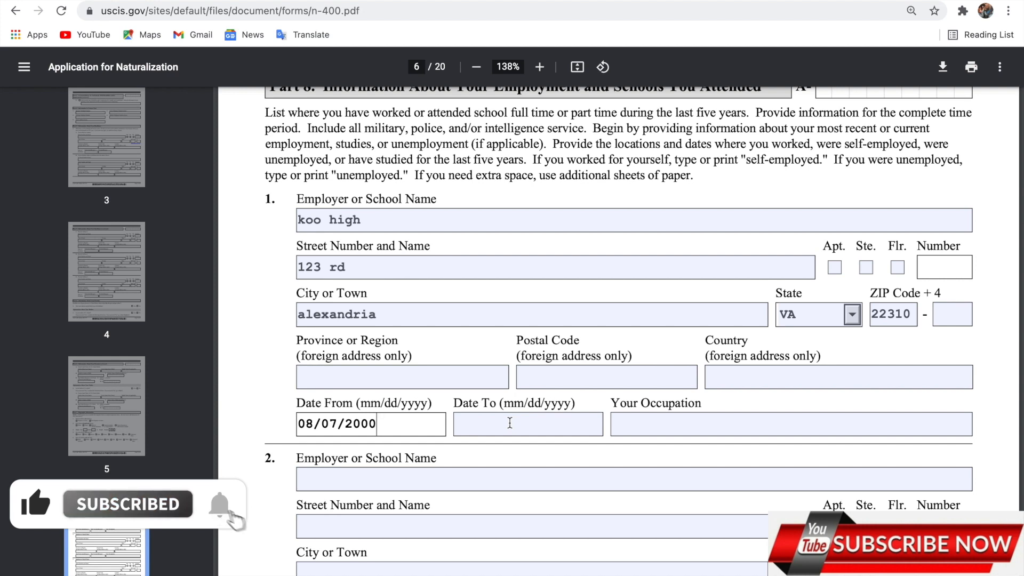
Set the end date to 07/05/2004 and occupation to Computer, Mathematical and Information Technology
left_click(510, 422)
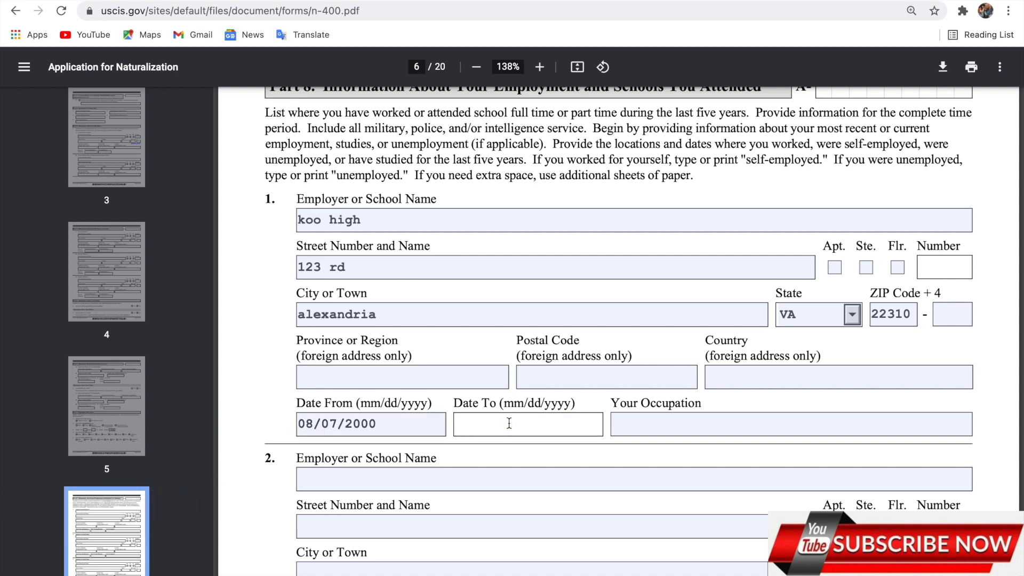
type("07/05/2004")
left_click(648, 428)
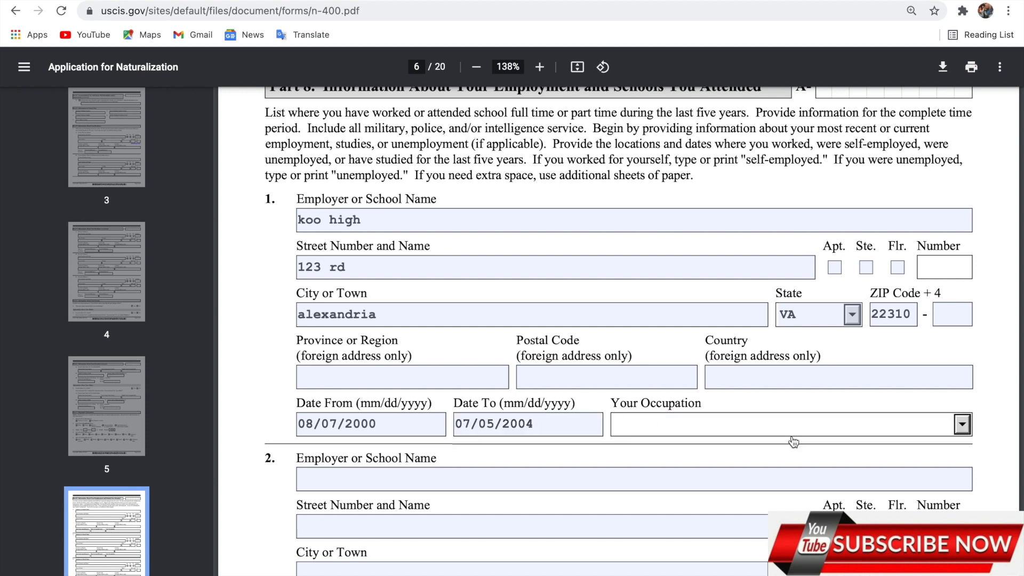
left_click(960, 426)
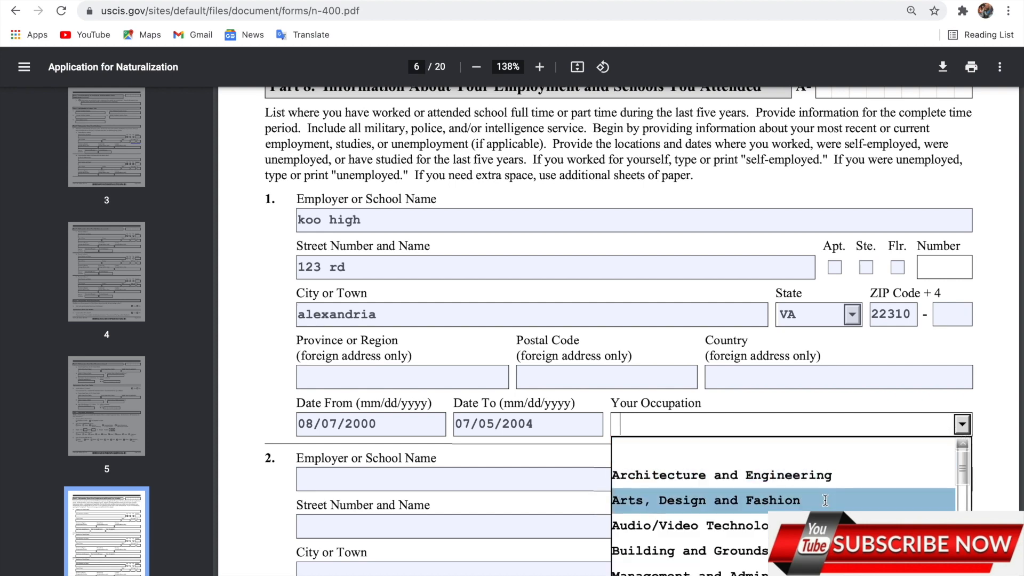
scroll(825, 500, "down", 2)
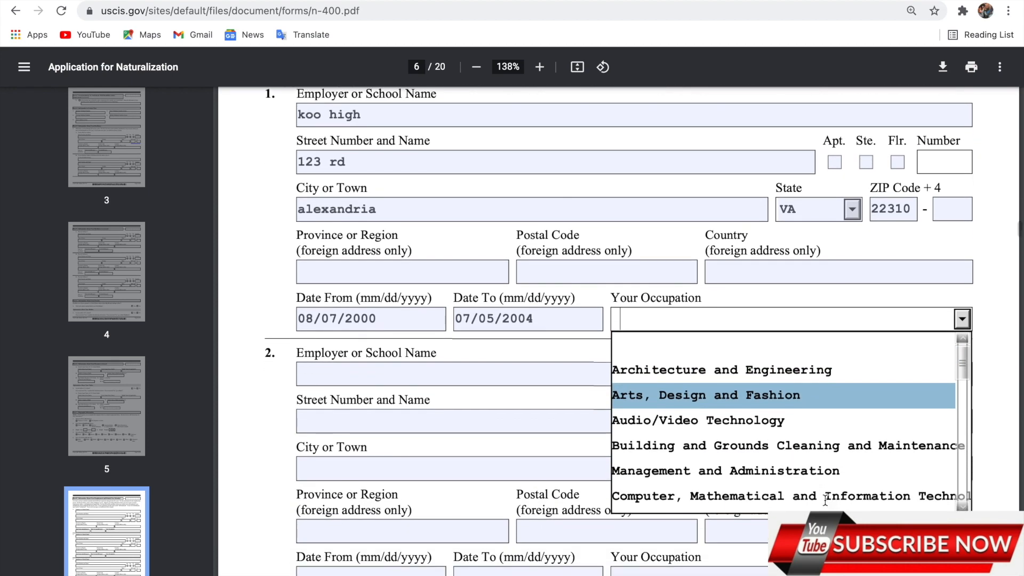
scroll(825, 500, "down", 1)
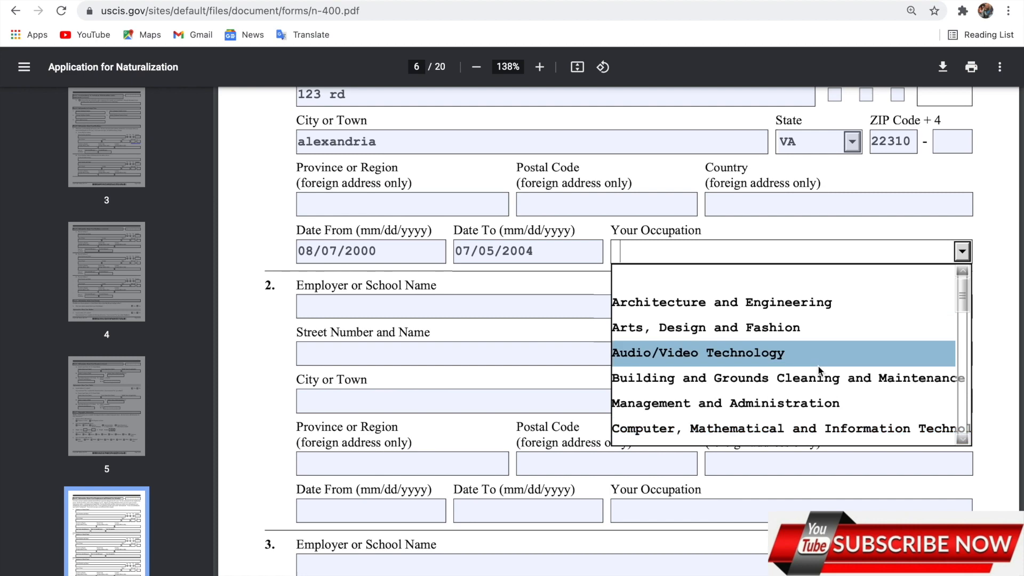
scroll(819, 368, "down", 1)
scroll(819, 372, "down", 1)
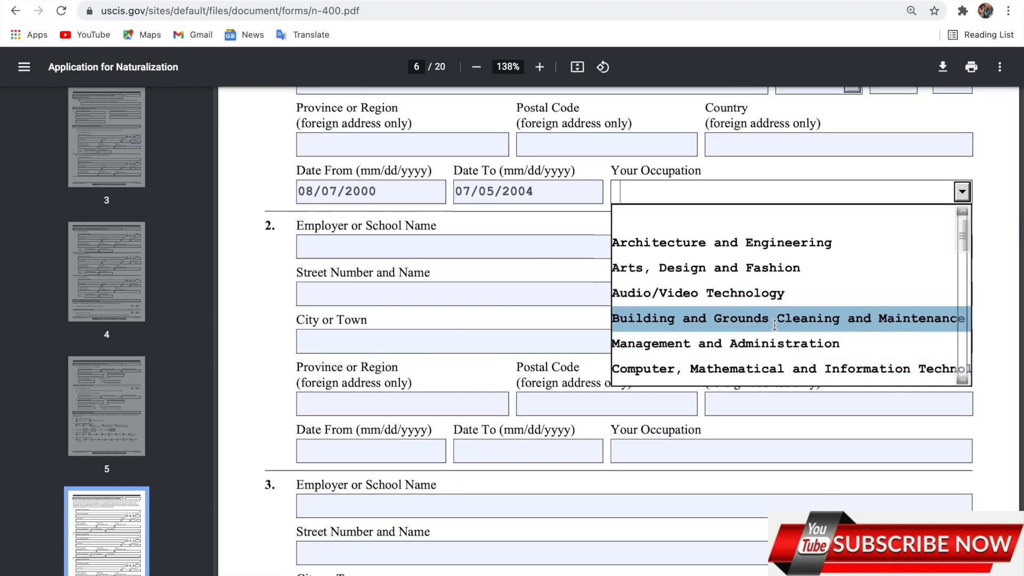
scroll(774, 325, "down", 1)
left_click(760, 331)
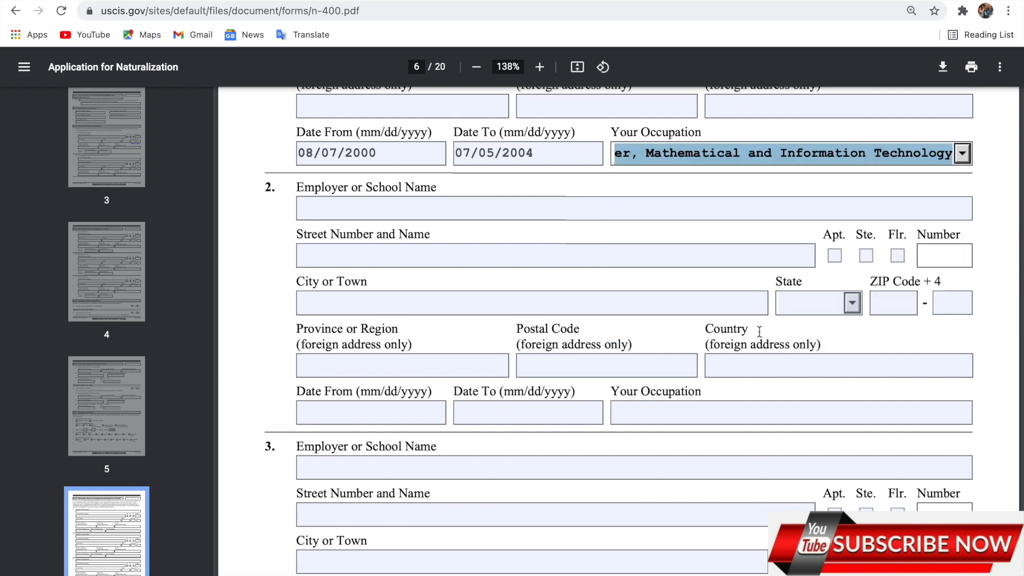
left_click(722, 193)
Scroll down to Part 9 on page 7
scroll(722, 193, "up", 3)
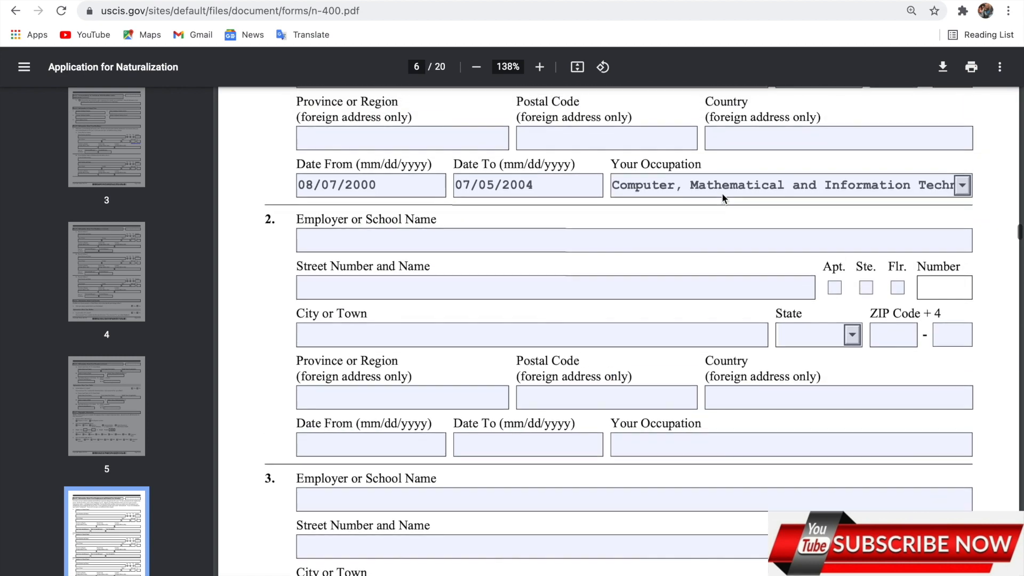
scroll(723, 198, "up", 1)
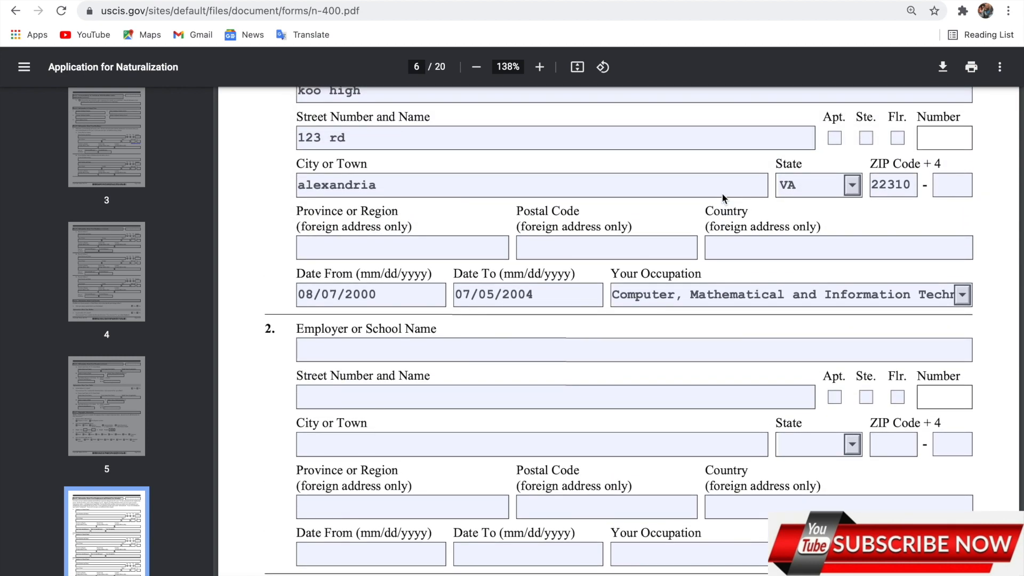
scroll(722, 193, "up", 4)
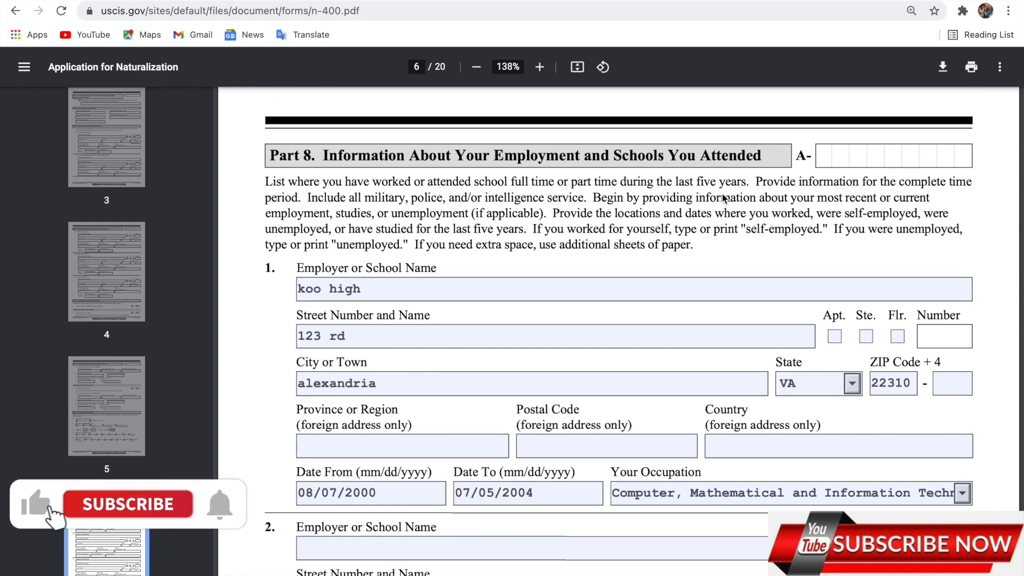
scroll(723, 198, "down", 1)
scroll(722, 198, "down", 2)
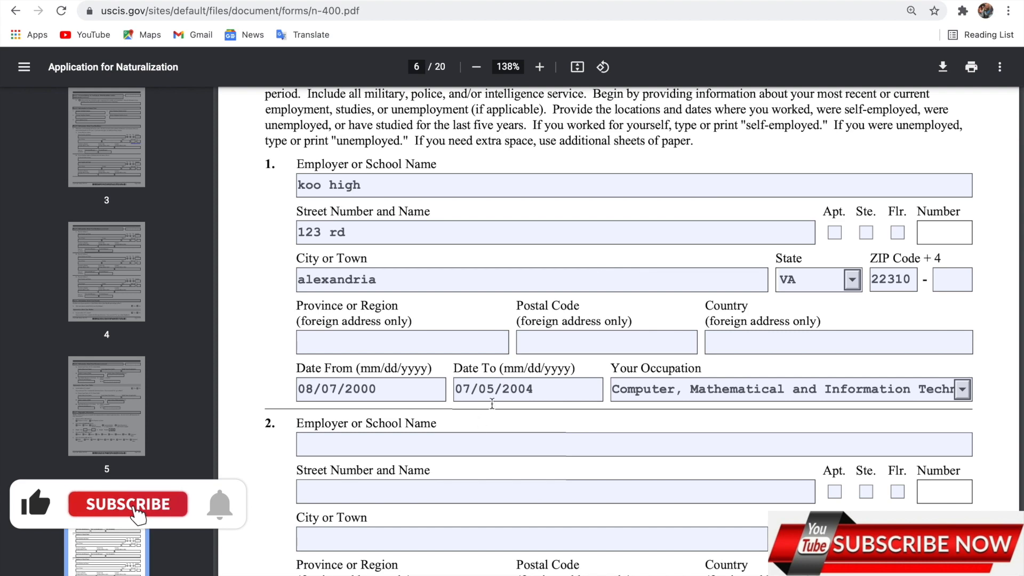
scroll(454, 493, "down", 2)
scroll(454, 493, "down", 5)
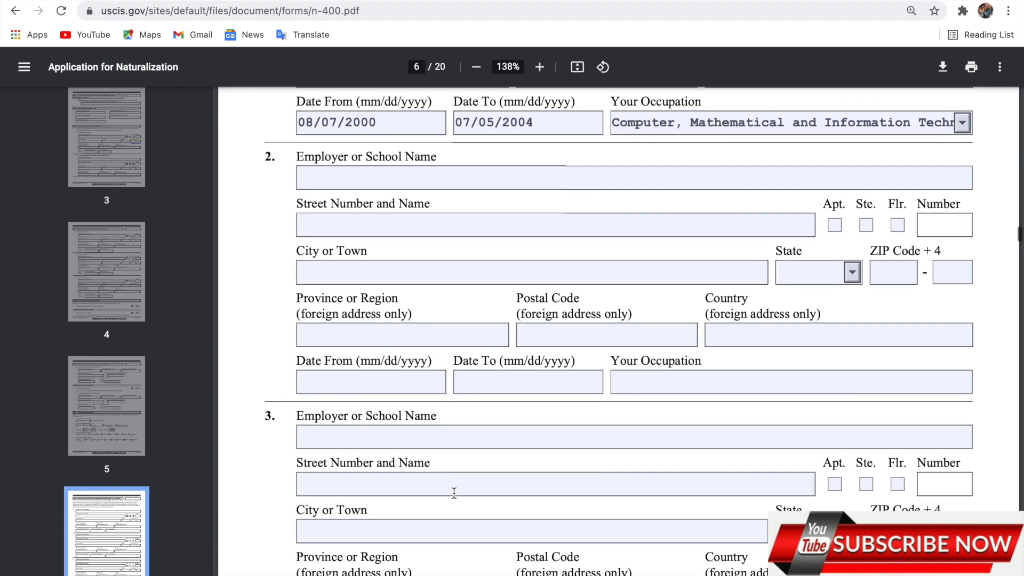
scroll(454, 492, "down", 4)
scroll(450, 491, "up", 5)
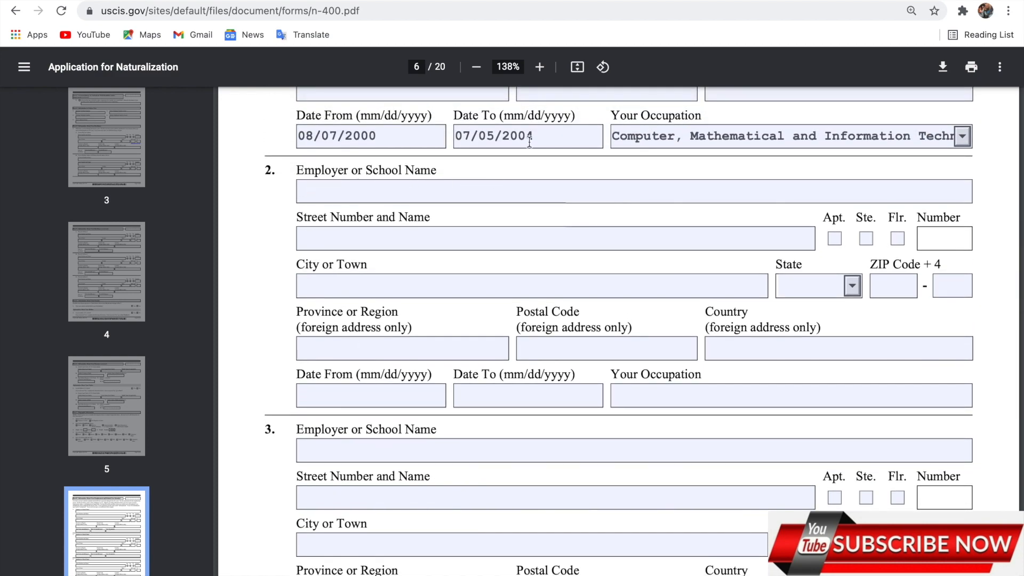
scroll(528, 160, "up", 3)
scroll(533, 258, "up", 2)
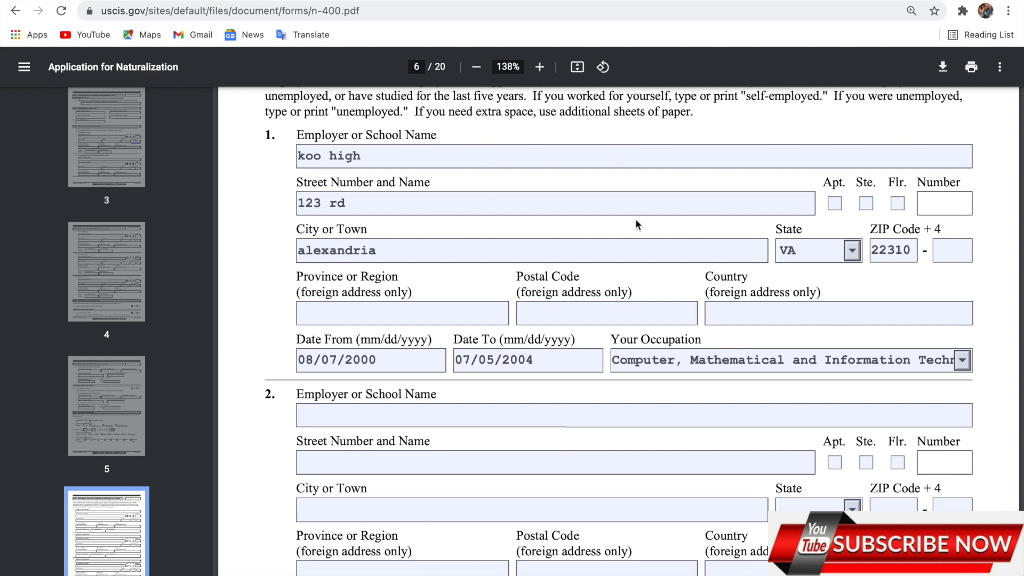
scroll(532, 307, "down", 4)
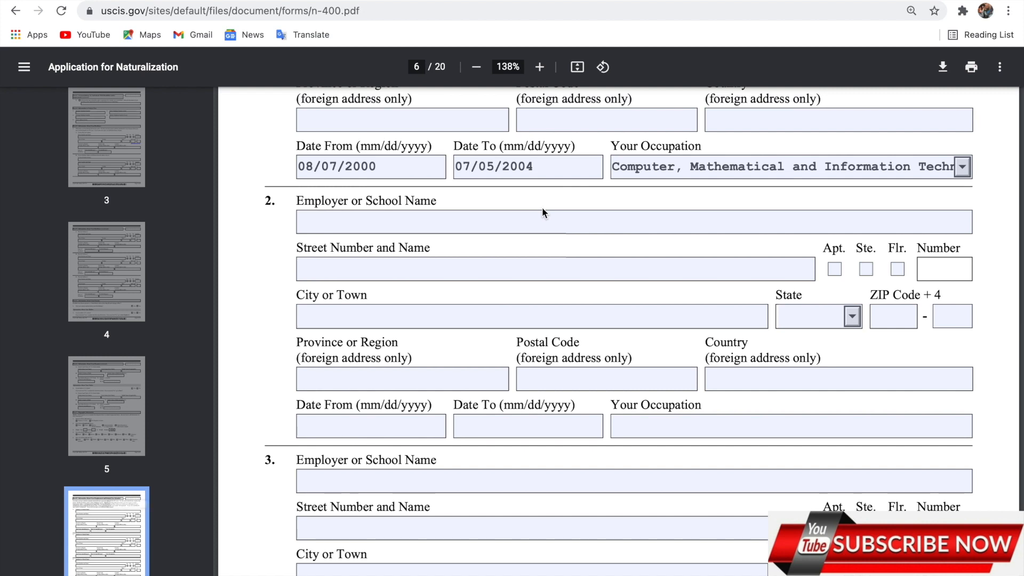
scroll(542, 212, "down", 5)
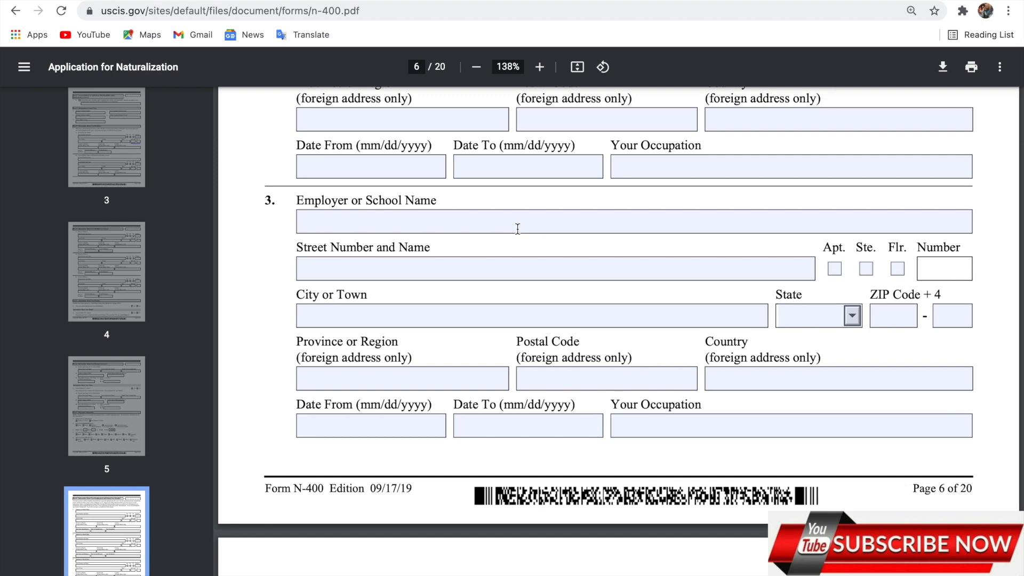
scroll(517, 228, "down", 7)
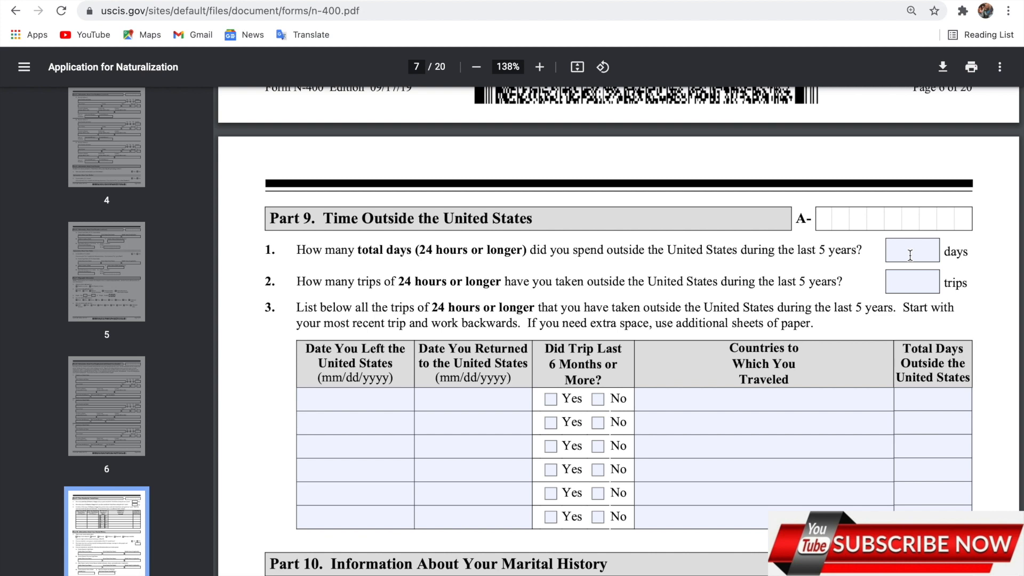
Enter 24 total days outside the United States and 5 trips
left_click(928, 251)
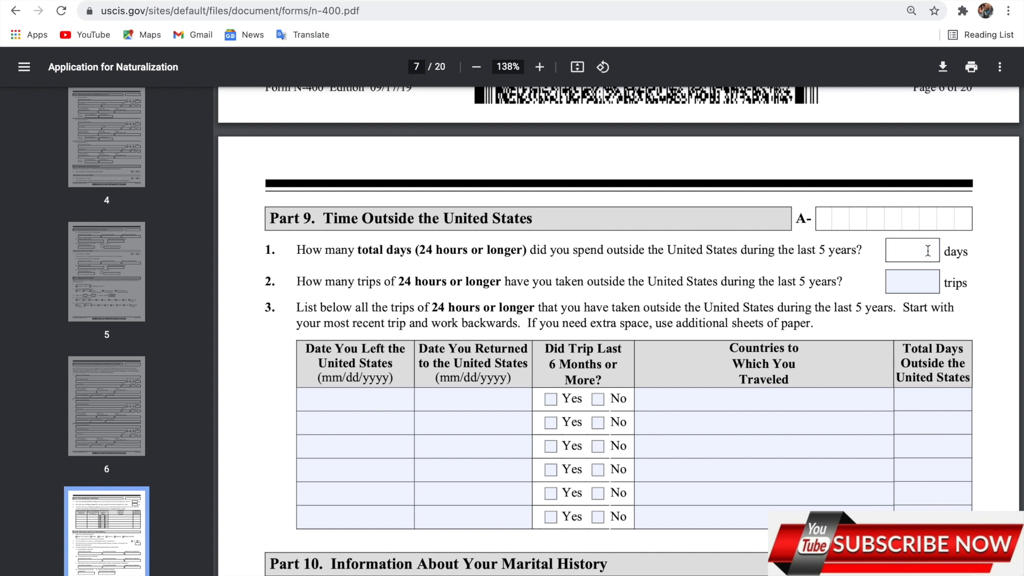
type("24")
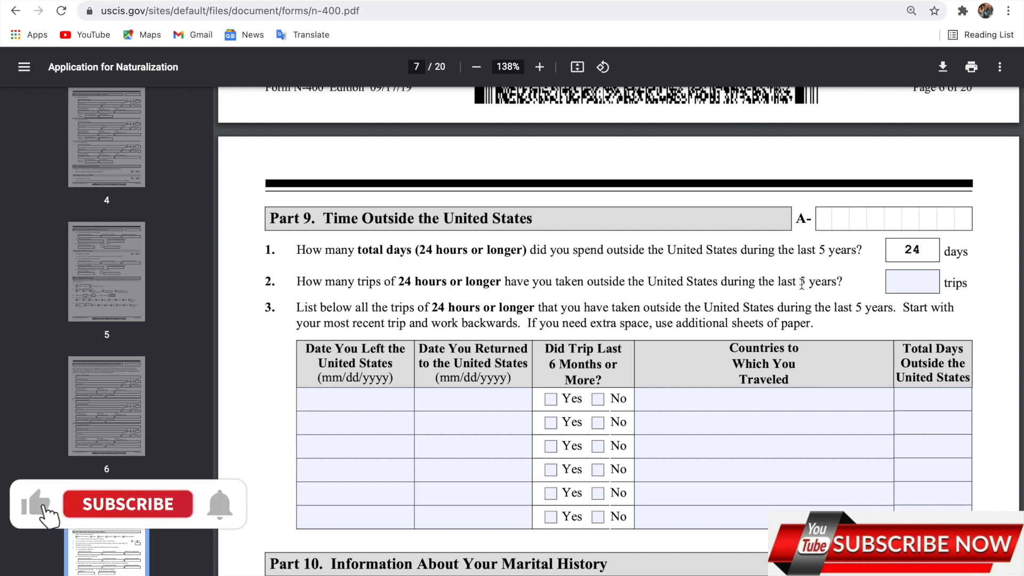
left_click(903, 281)
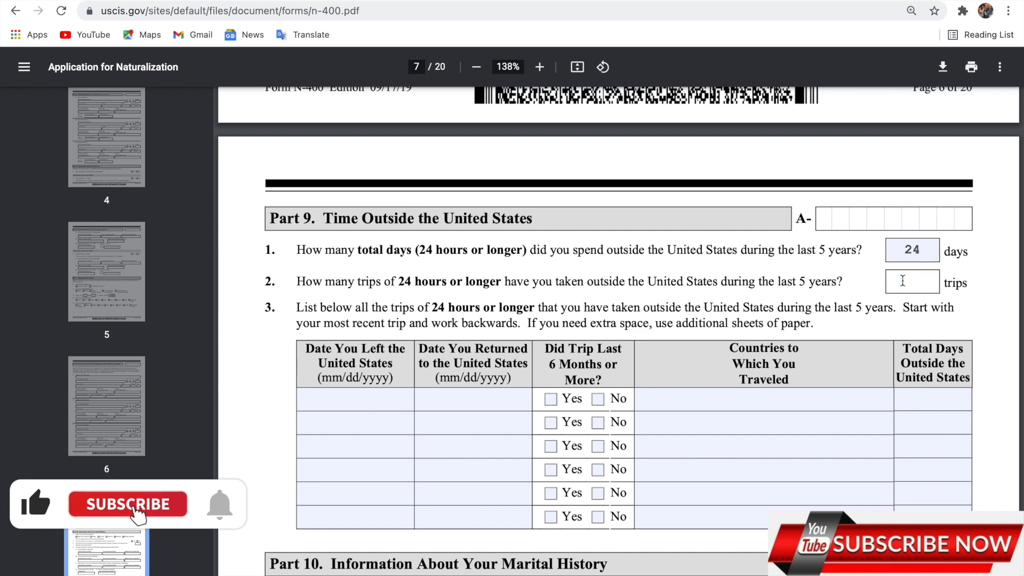
type("5")
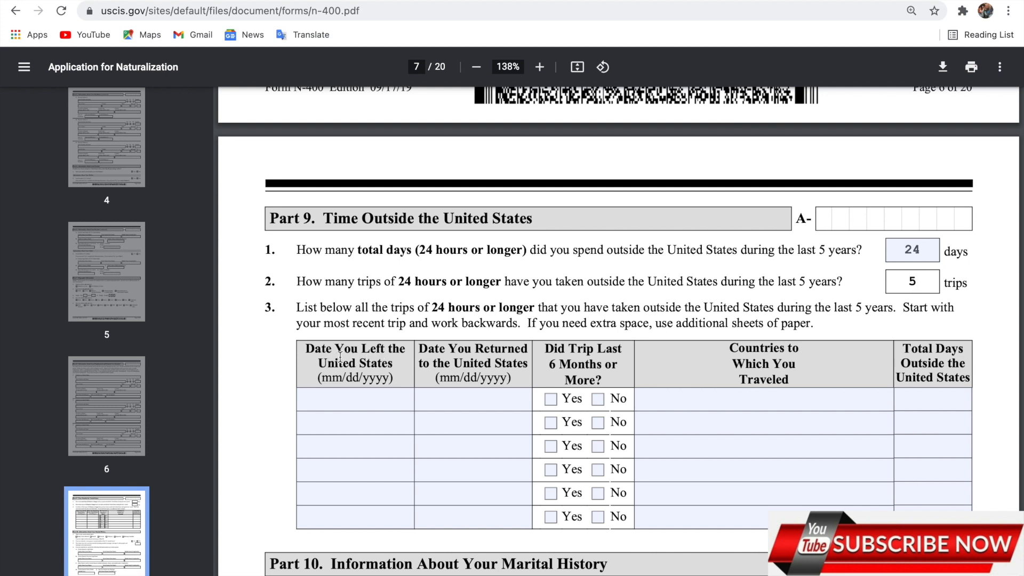
Enter the first trip's dates 12/05/2005 to 04/23/2006, correcting the return year
left_click(340, 394)
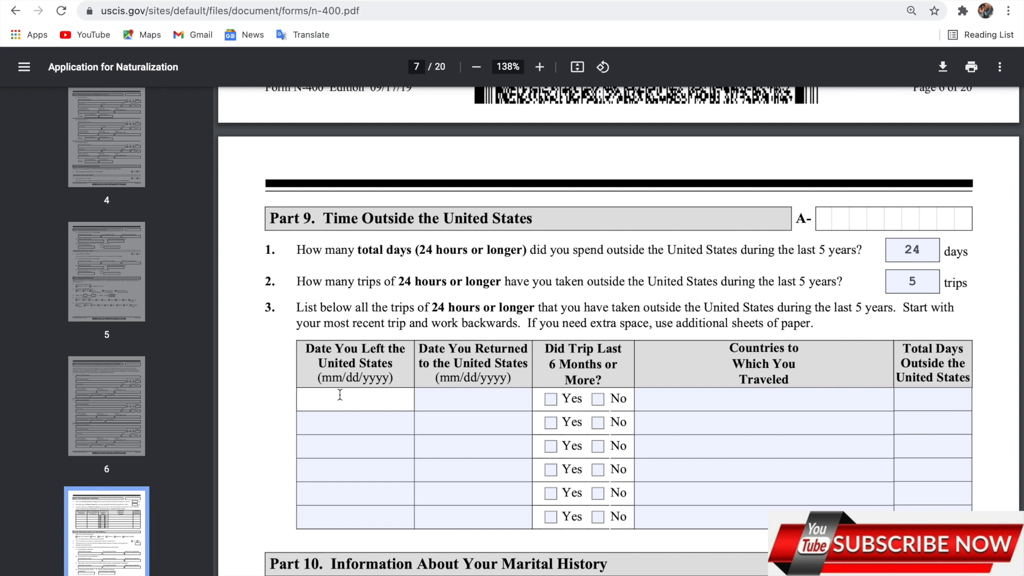
type("12/05/2005")
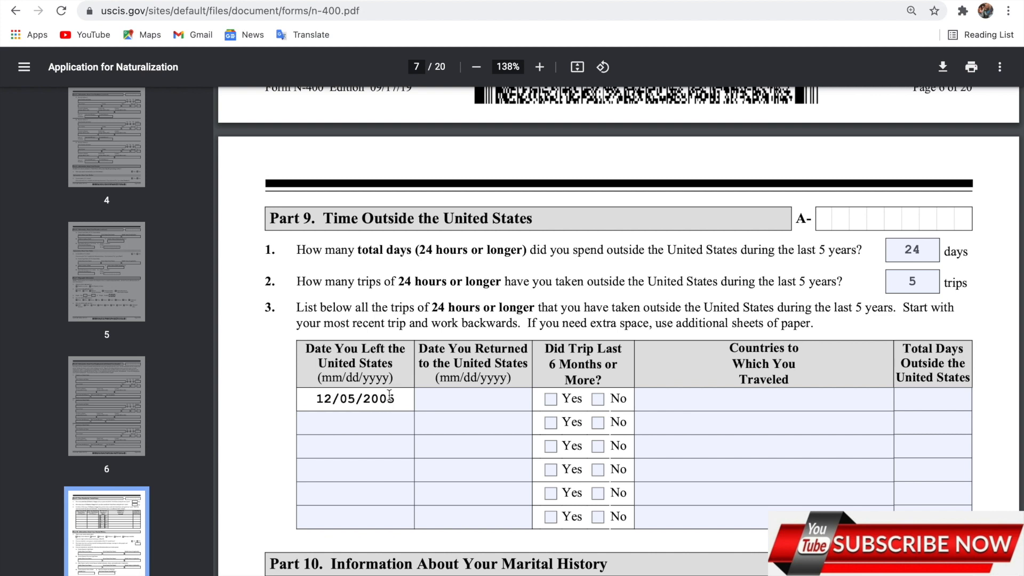
left_click(447, 396)
type("04/")
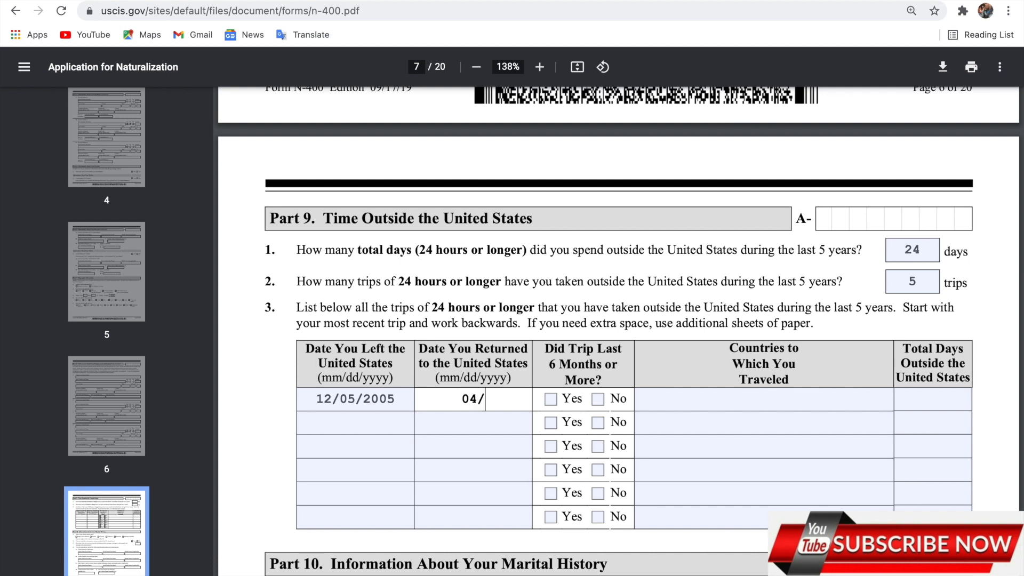
type("23/2005")
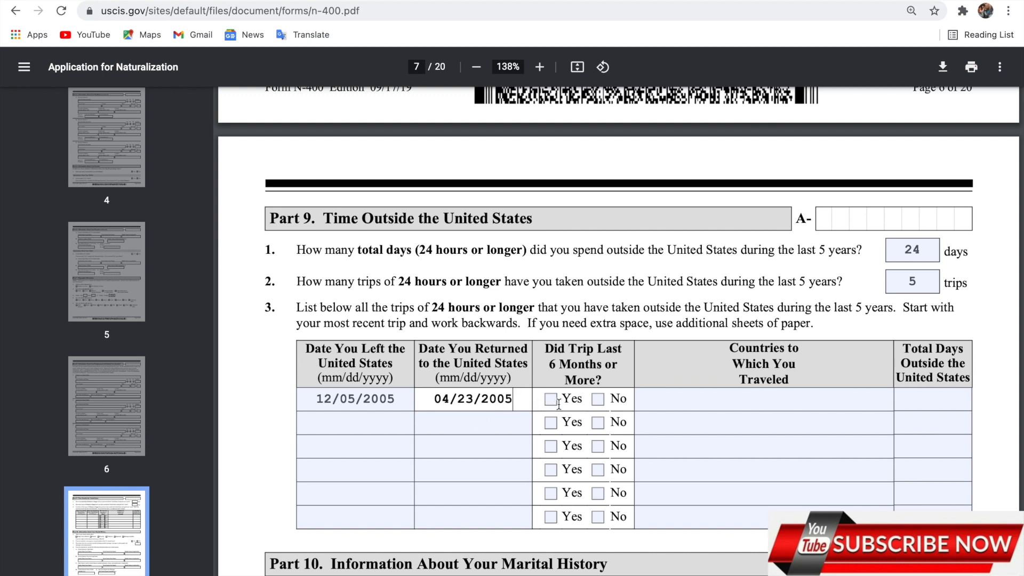
key("shift+Tab")
key("BackSpace")
type("6")
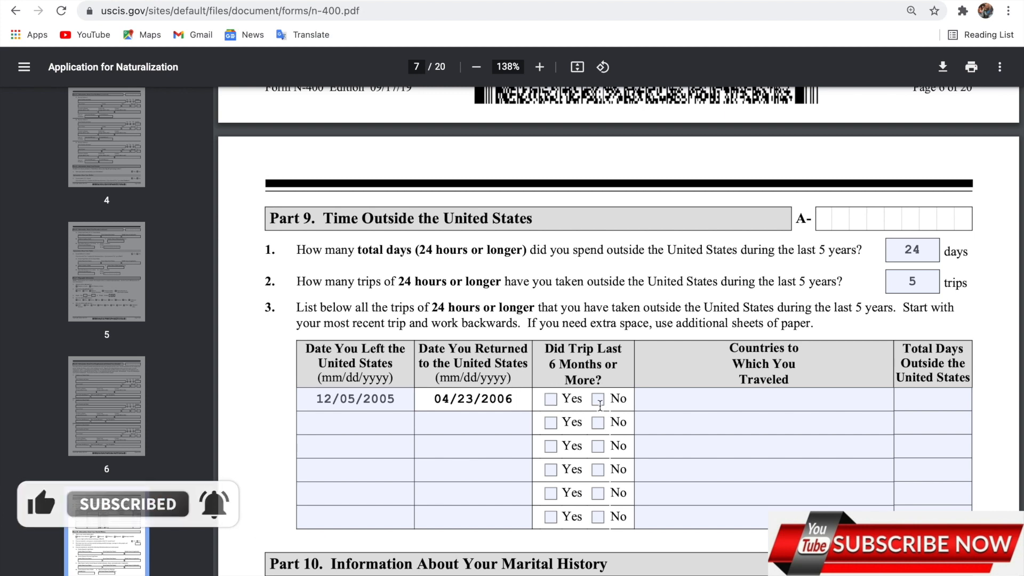
Mark the trip as No for six months or more, with country ghana and 60 days
left_click(599, 399)
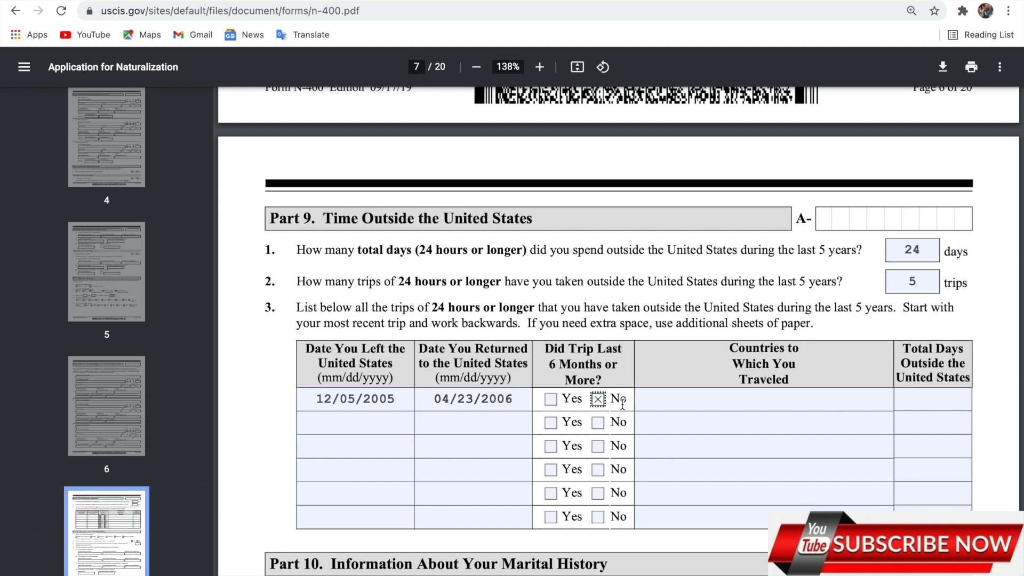
left_click(718, 401)
type("g")
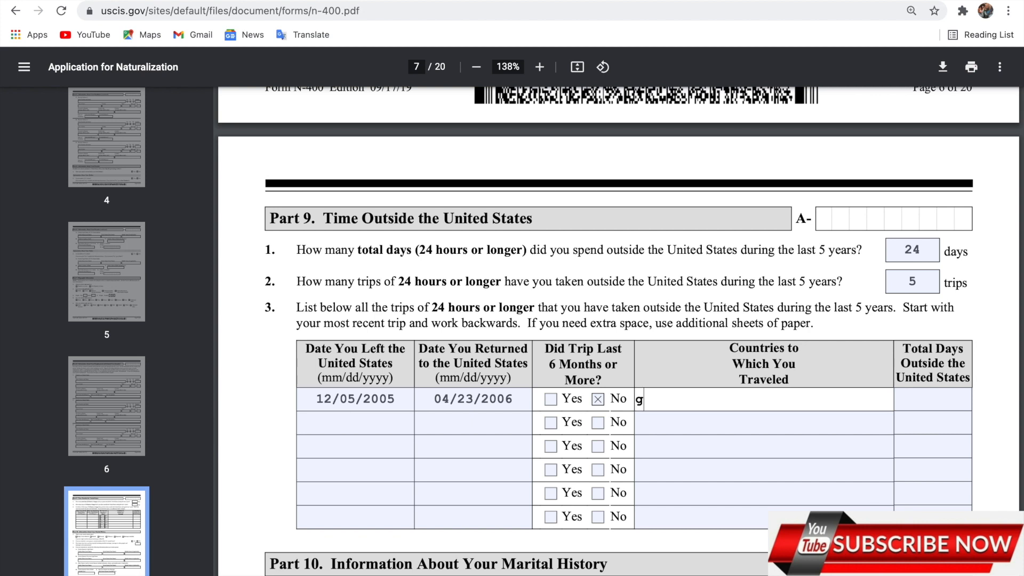
type("hana")
left_click(933, 398)
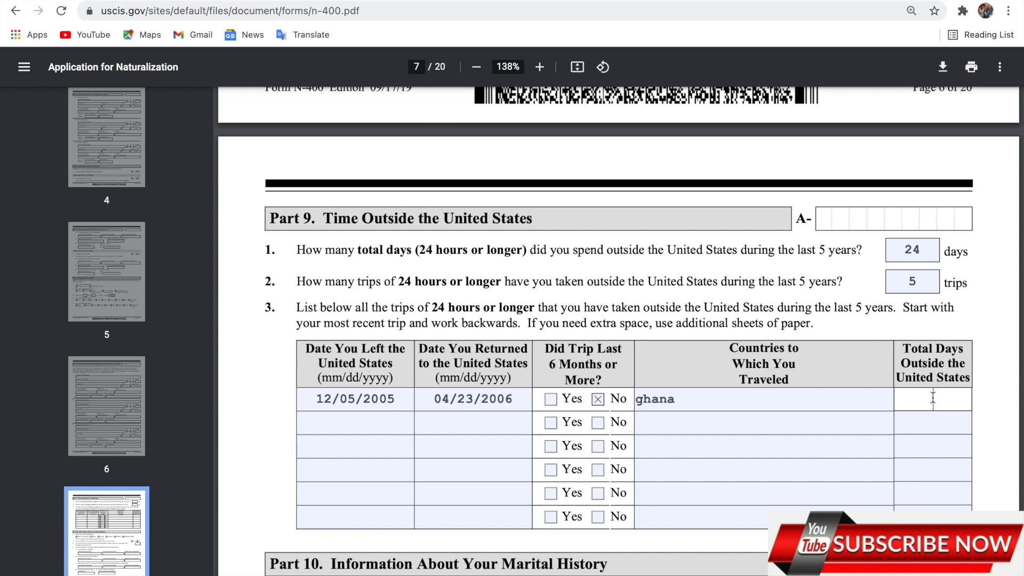
type("60")
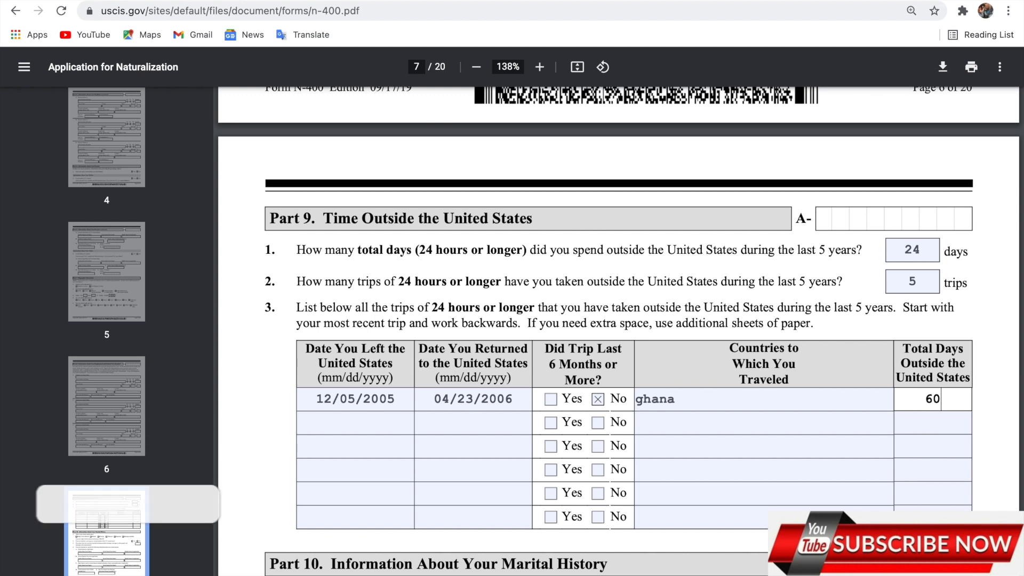
scroll(700, 414, "down", 4)
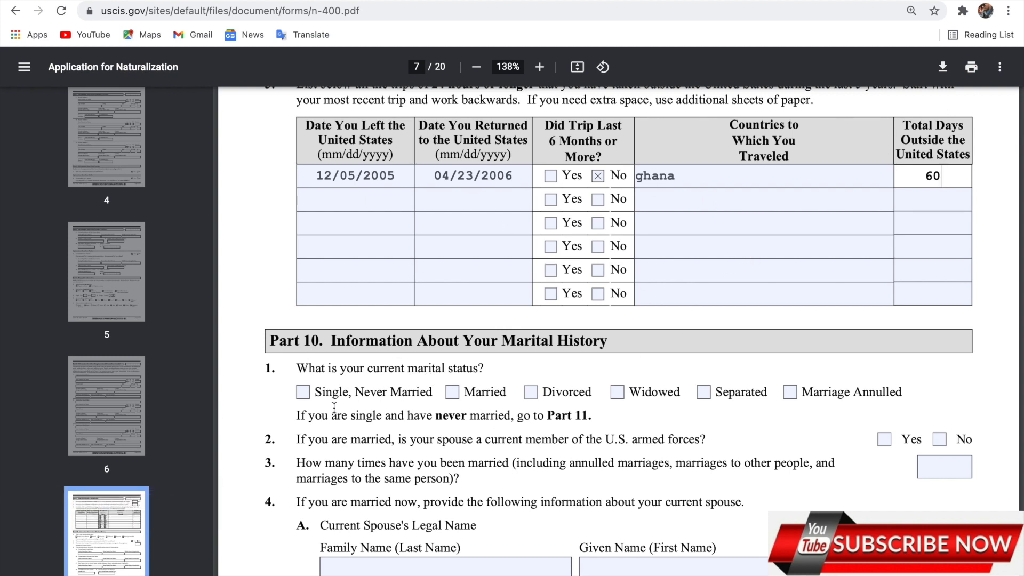
Mark the marital status in Part 10 as Single, Never Married
left_click(303, 393)
left_click(460, 437)
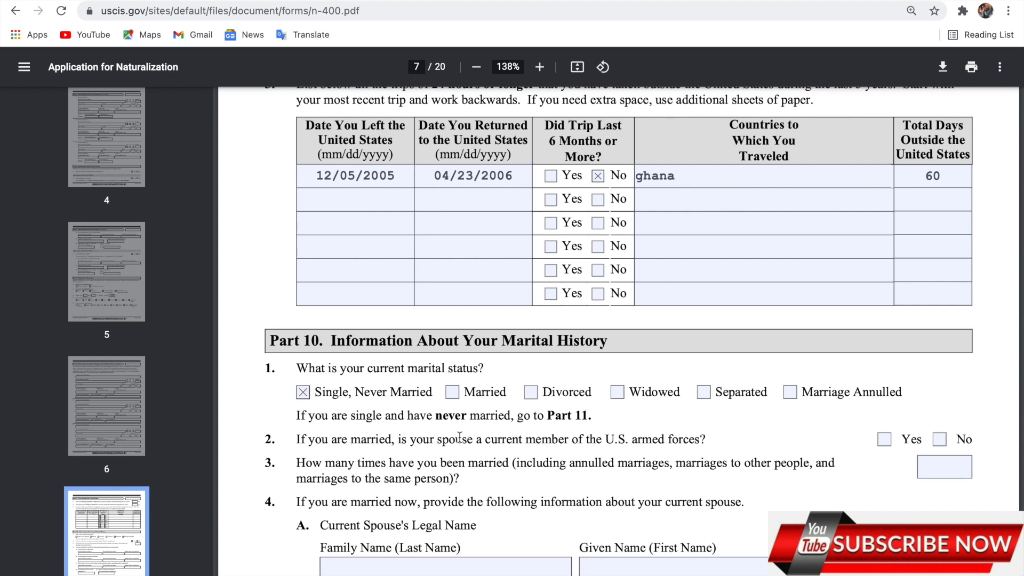
scroll(460, 437, "down", 3)
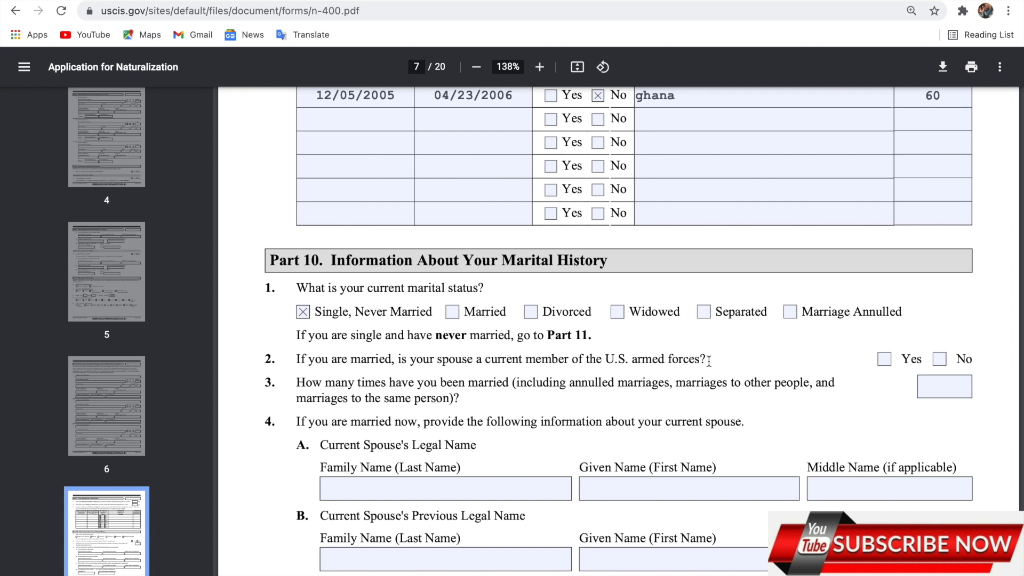
Answer No to the spouse armed-forces question and scroll to the top of page 8
left_click(940, 360)
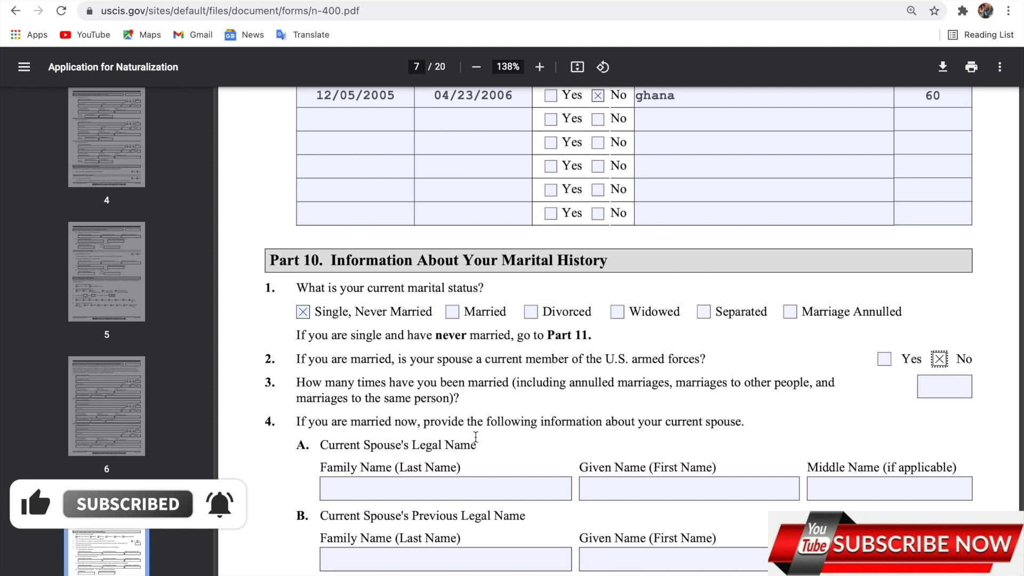
scroll(476, 437, "down", 3)
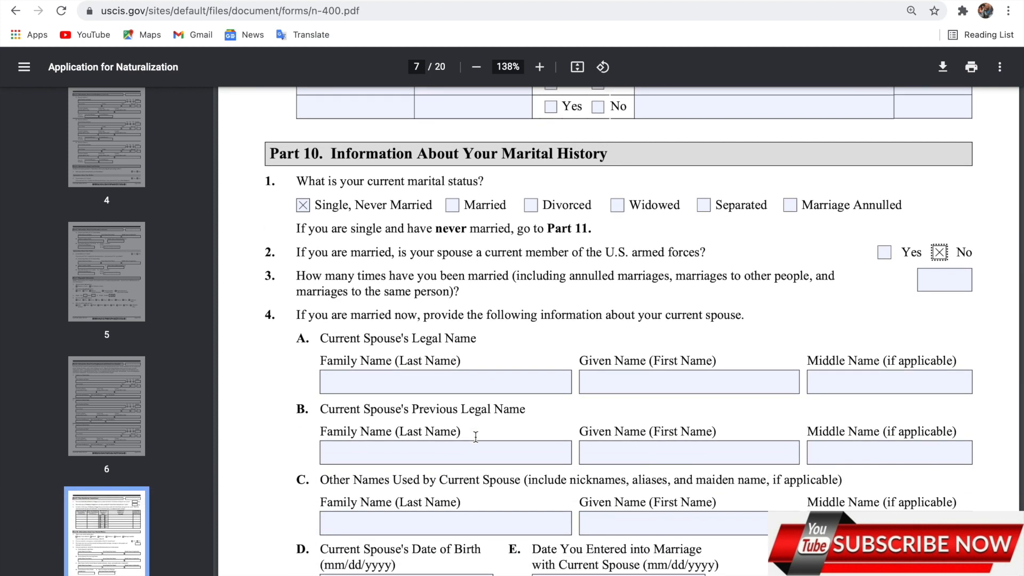
scroll(326, 506, "down", 2)
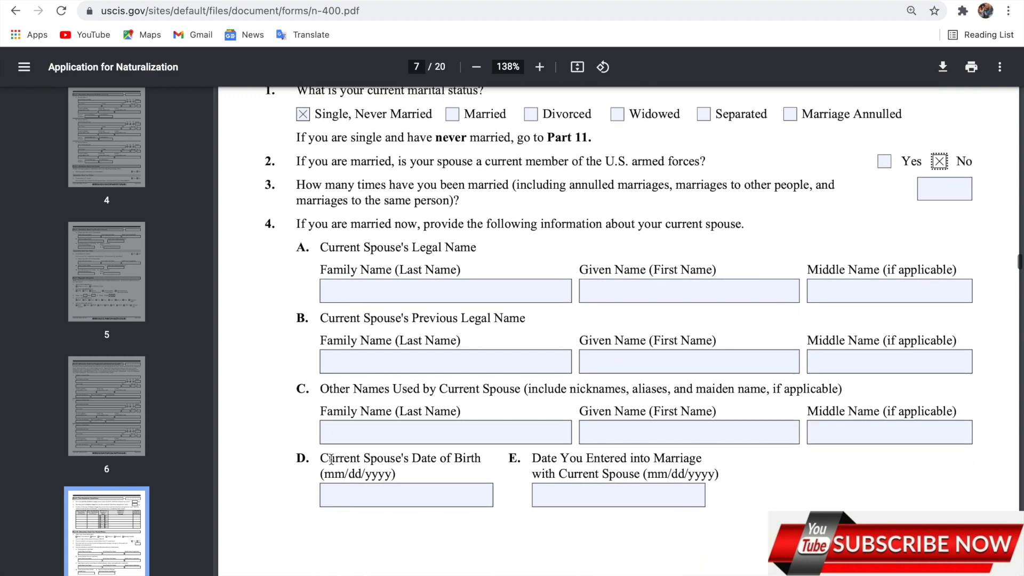
scroll(410, 389, "down", 2)
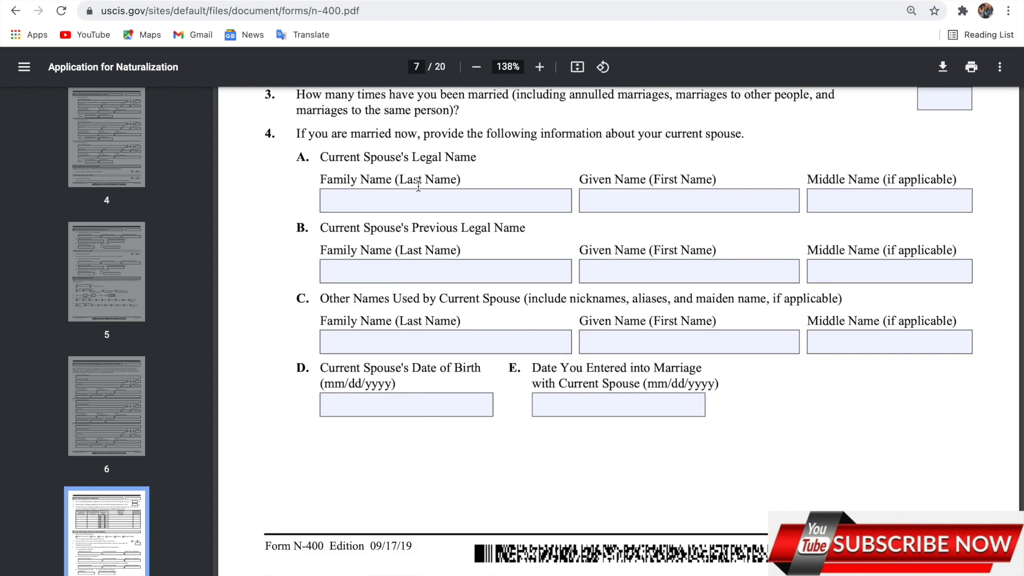
scroll(443, 426, "down", 9)
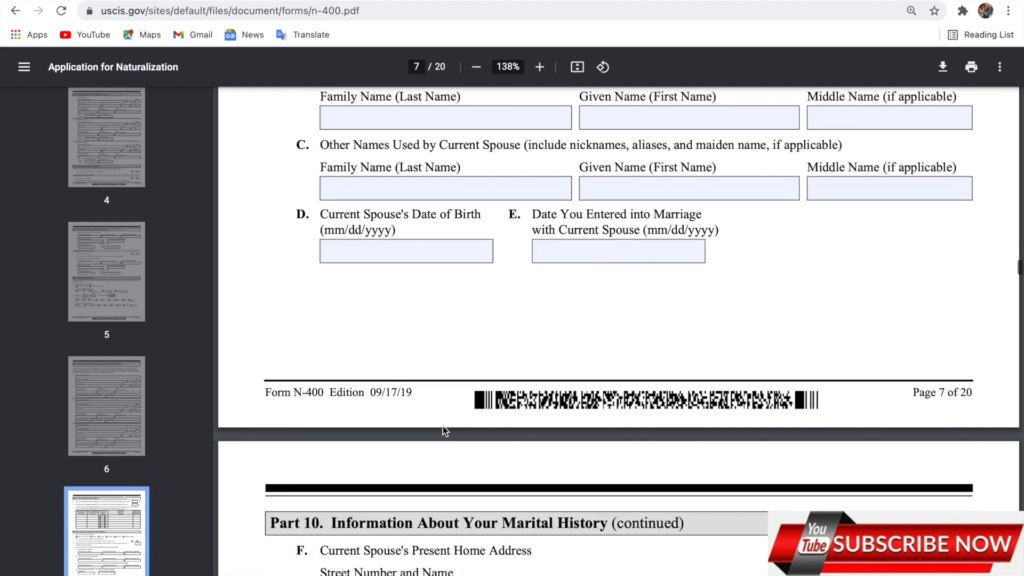
Scroll past the blank spouse and children sections on pages 8–11 to the Part 12 heading
scroll(442, 406, "down", 1)
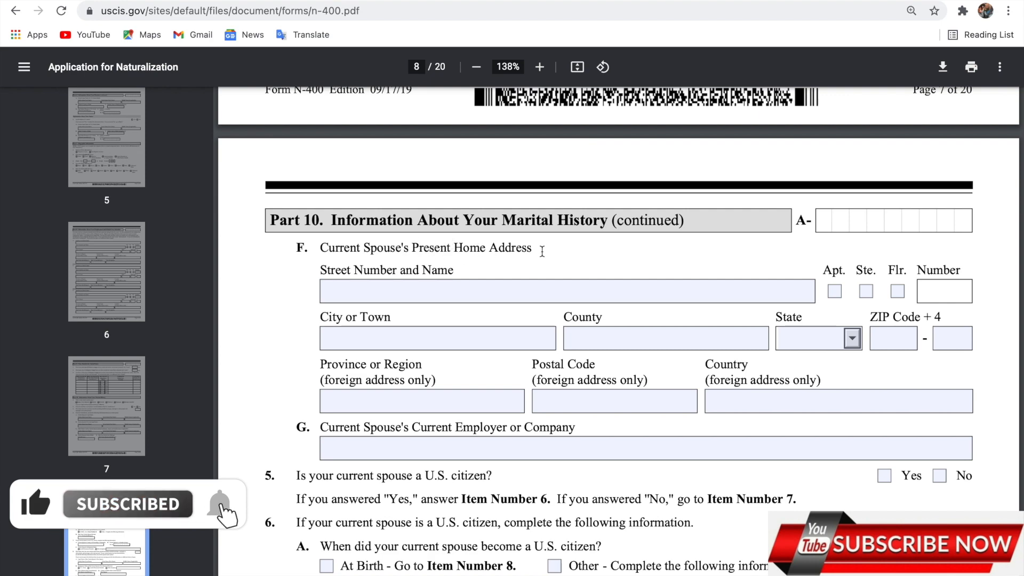
scroll(516, 290, "down", 3)
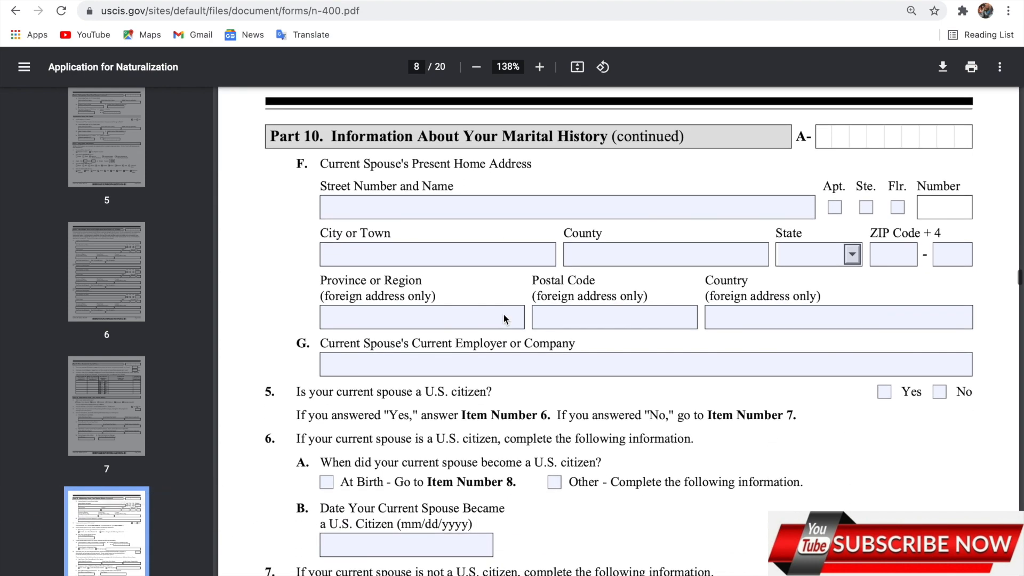
scroll(504, 313, "down", 3)
scroll(503, 313, "up", 6)
scroll(503, 313, "down", 2)
scroll(504, 314, "down", 2)
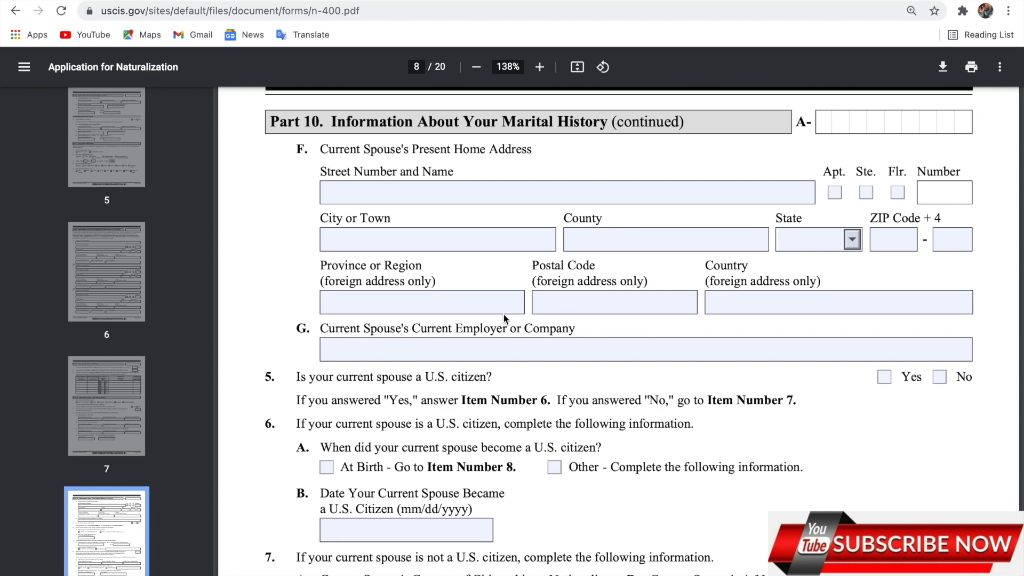
scroll(504, 313, "down", 2)
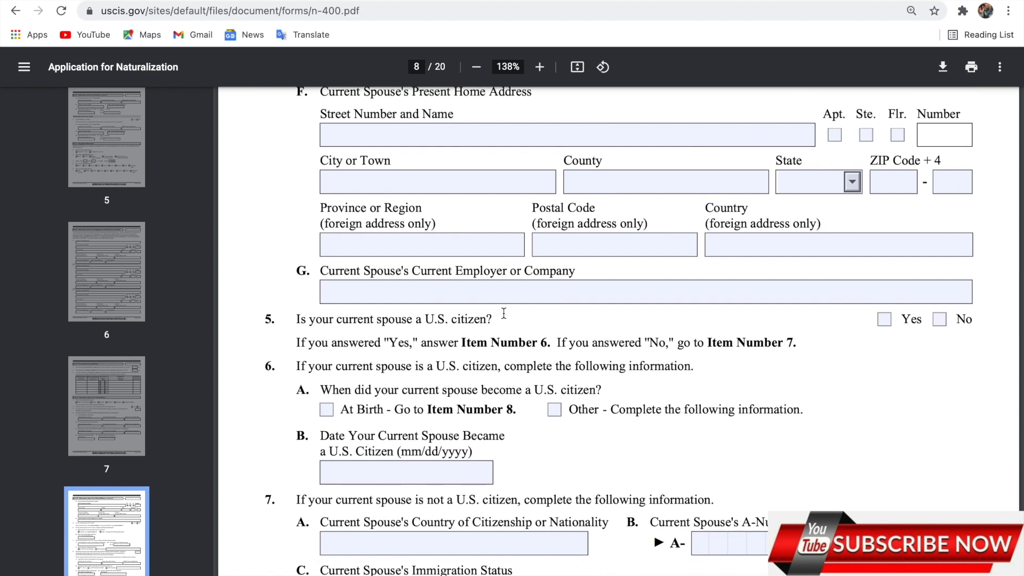
scroll(504, 312, "down", 4)
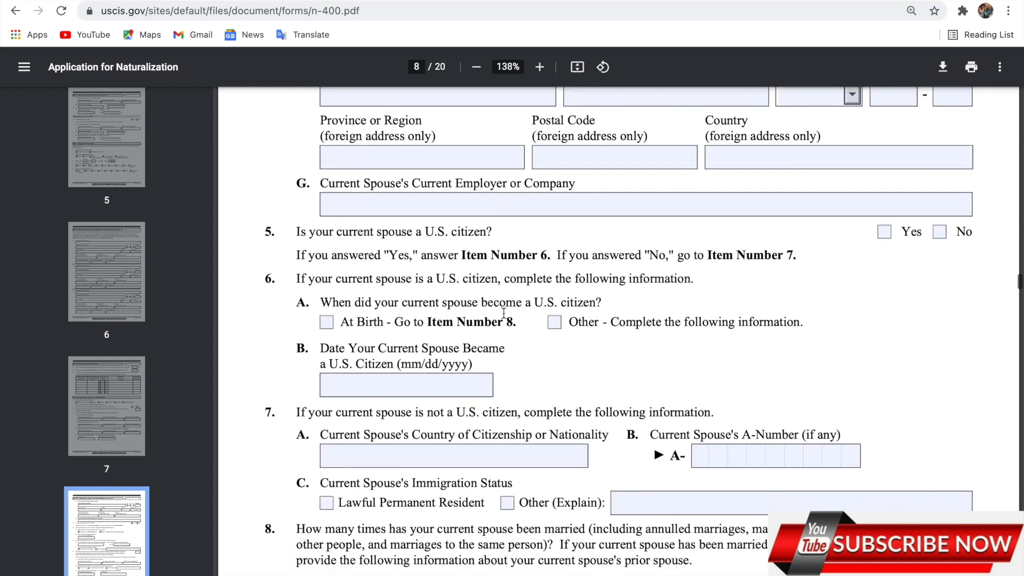
scroll(503, 314, "down", 13)
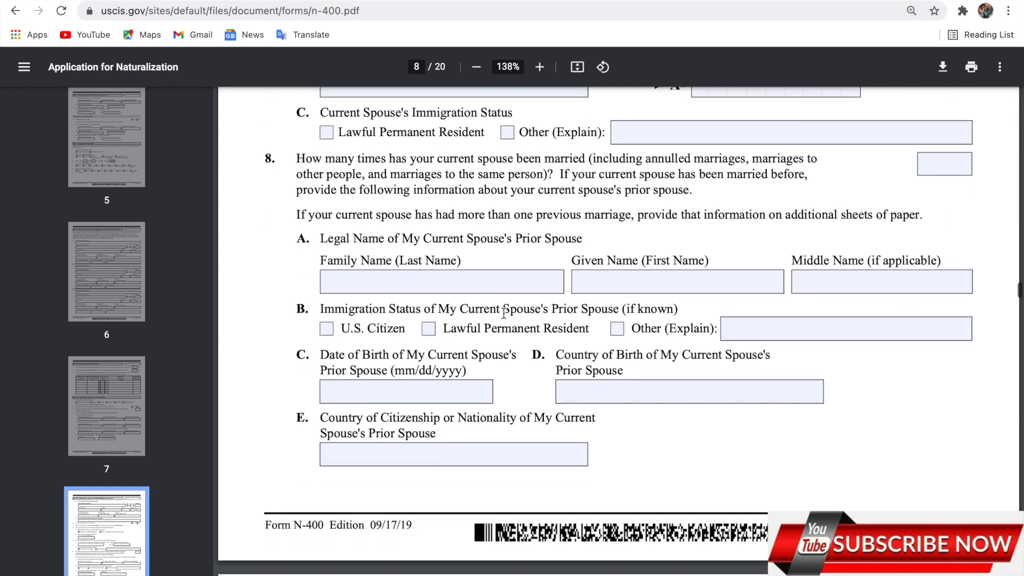
scroll(504, 313, "down", 9)
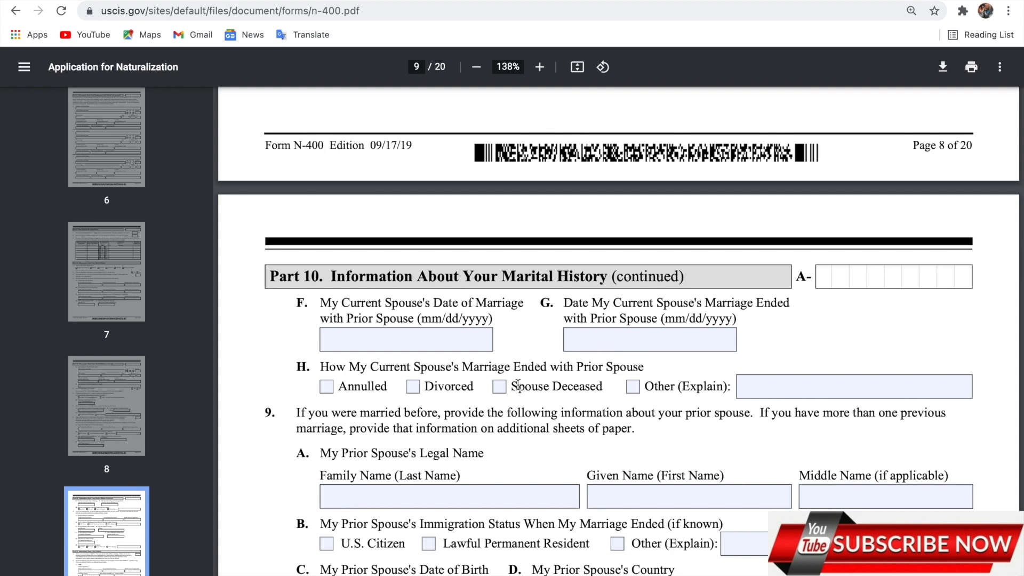
scroll(519, 386, "down", 2)
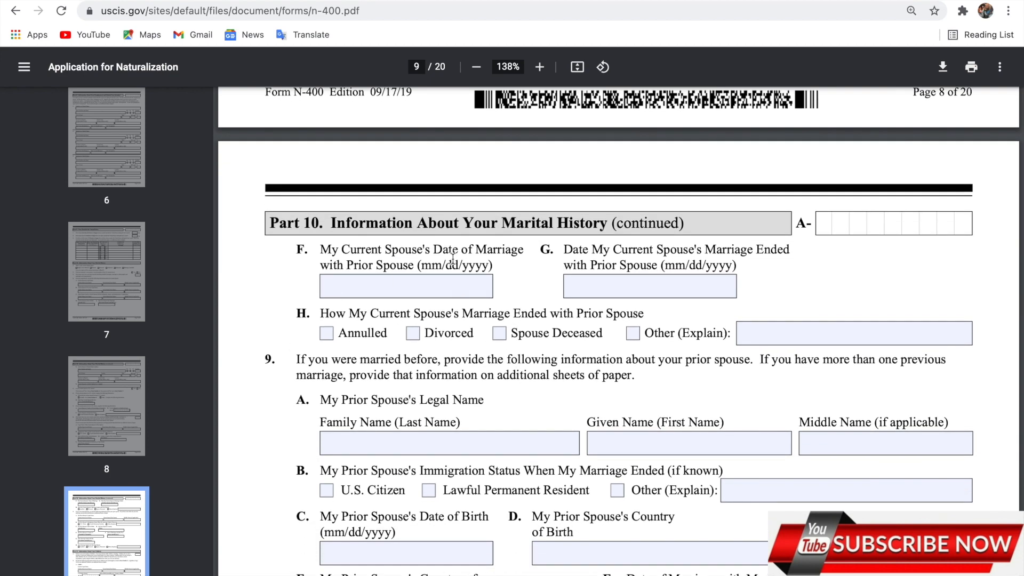
scroll(526, 412, "down", 3)
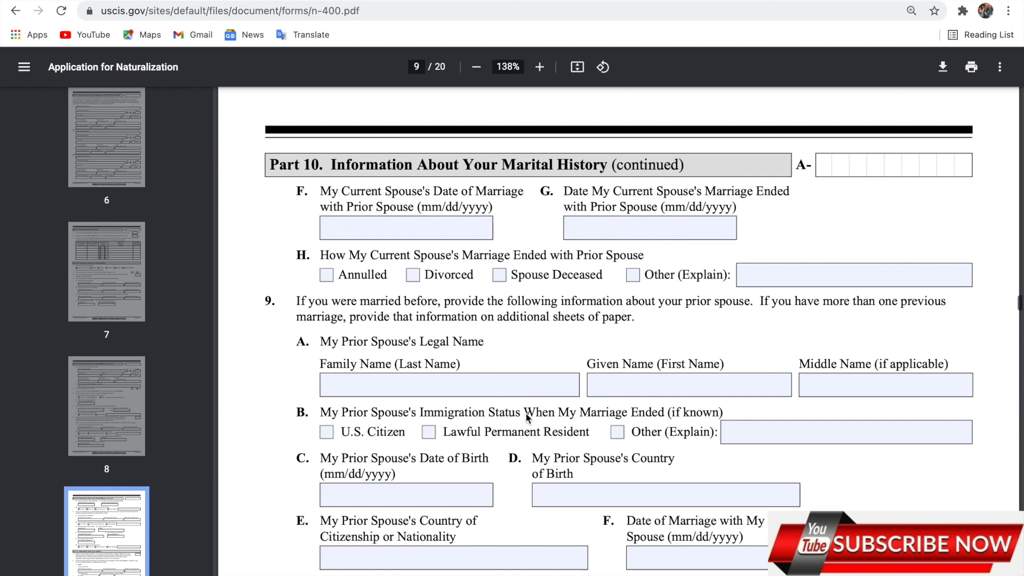
scroll(527, 418, "down", 5)
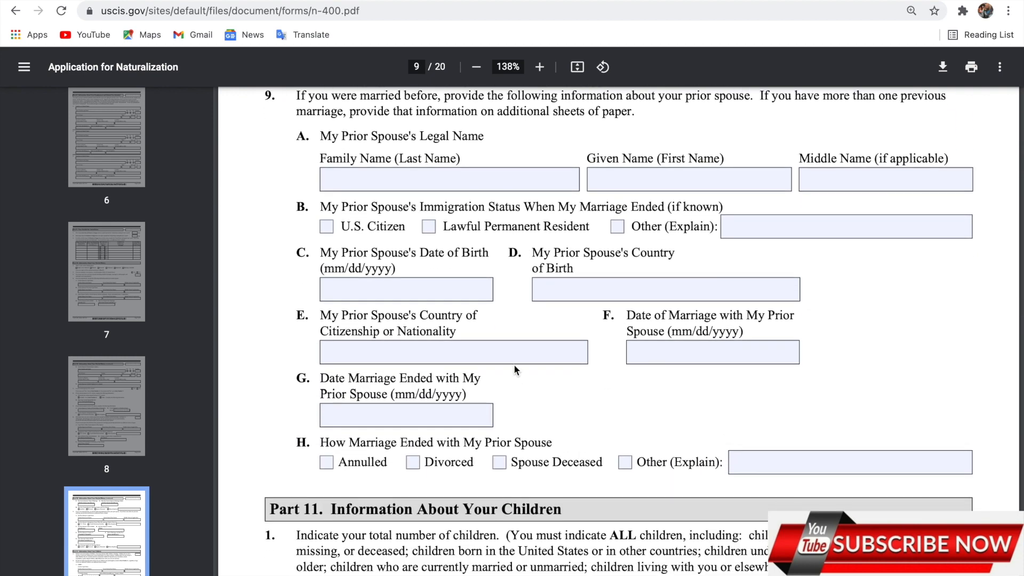
scroll(515, 369, "down", 3)
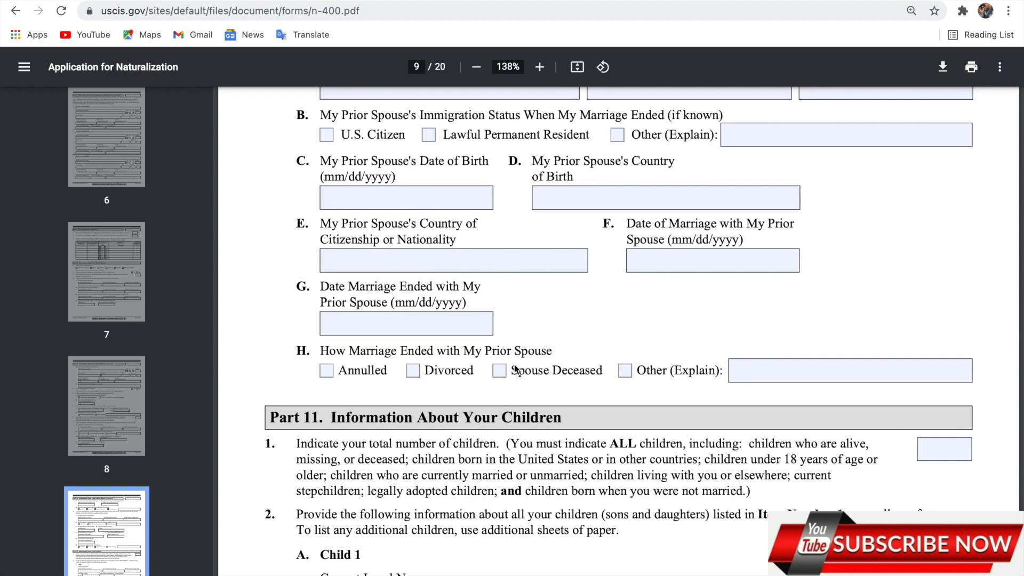
scroll(515, 369, "down", 3)
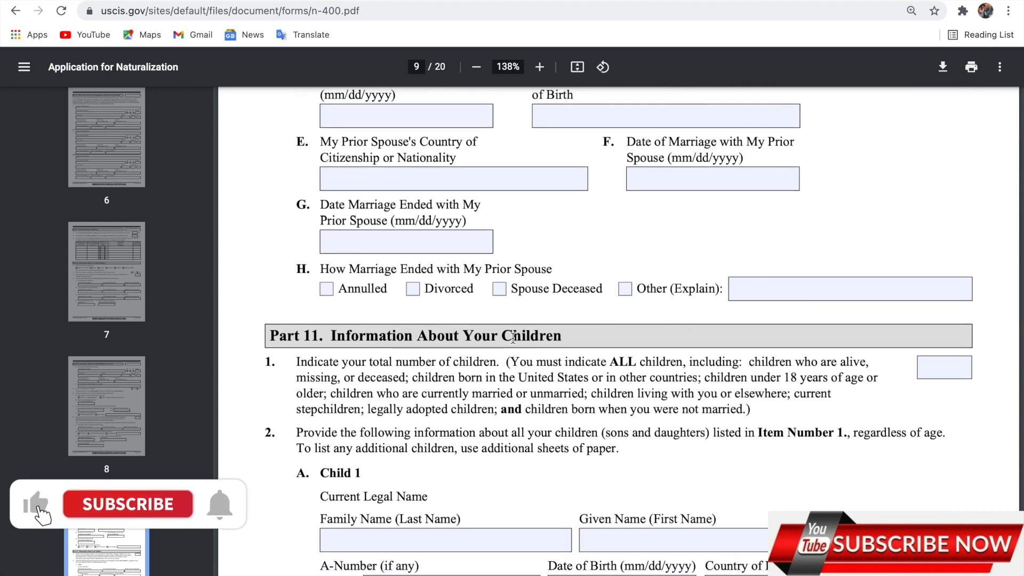
scroll(550, 374, "down", 3)
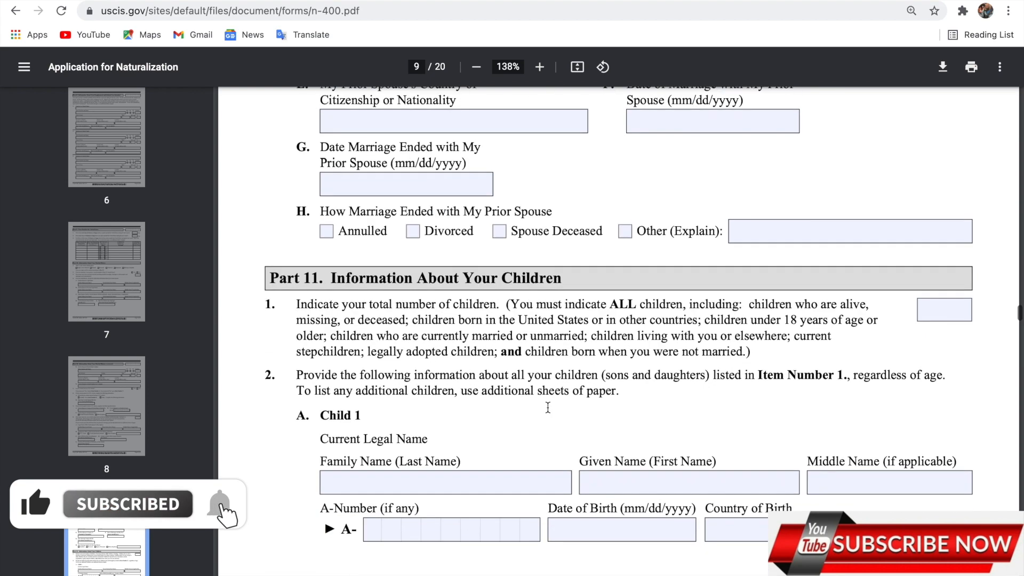
scroll(547, 407, "down", 2)
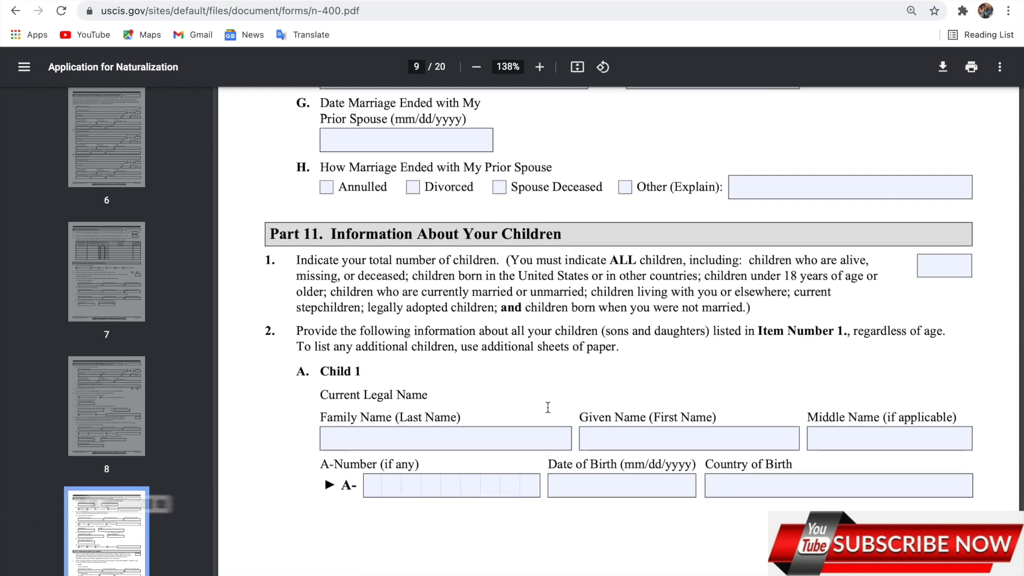
scroll(548, 408, "down", 2)
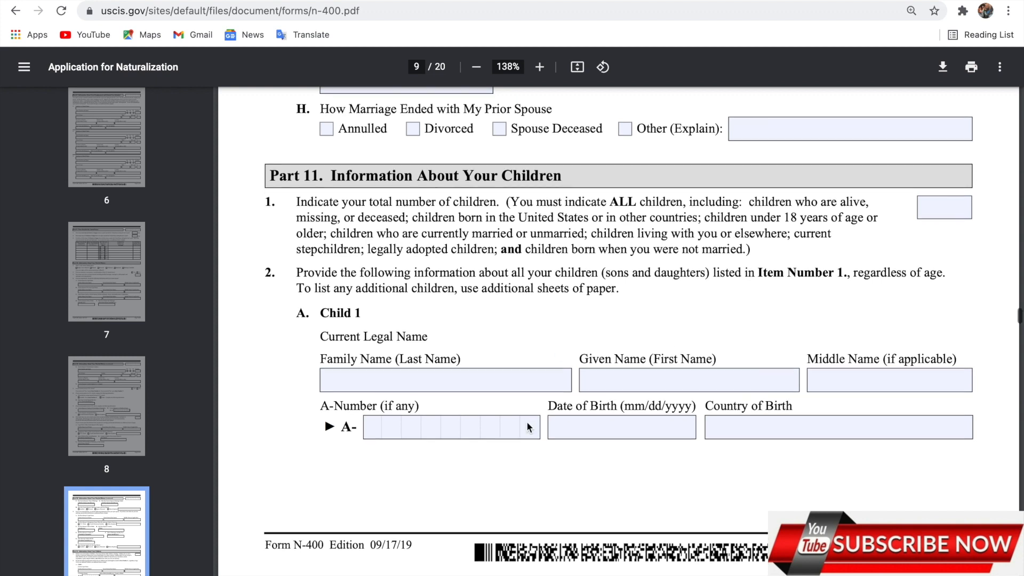
scroll(527, 424, "down", 2)
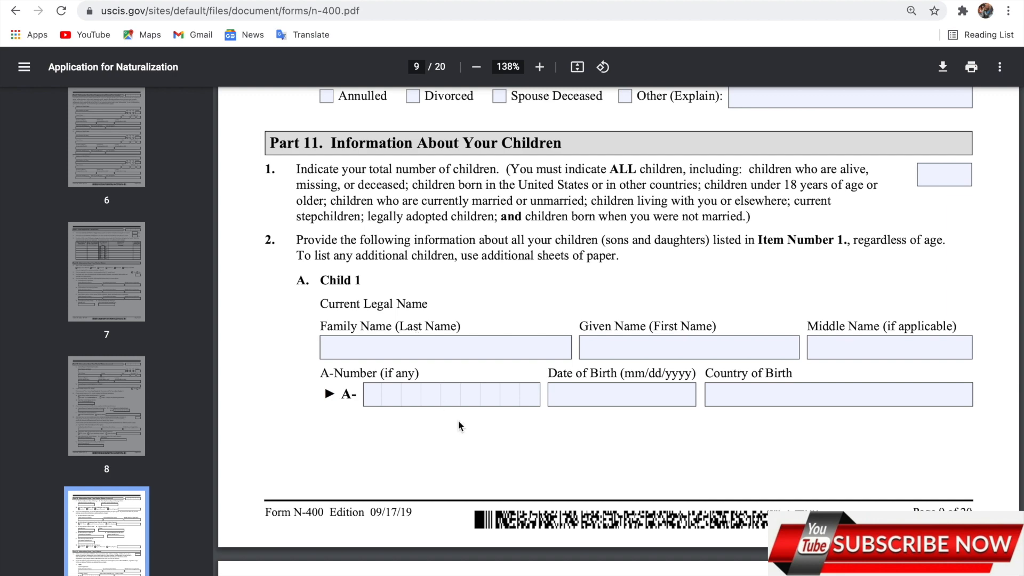
scroll(468, 439, "down", 3)
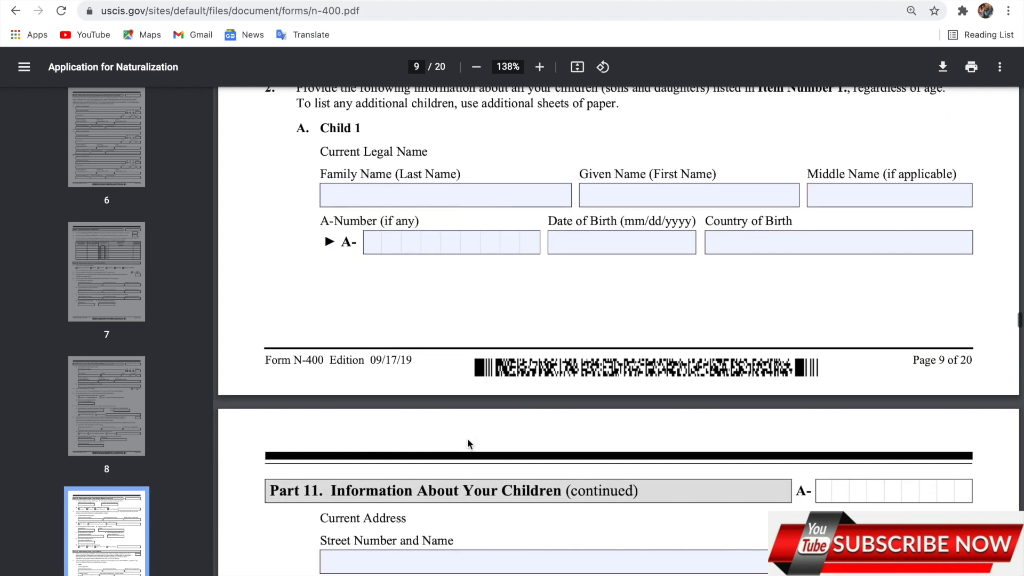
scroll(468, 439, "down", 6)
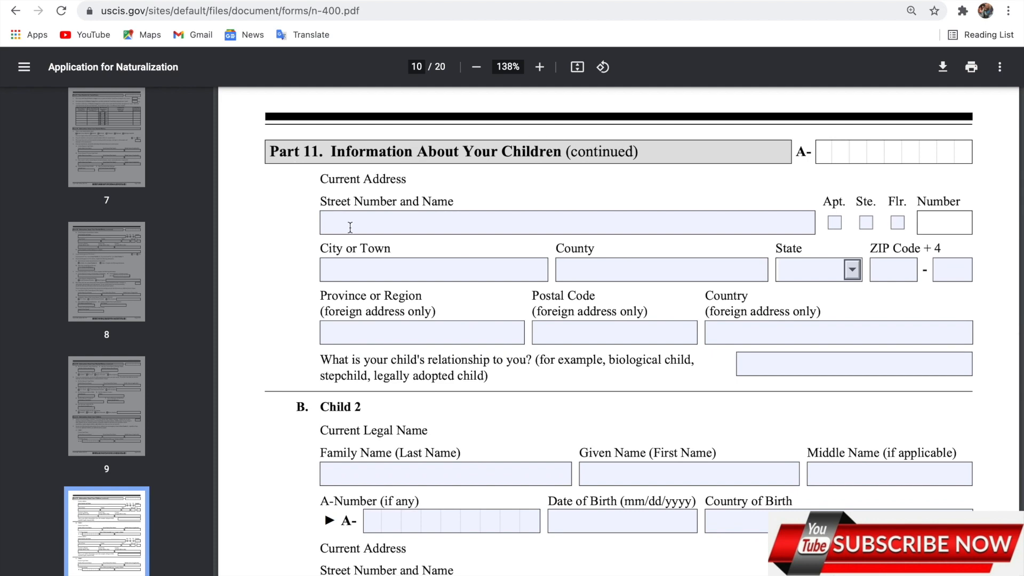
scroll(440, 320, "down", 5)
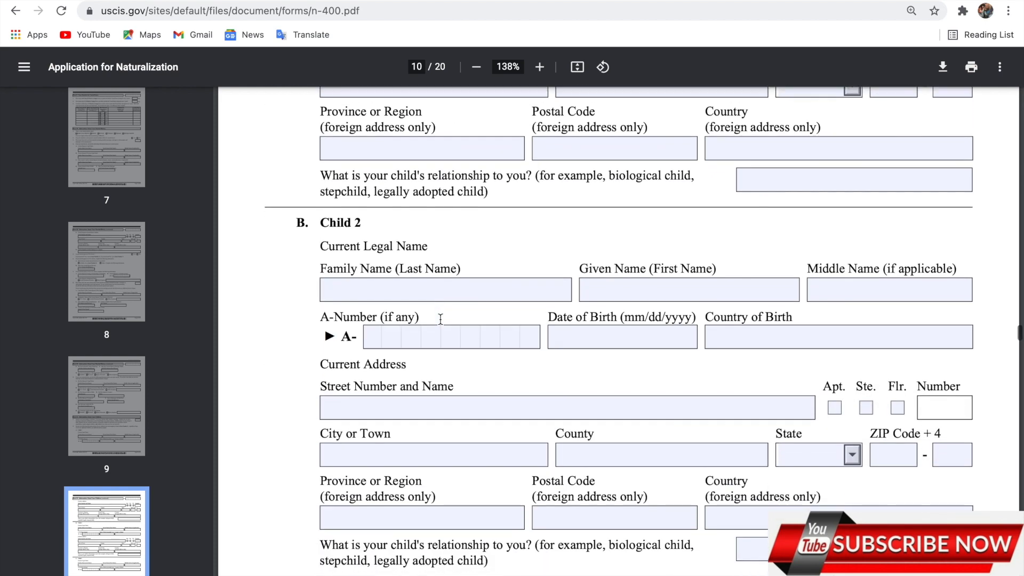
scroll(441, 319, "down", 6)
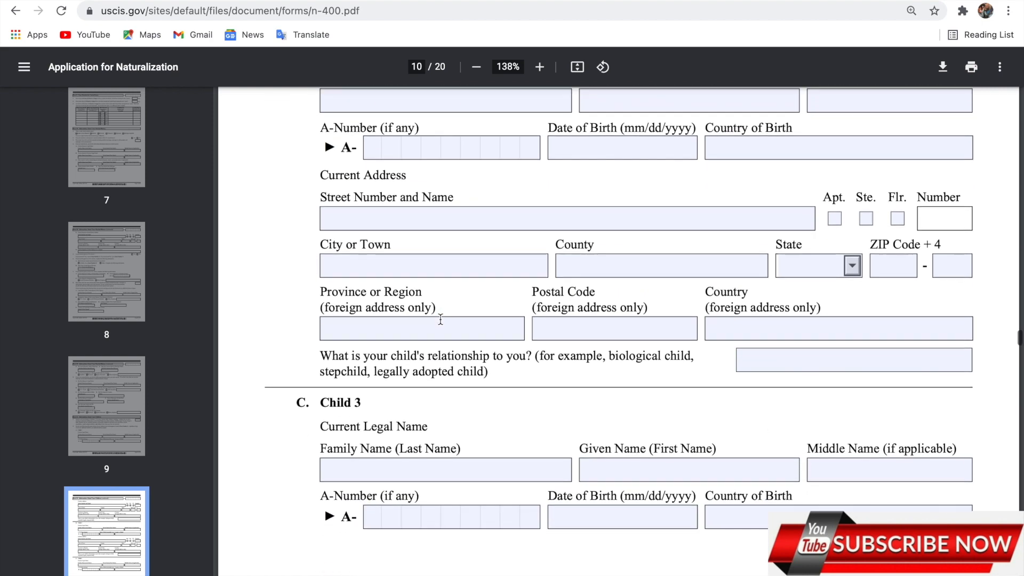
scroll(440, 317, "down", 5)
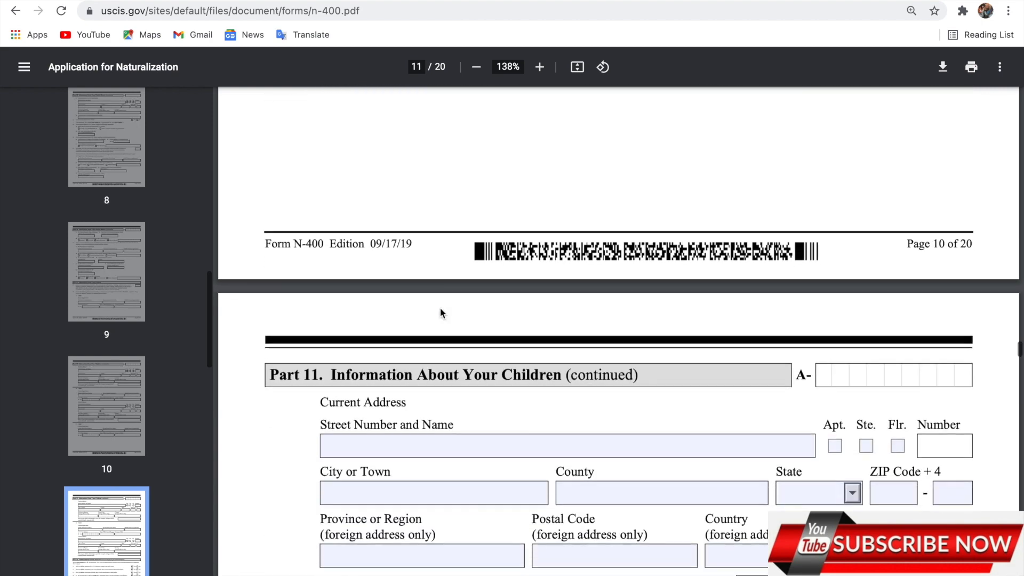
scroll(437, 419, "down", 6)
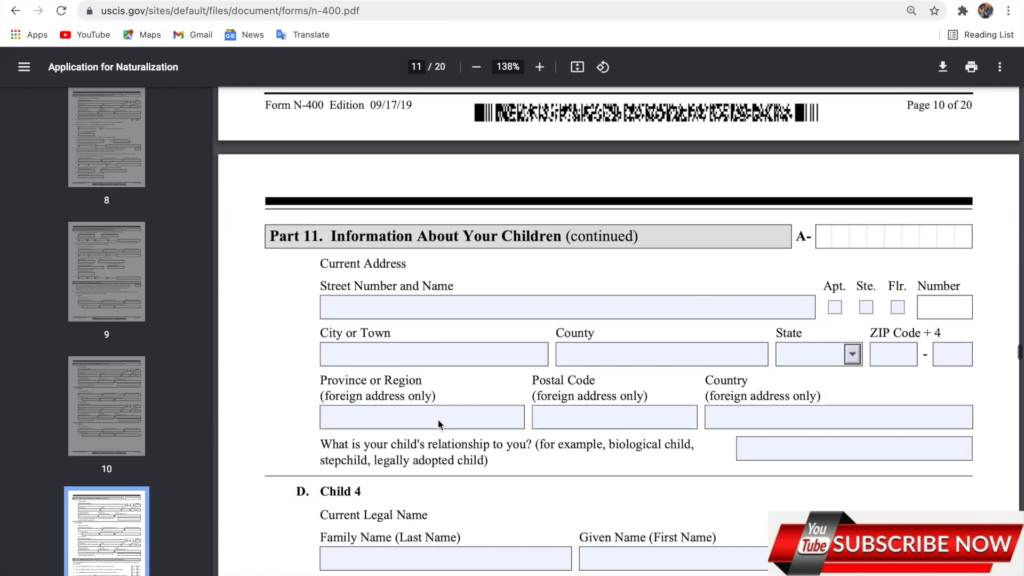
scroll(438, 419, "down", 6)
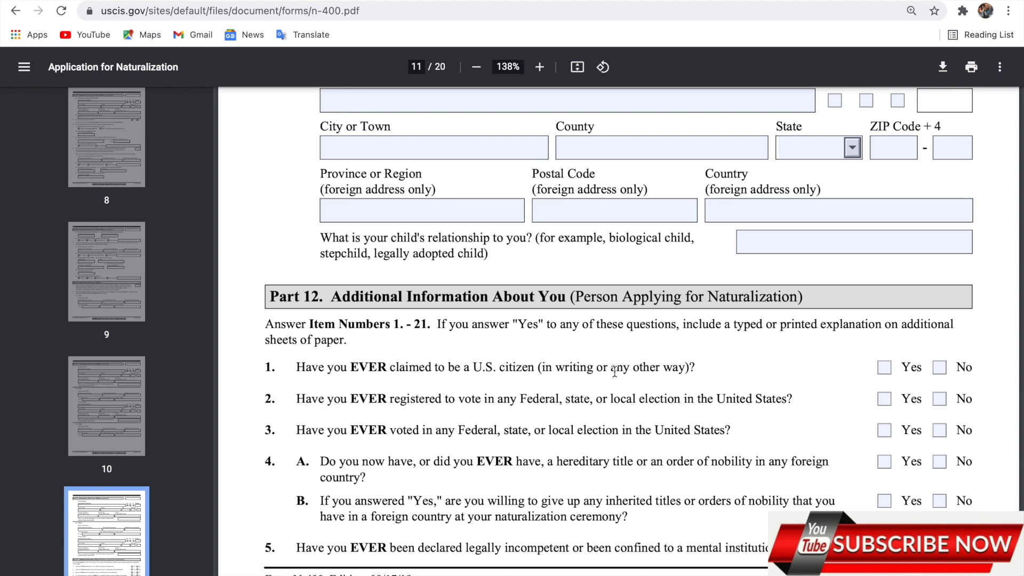
Check No for Part 12 questions 1, 2, 4.A, 4.B and 5, from citizenship claims to legal incompetence
left_click(940, 368)
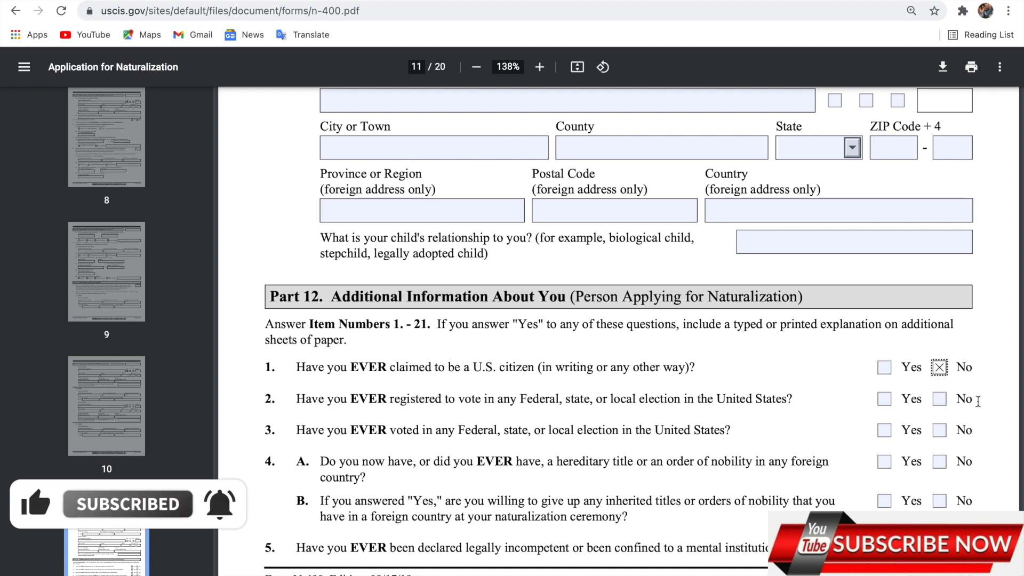
left_click(940, 400)
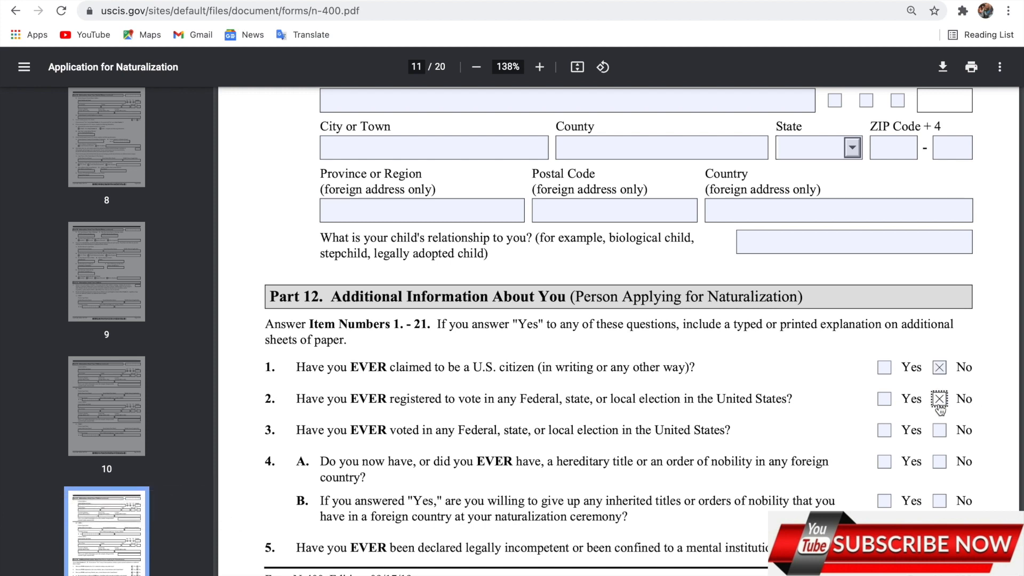
scroll(954, 414, "down", 1)
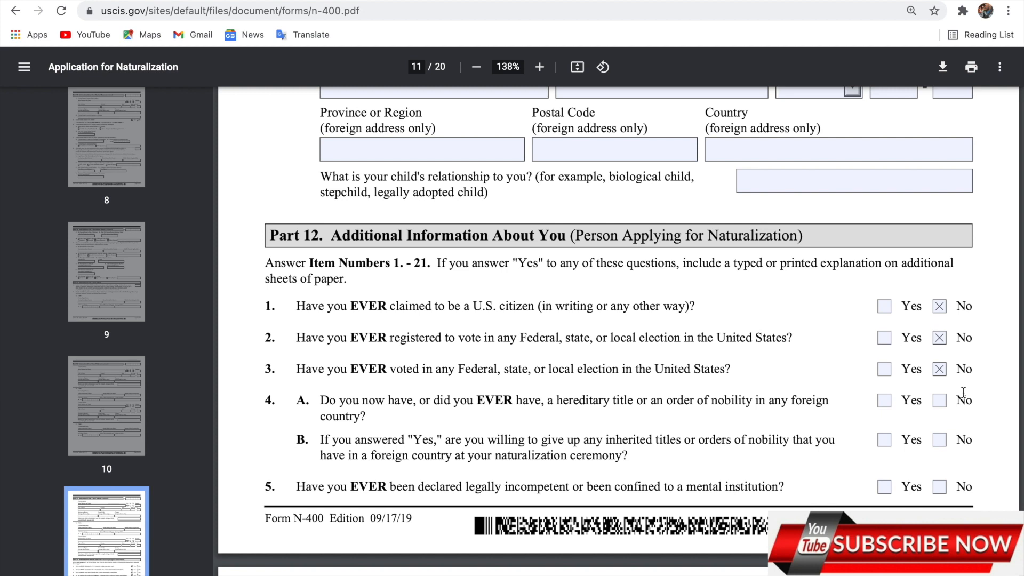
left_click(939, 404)
left_click(938, 445)
left_click(939, 486)
scroll(939, 483, "down", 1)
scroll(937, 478, "down", 6)
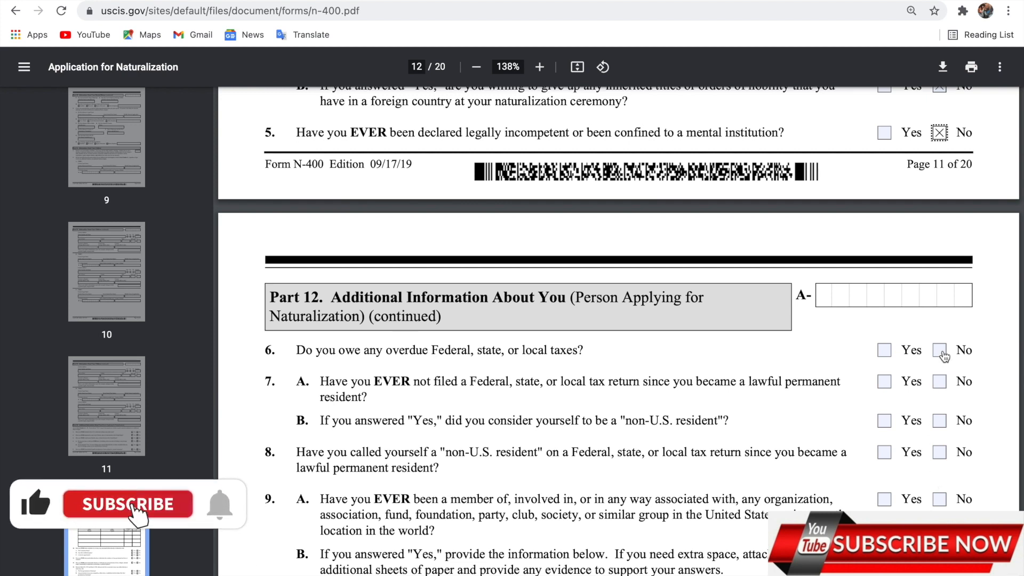
left_click(940, 351)
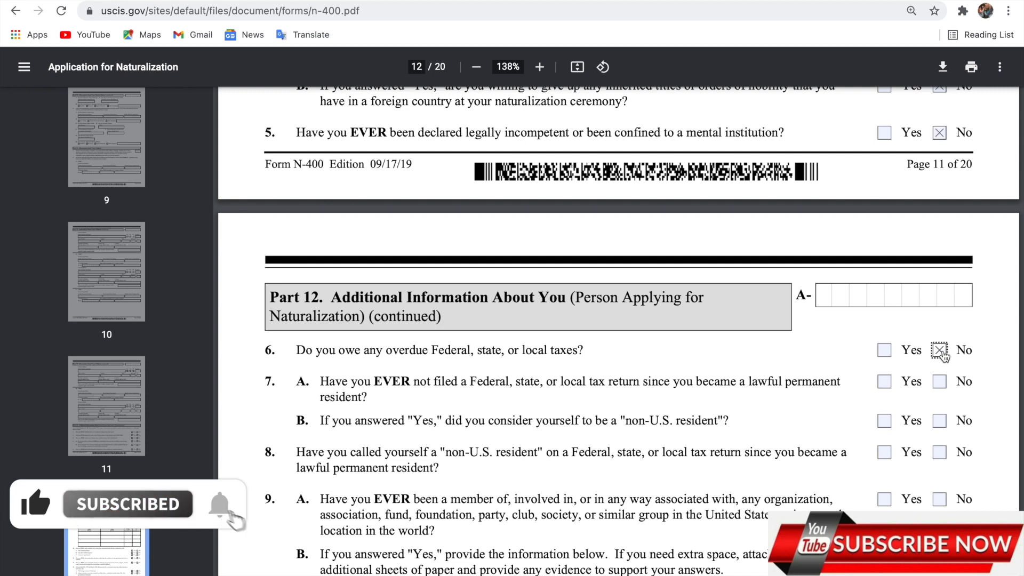
left_click(941, 382)
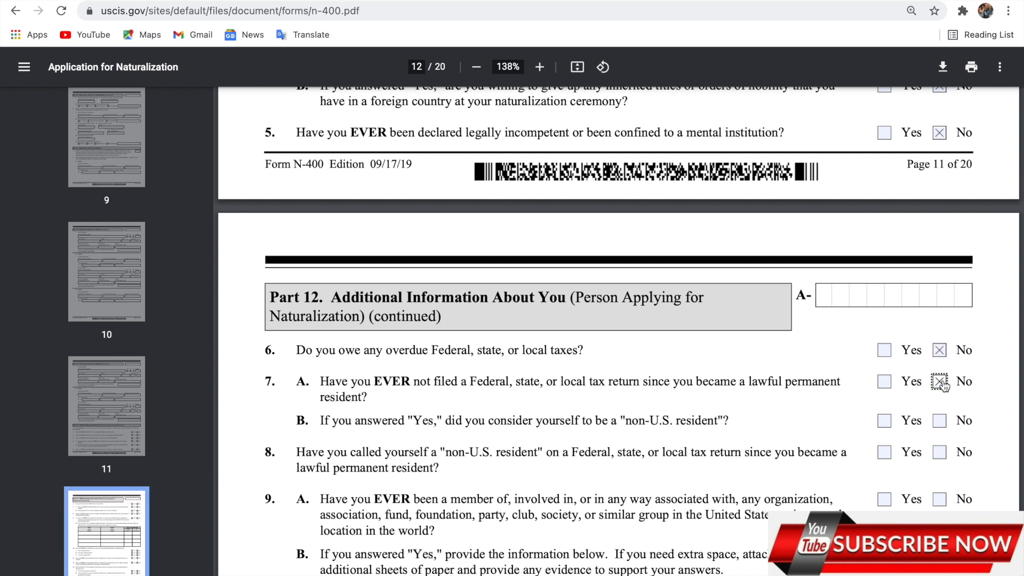
left_click(945, 425)
left_click(942, 455)
double_click(945, 495)
left_click(940, 500)
left_click(943, 457)
left_click(948, 516)
left_click(940, 460)
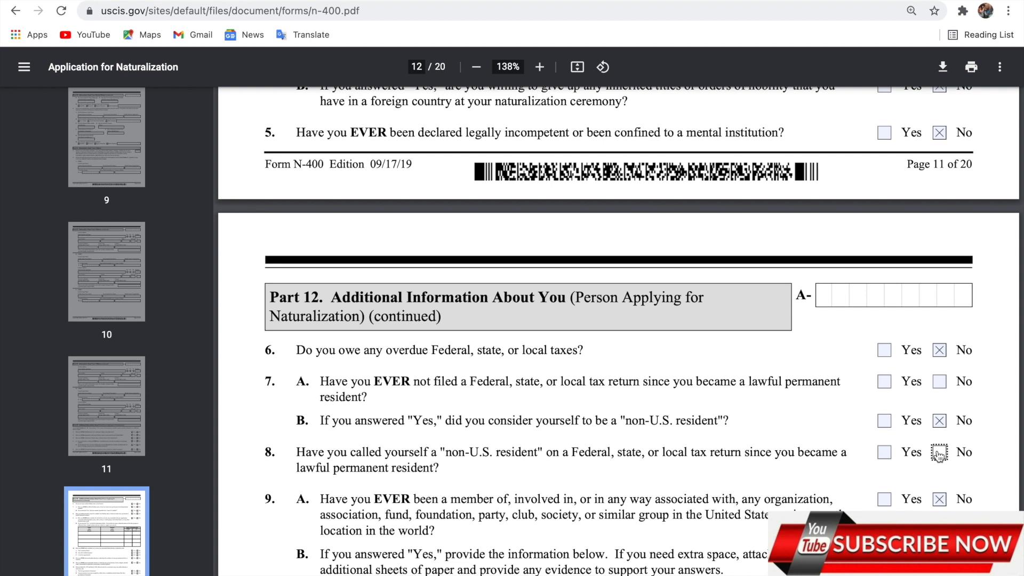
left_click(884, 452)
left_click(937, 454)
left_click(887, 457)
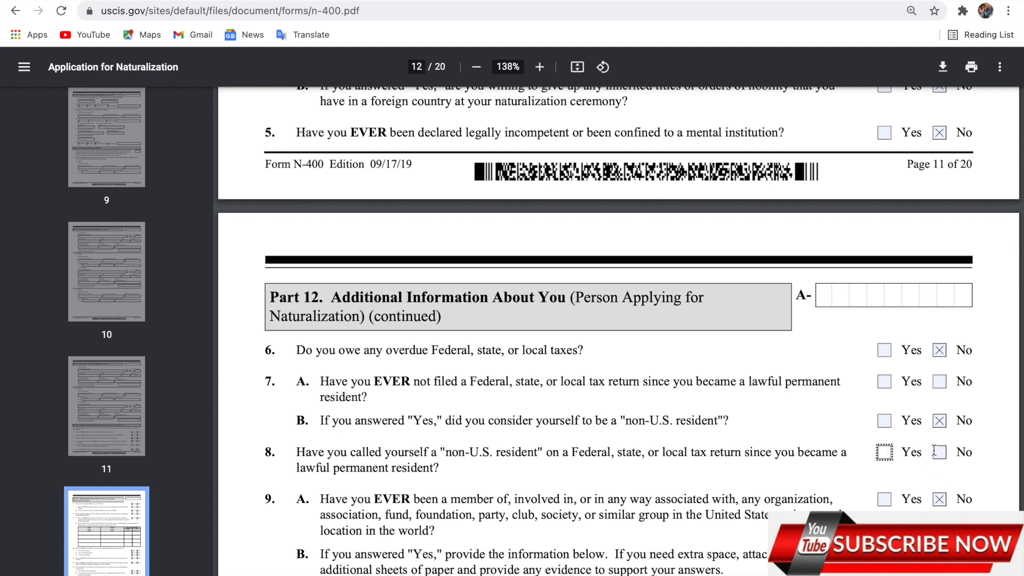
left_click(939, 455)
left_click(910, 477)
scroll(932, 480, "down", 6)
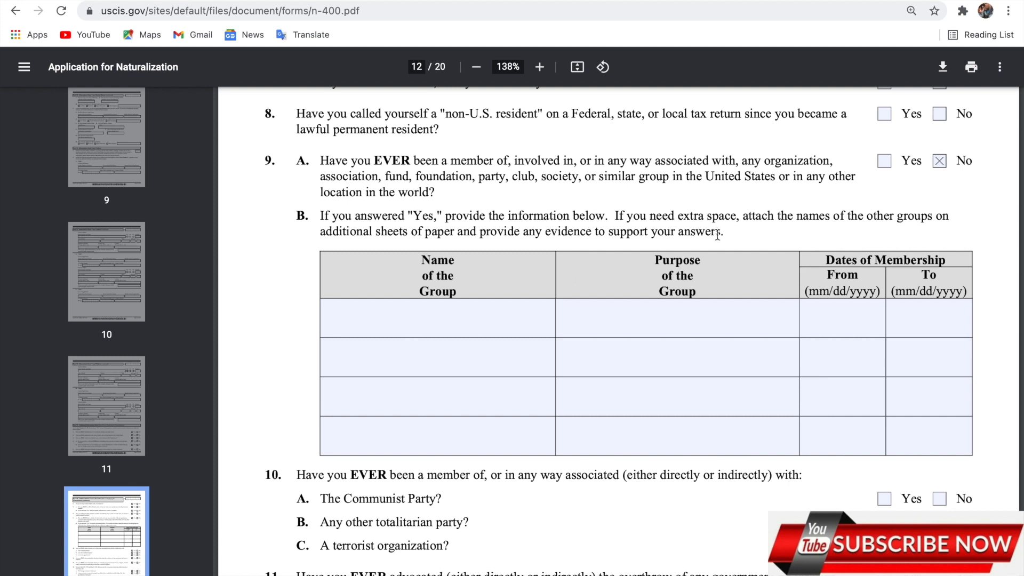
Answer No to questions 10.A, 10.C, 11 and 12, with 10.B left blank
scroll(400, 434, "down", 3)
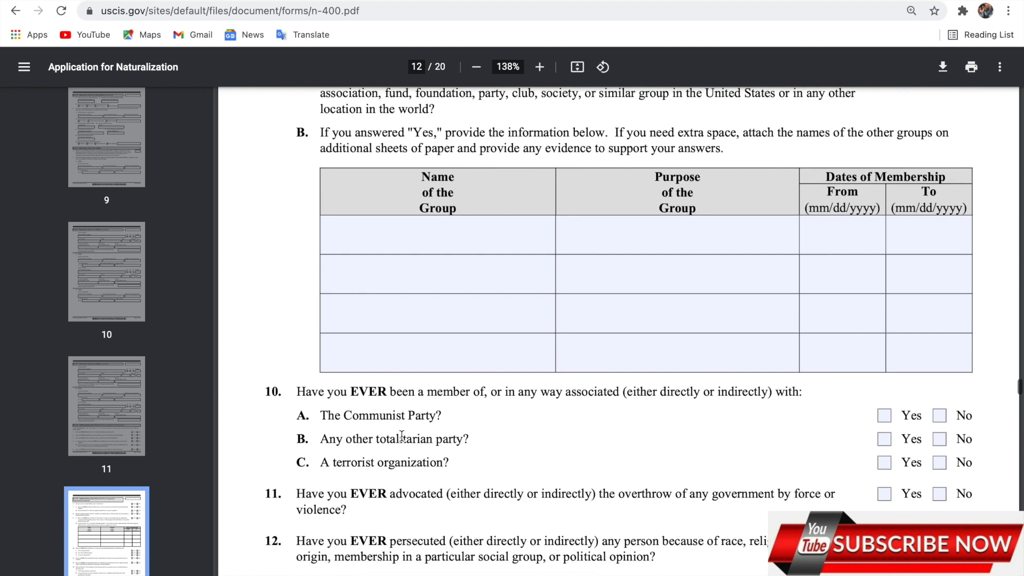
scroll(402, 436, "down", 3)
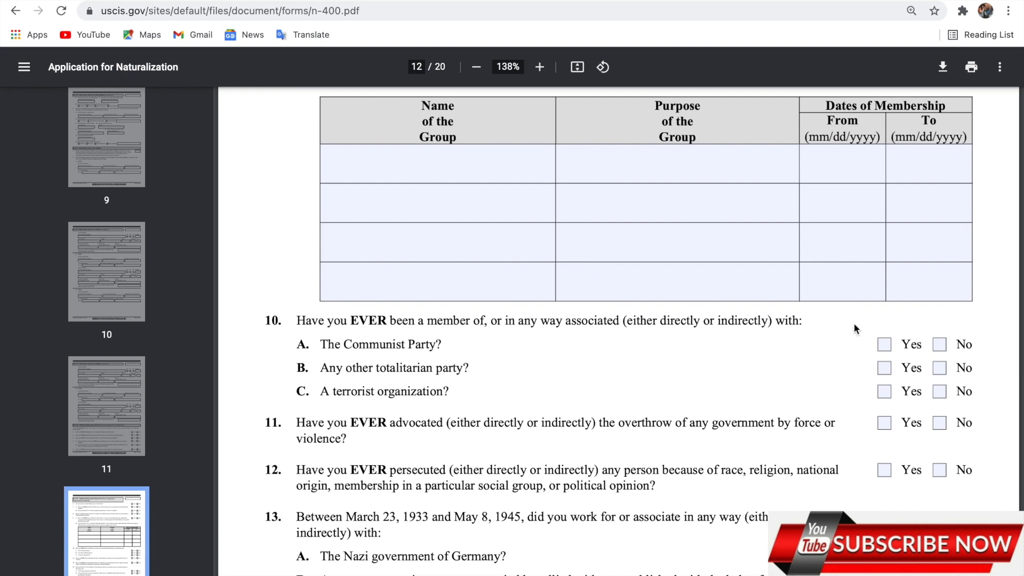
left_click(940, 346)
left_click(940, 368)
left_click(940, 393)
left_click(941, 424)
left_click(940, 470)
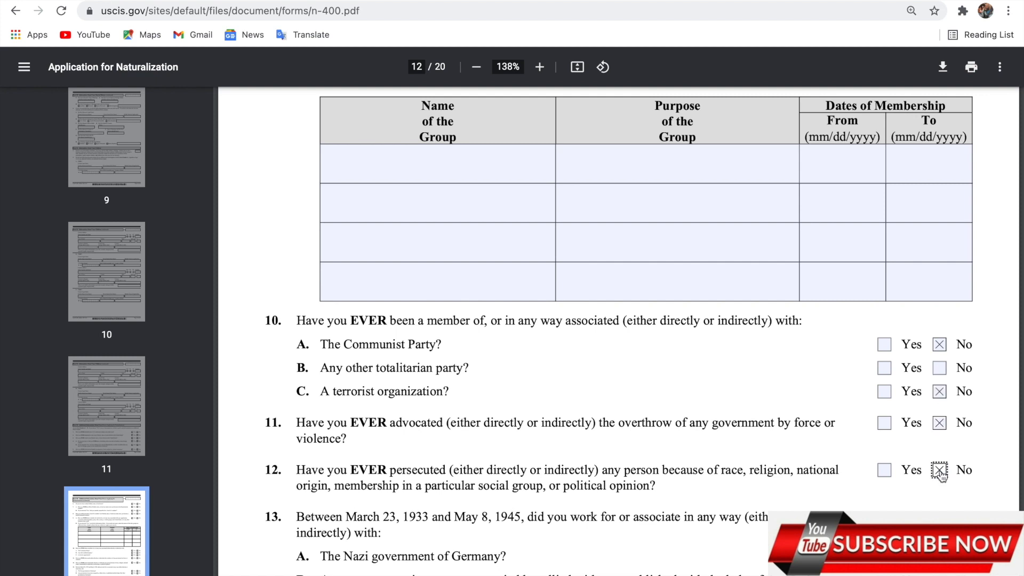
Answer No to questions 13.A, 13.B and 13.C, then scroll down to question 14
scroll(940, 476, "down", 2)
left_click(940, 452)
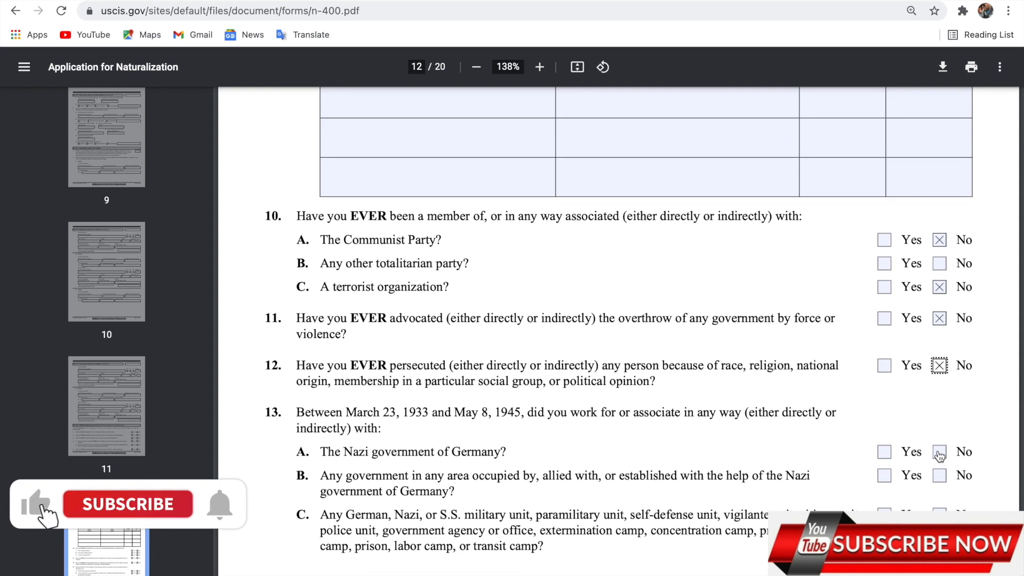
left_click(941, 475)
left_click(940, 511)
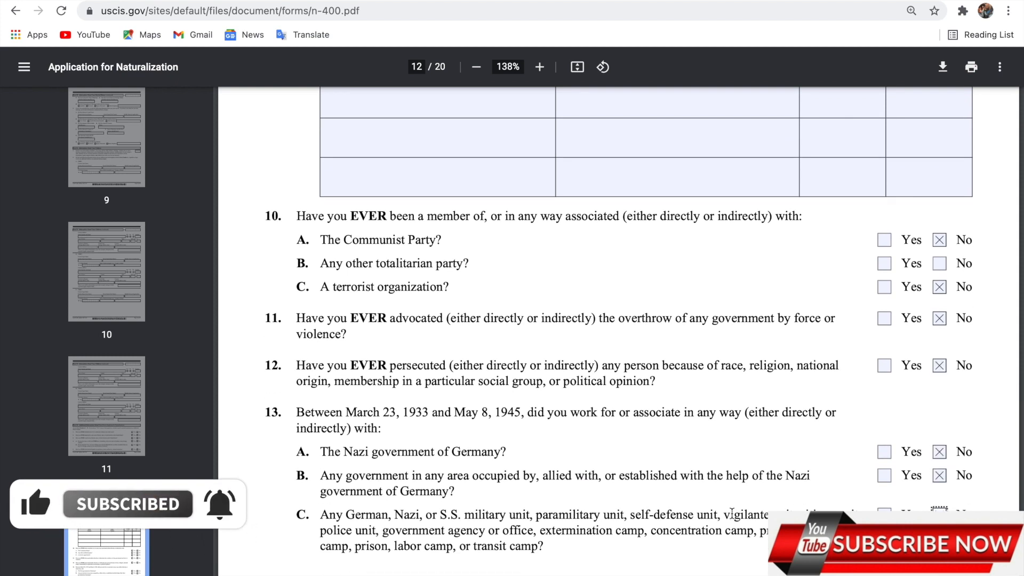
scroll(732, 513, "down", 2)
scroll(732, 513, "down", 6)
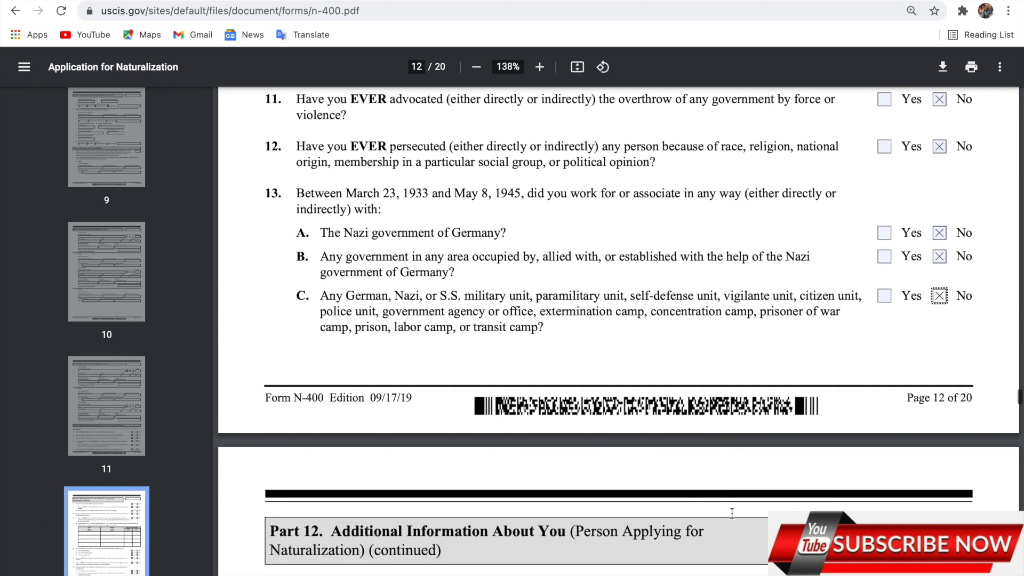
scroll(731, 513, "down", 1)
scroll(731, 513, "down", 2)
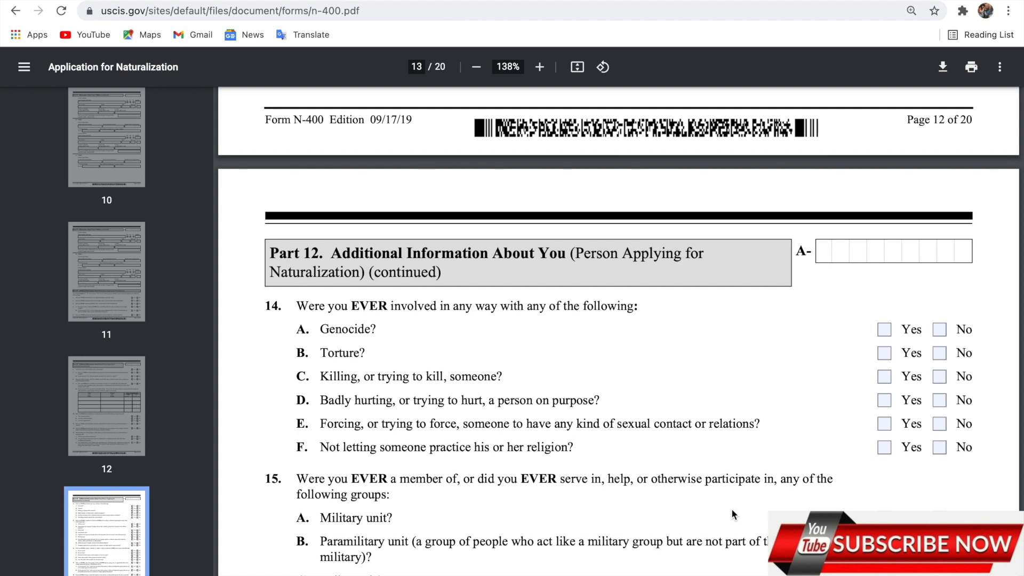
Answer No to questions 14.A, 14.B, 14.E and 14.F, leaving 14.C and 14.D blank
left_click(939, 329)
left_click(941, 353)
left_click(943, 380)
left_click(940, 401)
left_click(940, 377)
left_click(941, 401)
left_click(940, 425)
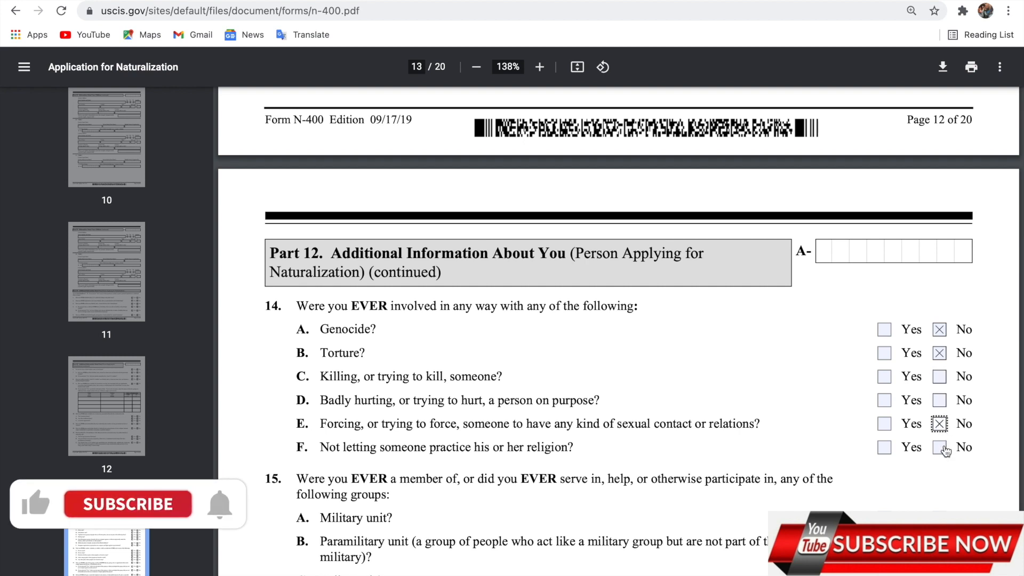
left_click(940, 448)
left_click(940, 401)
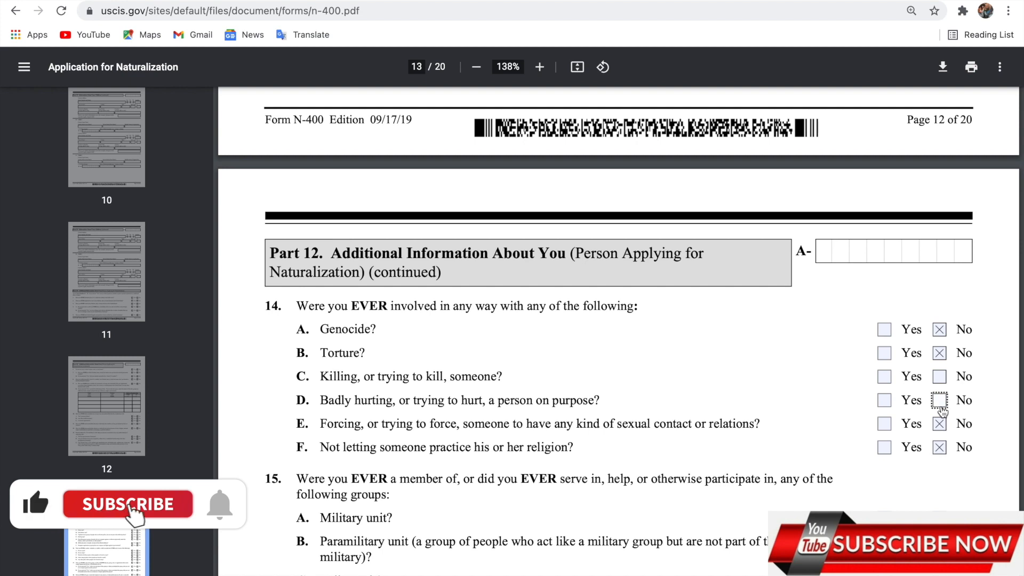
left_click(950, 470)
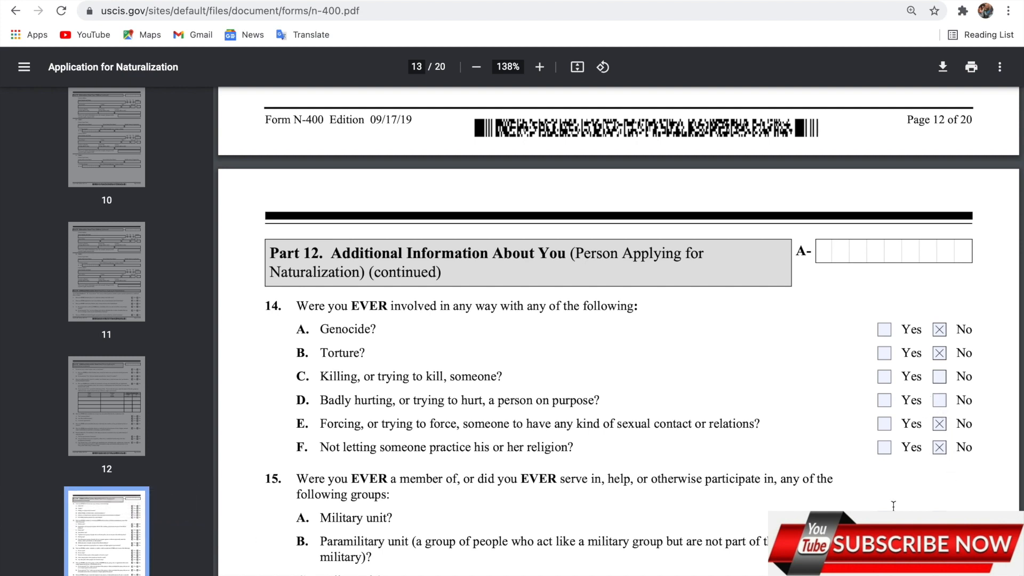
Answer No to every part of question 15, 15.A through 15.I
scroll(894, 505, "down", 3)
left_click(940, 371)
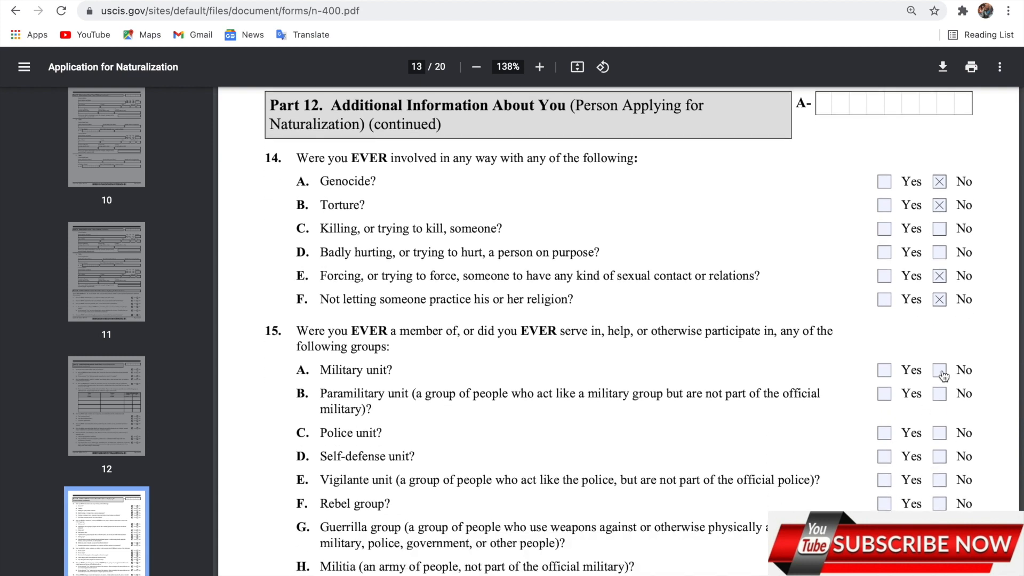
left_click(943, 397)
left_click(943, 436)
left_click(943, 459)
left_click(943, 482)
left_click(941, 503)
left_click(940, 528)
scroll(939, 501, "down", 3)
left_click(940, 408)
left_click(941, 430)
Answer No to 16.A, 16.B, 17, 17.A, 17.B and 18.B, leaving 16.C and 18.A blank
left_click(940, 485)
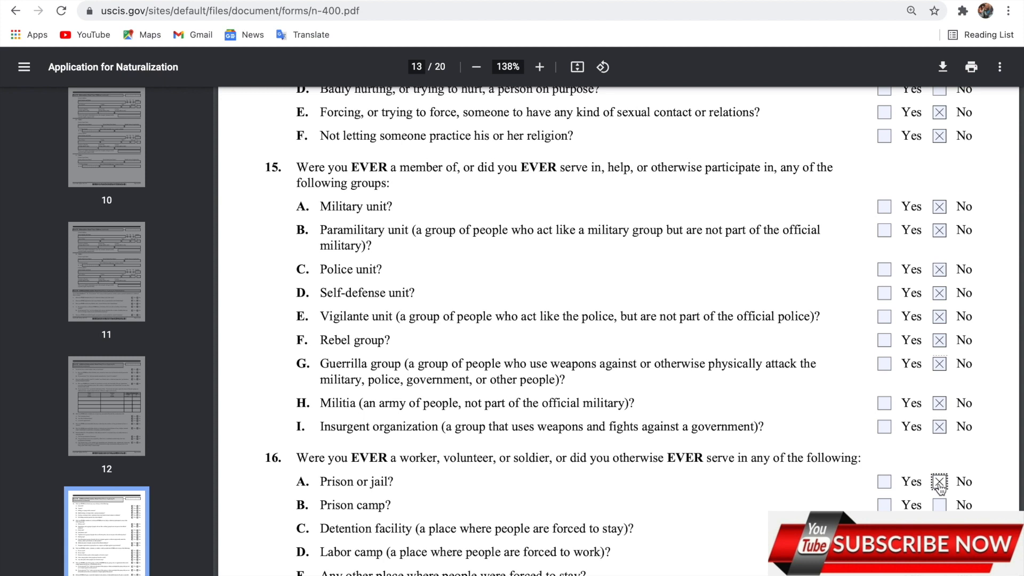
left_click(939, 504)
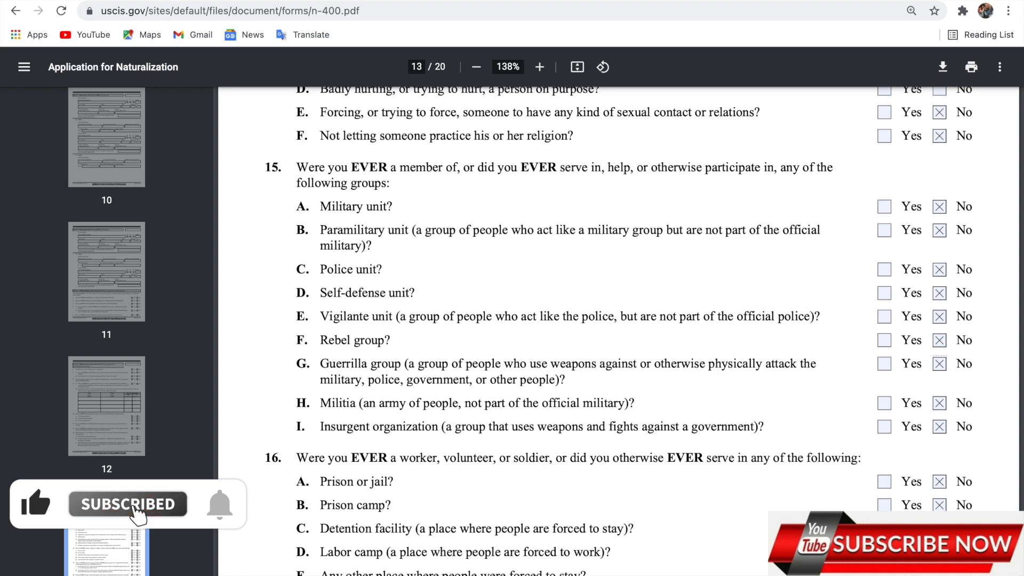
scroll(941, 506, "down", 3)
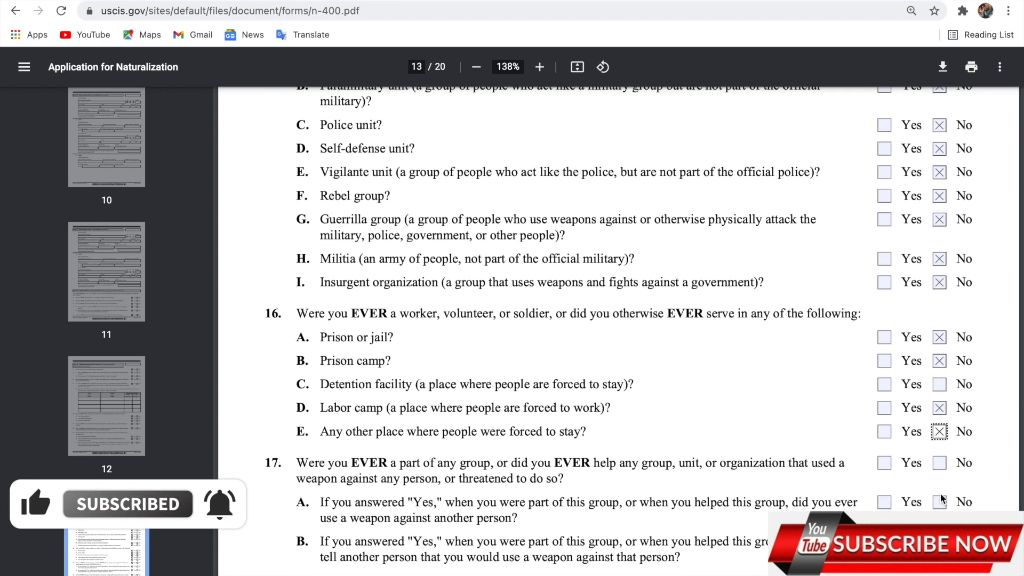
left_click(940, 463)
left_click(939, 502)
left_click(939, 542)
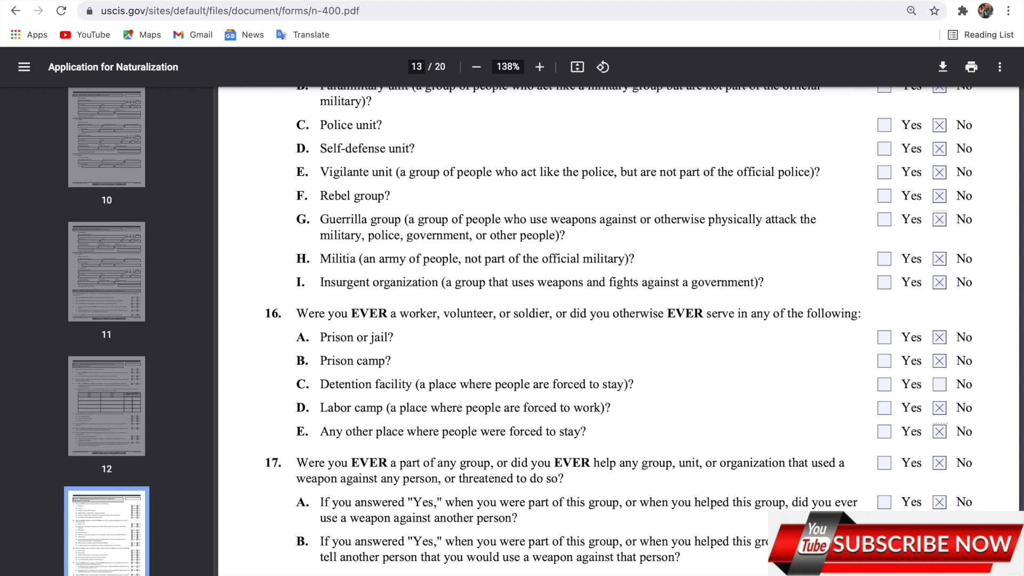
scroll(940, 562, "down", 3)
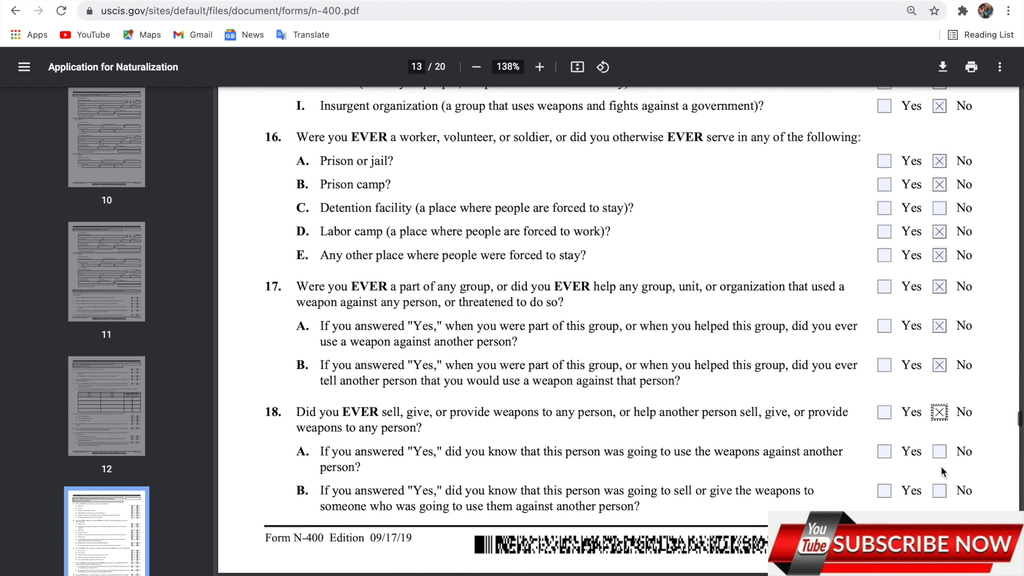
left_click(939, 452)
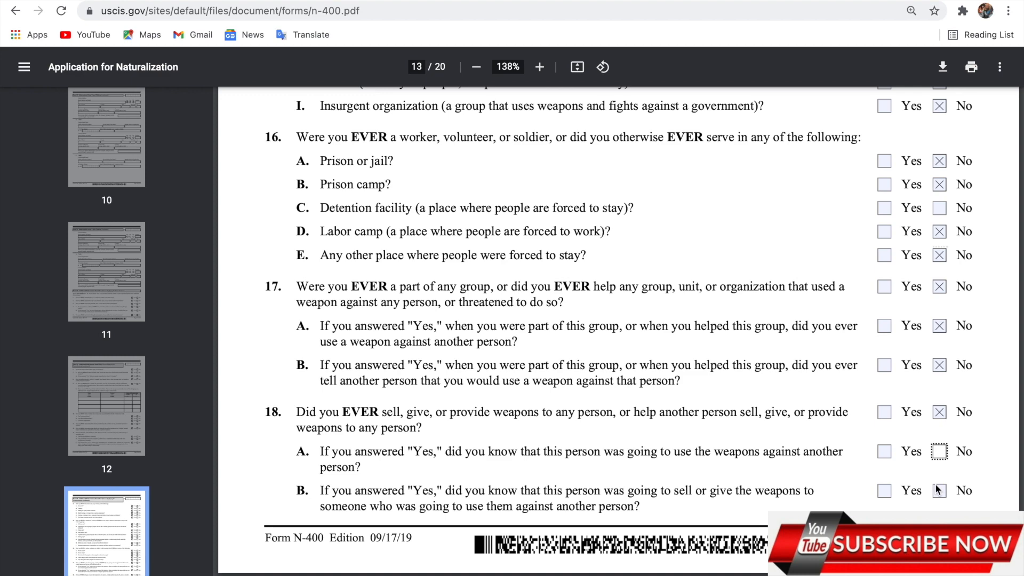
left_click(941, 493)
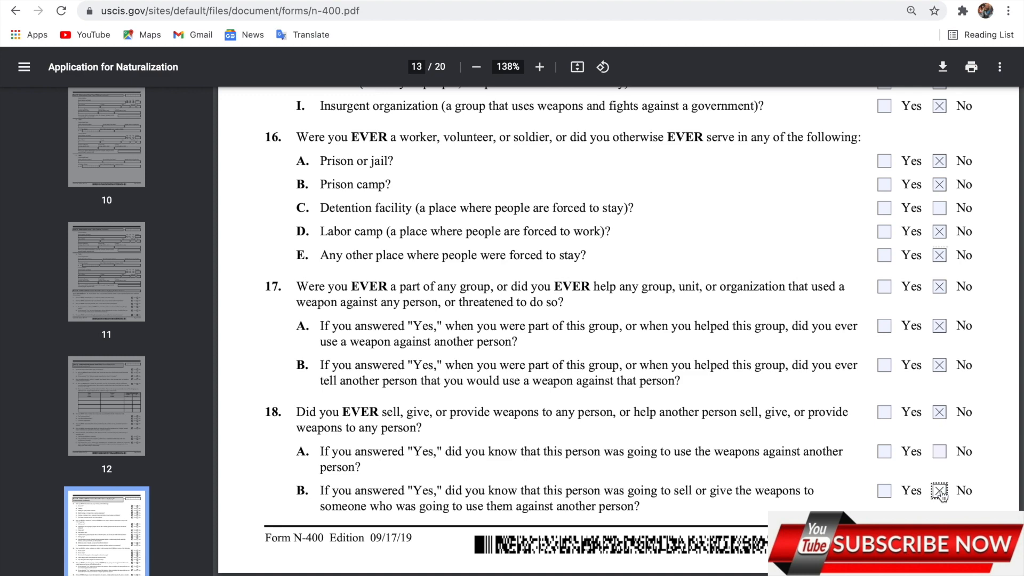
scroll(941, 494, "down", 6)
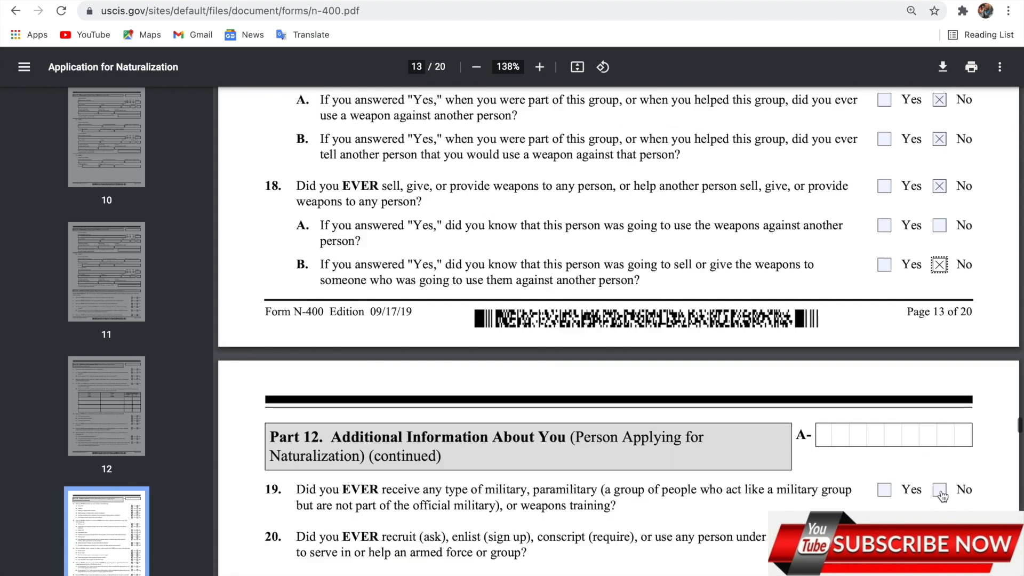
Answer No to questions 19, 20, 21 and 22
scroll(939, 474, "down", 2)
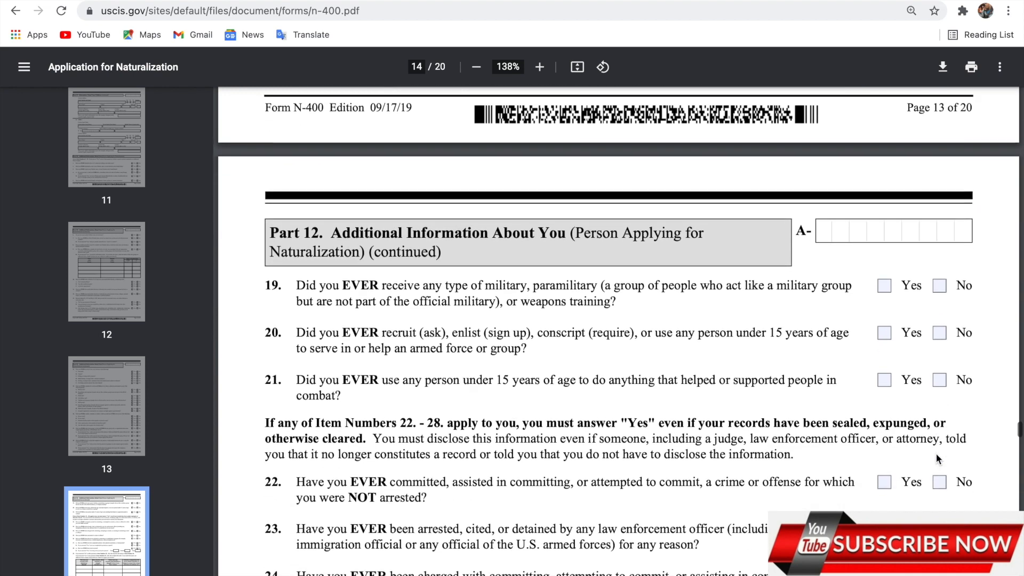
left_click(938, 286)
left_click(939, 332)
left_click(940, 380)
left_click(940, 481)
scroll(940, 483, "down", 1)
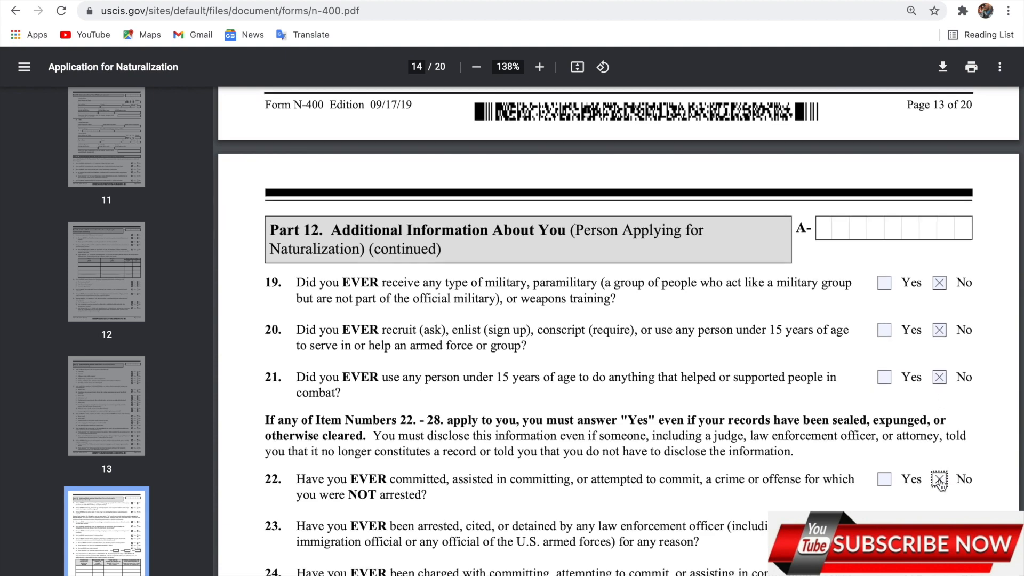
scroll(940, 483, "down", 2)
Answer No to questions 23, 25, 26, 27.A, 27.B and 28.A, leaving 24 unchecked
left_click(939, 416)
left_click(939, 462)
left_click(939, 462)
left_click(940, 508)
left_click(939, 540)
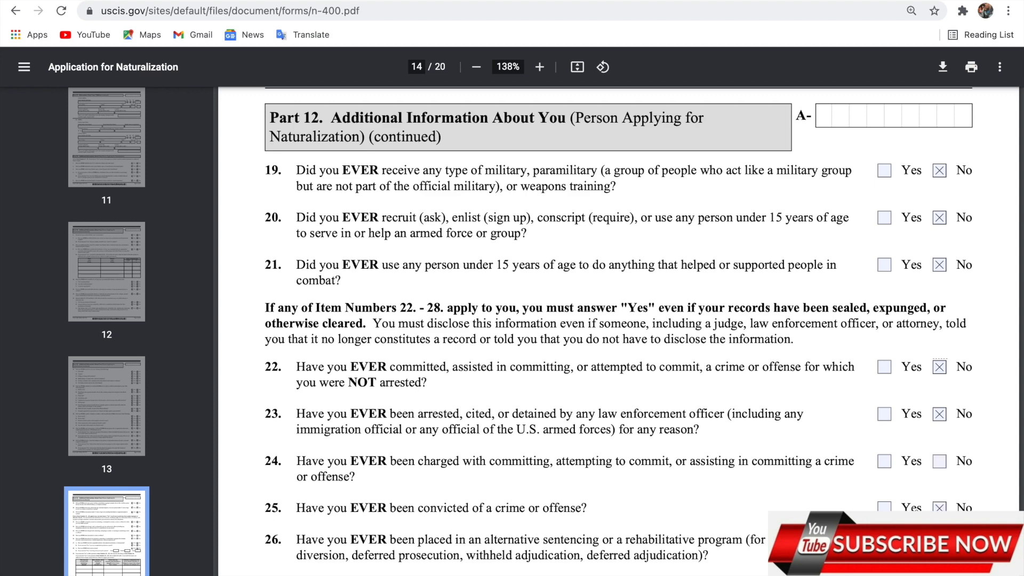
scroll(939, 540, "down", 3)
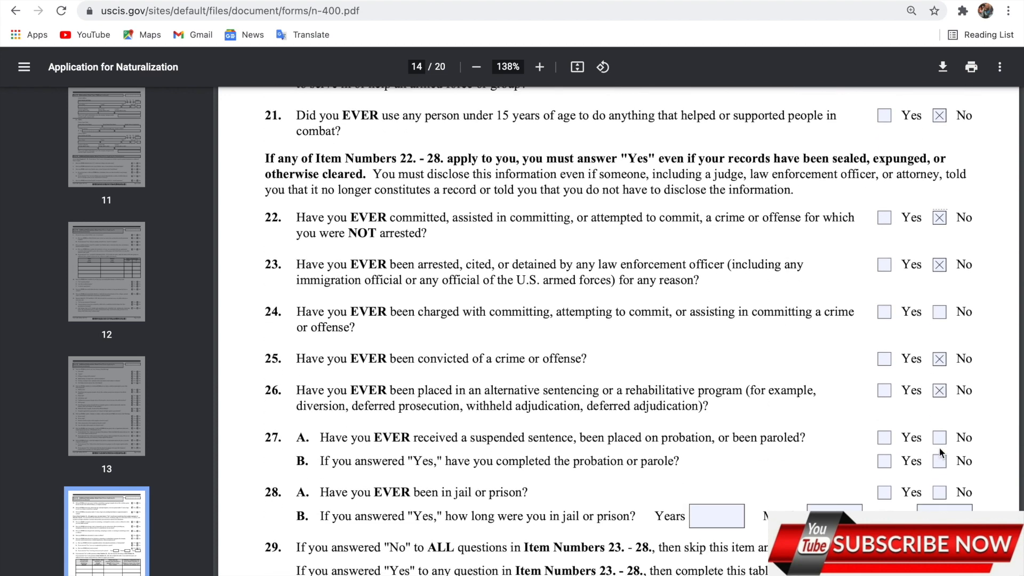
left_click(939, 438)
left_click(939, 463)
left_click(940, 492)
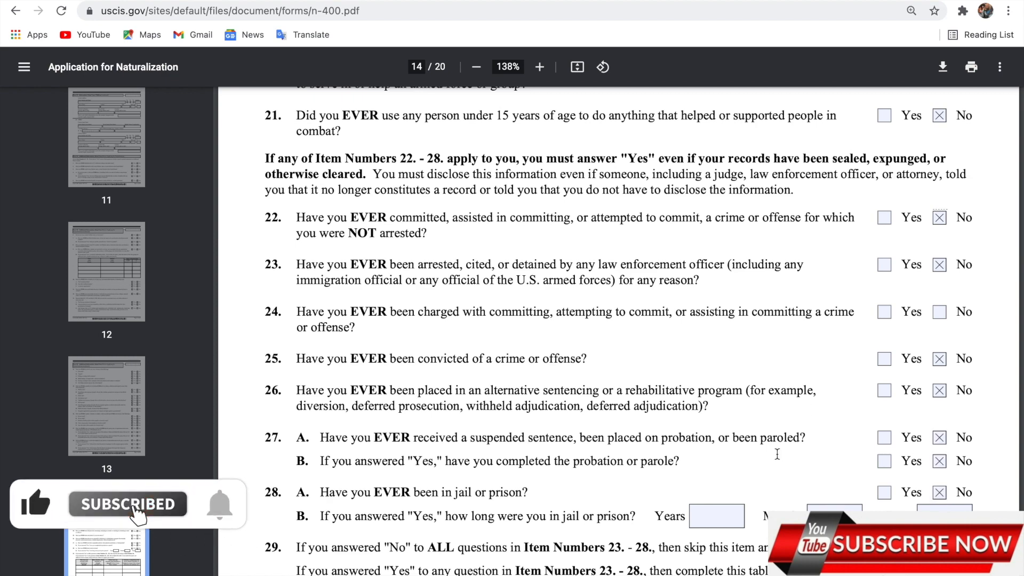
scroll(777, 454, "down", 2)
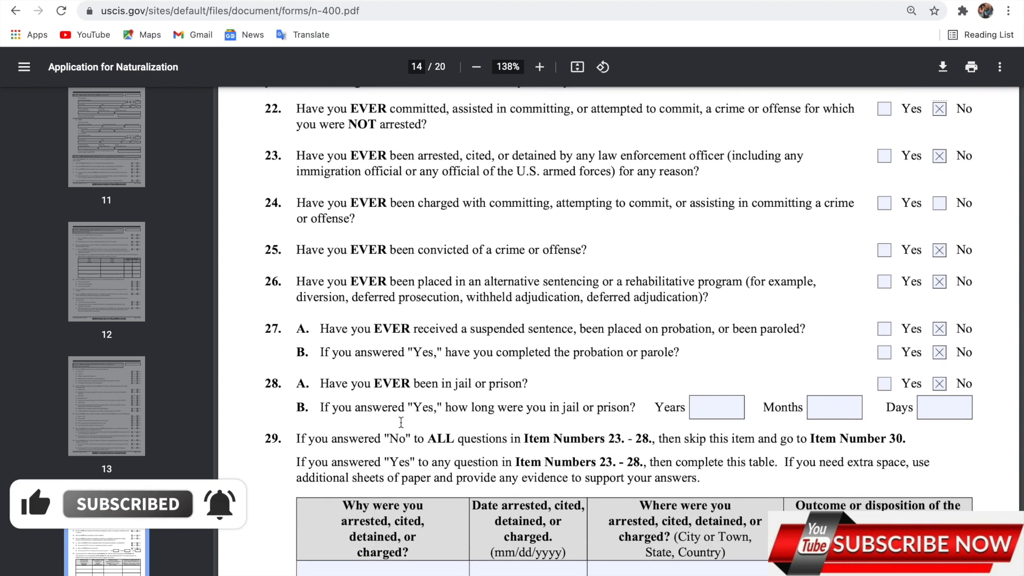
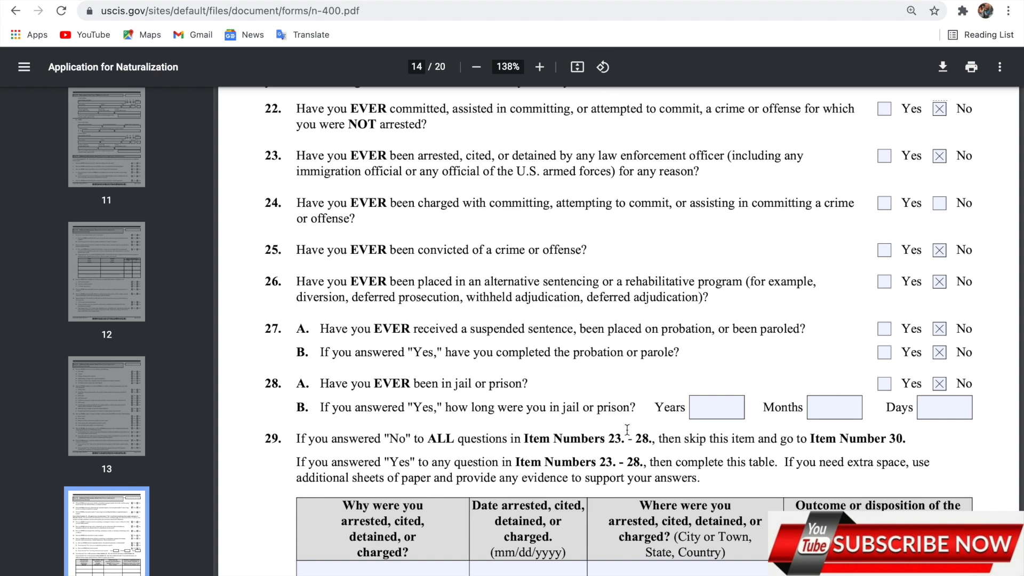
Scroll down past items 27–29 to the Part 12 header and item 30 on page 15
scroll(627, 429, "down", 4)
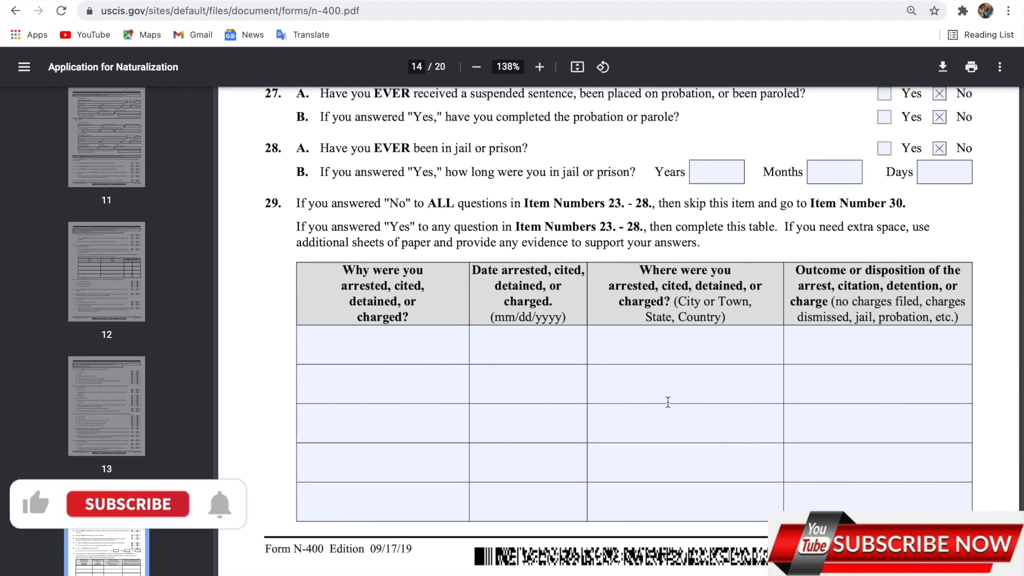
scroll(668, 400, "down", 7)
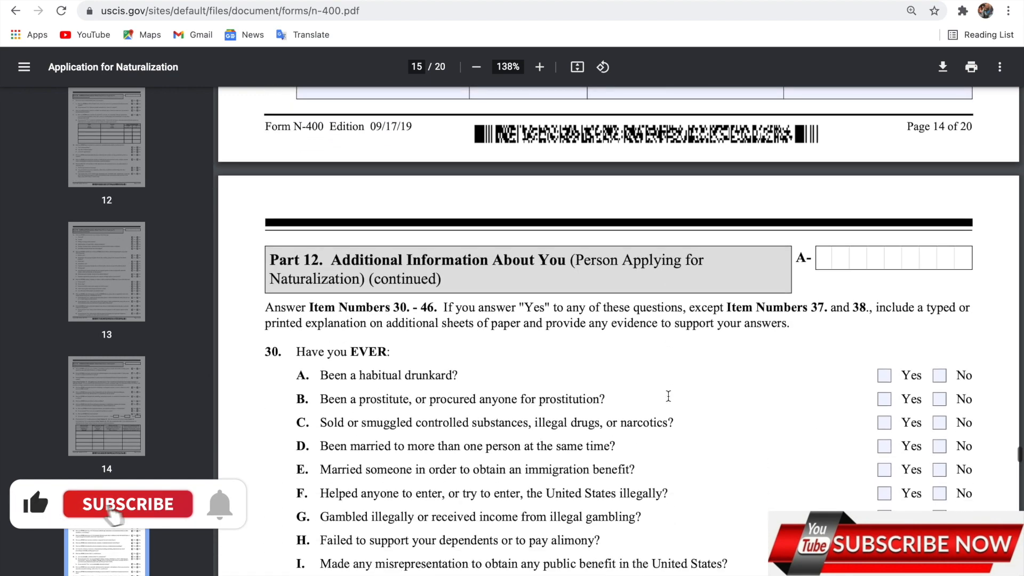
scroll(716, 377, "down", 2)
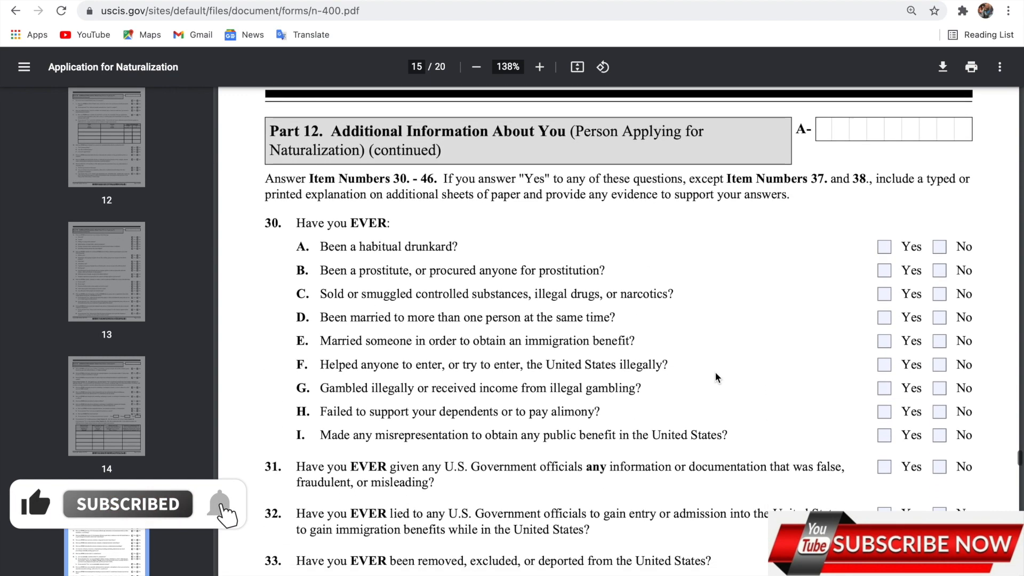
Answer No to items 30A through 30I
left_click(939, 227)
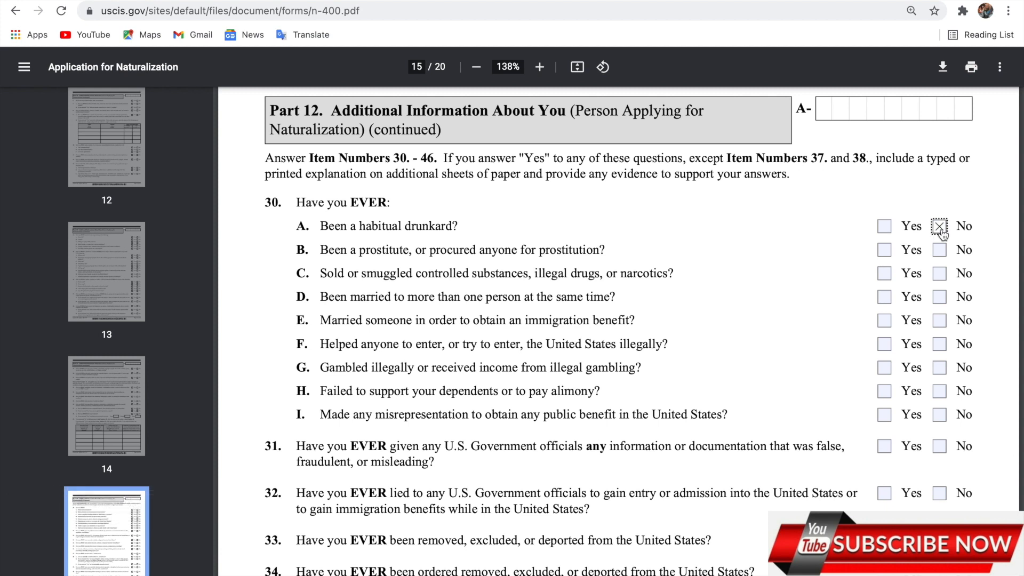
left_click(940, 250)
left_click(940, 275)
left_click(940, 297)
left_click(940, 321)
left_click(941, 344)
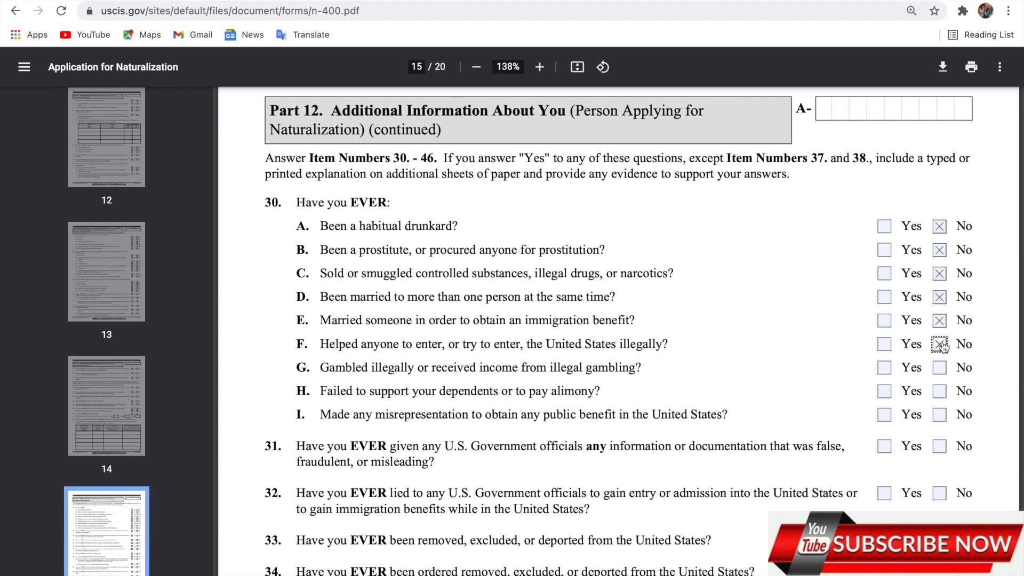
left_click(940, 368)
left_click(940, 391)
left_click(941, 421)
Answer No to items 31 through 38B
left_click(940, 447)
left_click(941, 494)
left_click(940, 541)
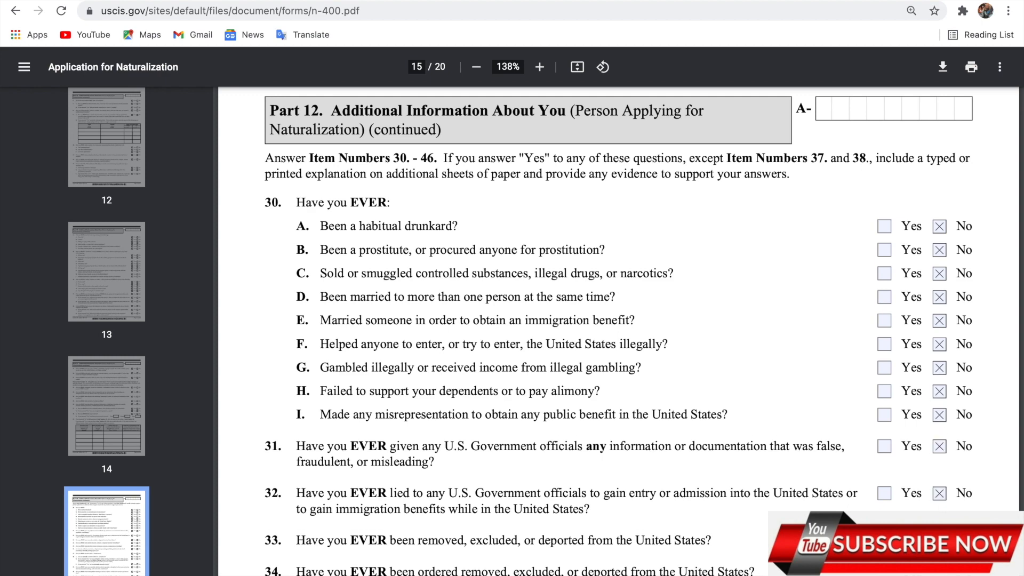
scroll(942, 395, "down", 4)
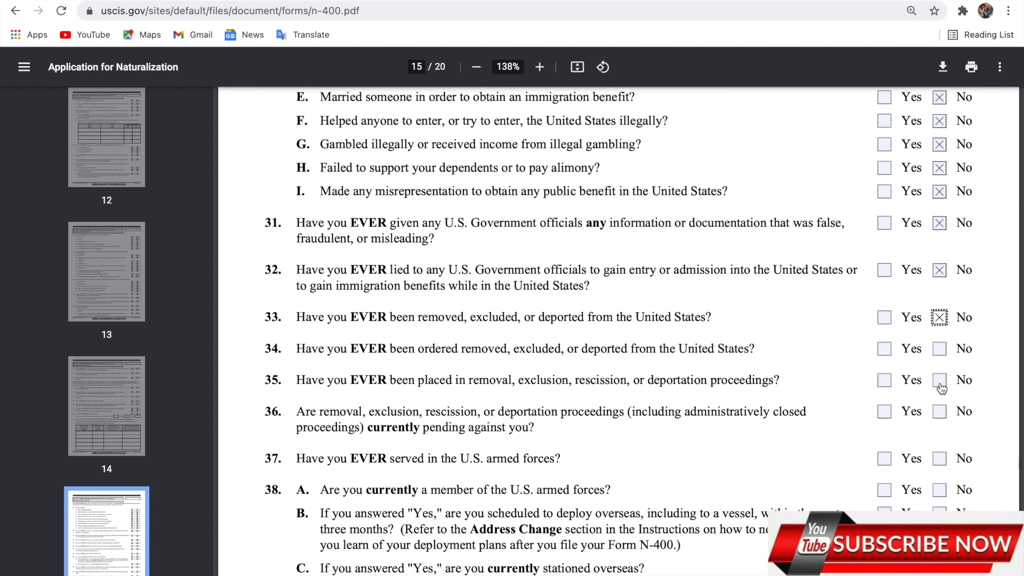
left_click(940, 350)
left_click(942, 383)
left_click(941, 414)
left_click(941, 461)
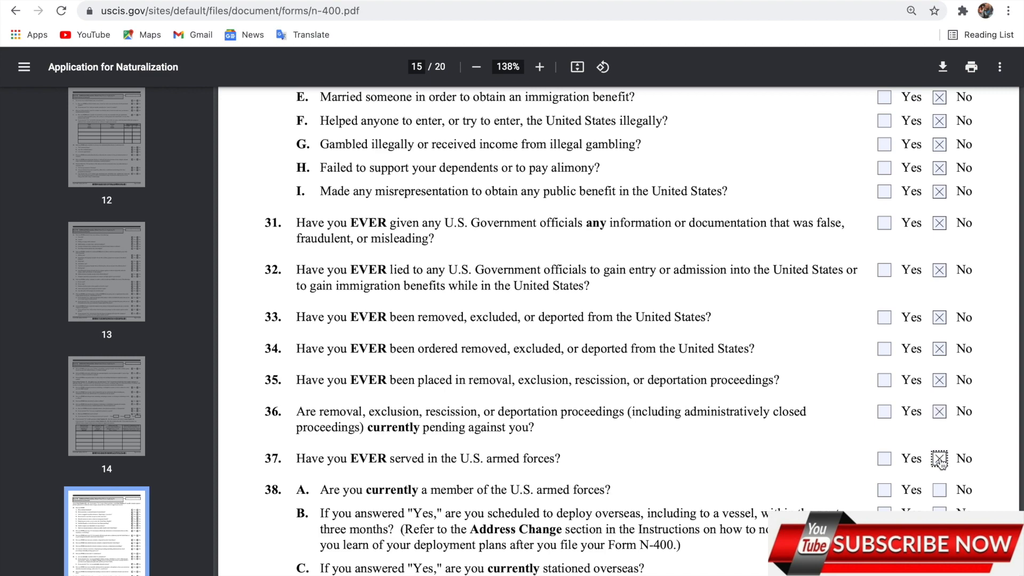
left_click(941, 490)
left_click(939, 510)
Answer No to items 38C through 43, reaching Selective Service question 44
scroll(954, 306, "down", 5)
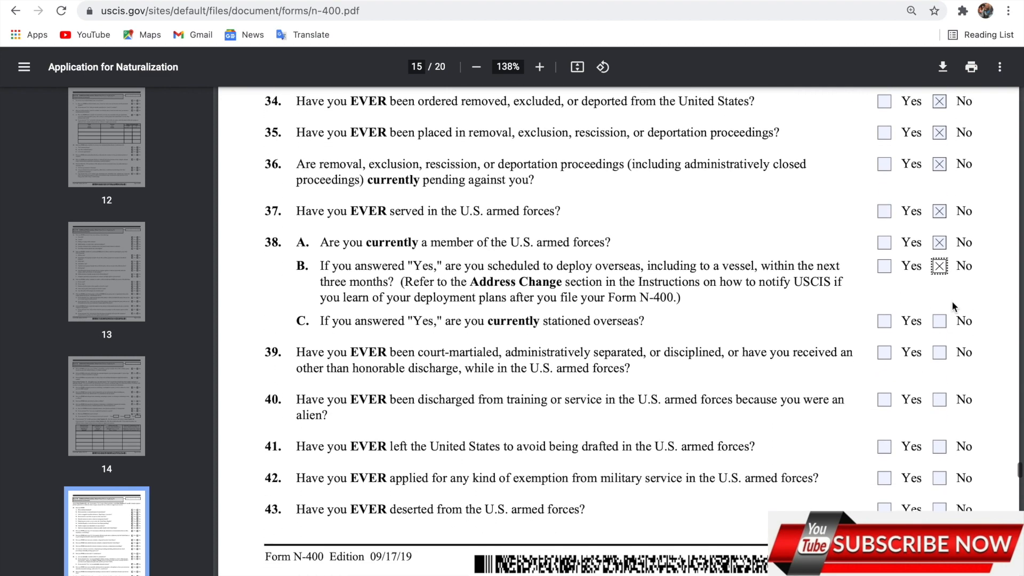
left_click(940, 320)
left_click(938, 354)
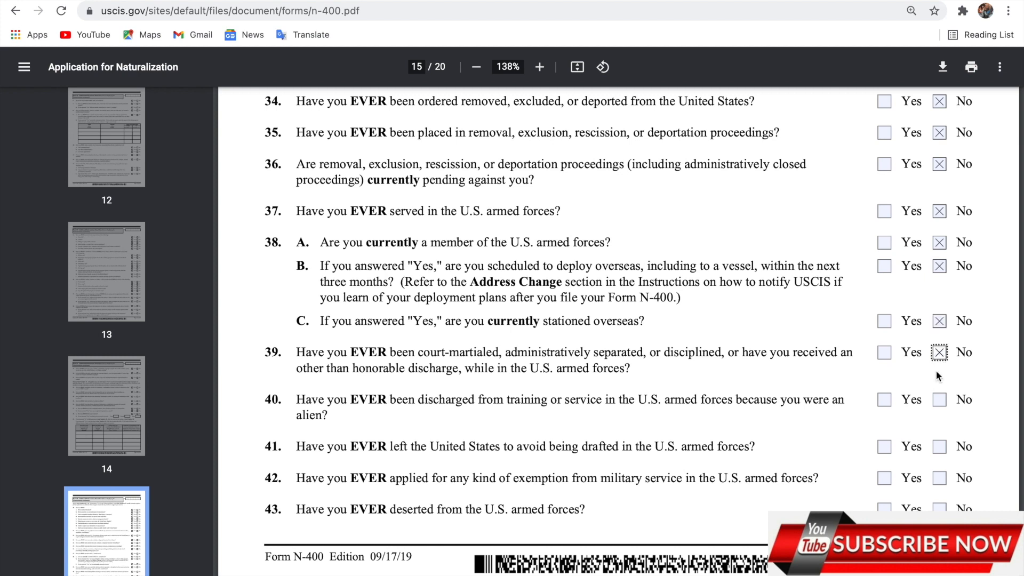
left_click(938, 400)
left_click(938, 449)
left_click(940, 480)
left_click(940, 508)
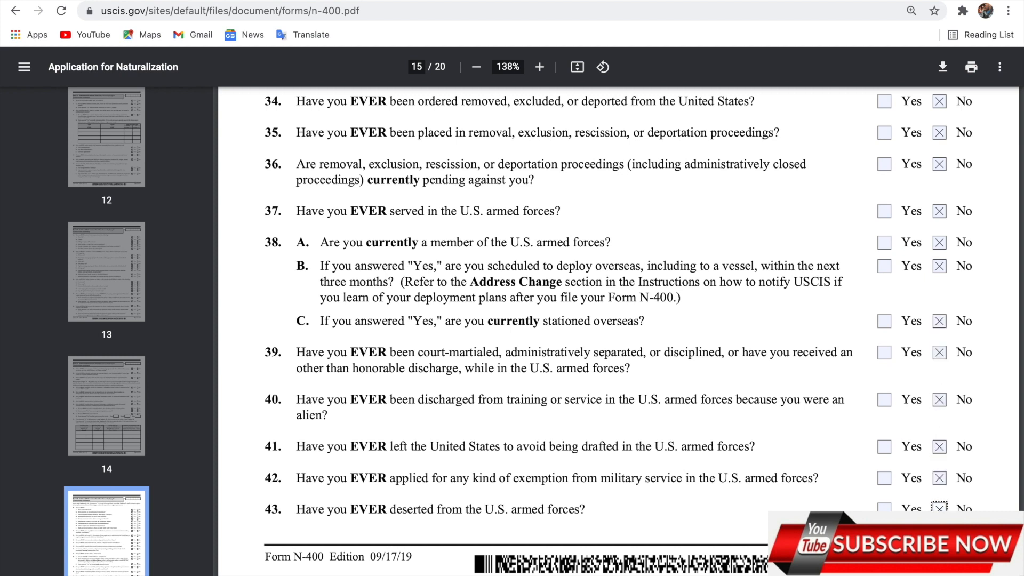
scroll(942, 508, "down", 6)
scroll(939, 472, "down", 2)
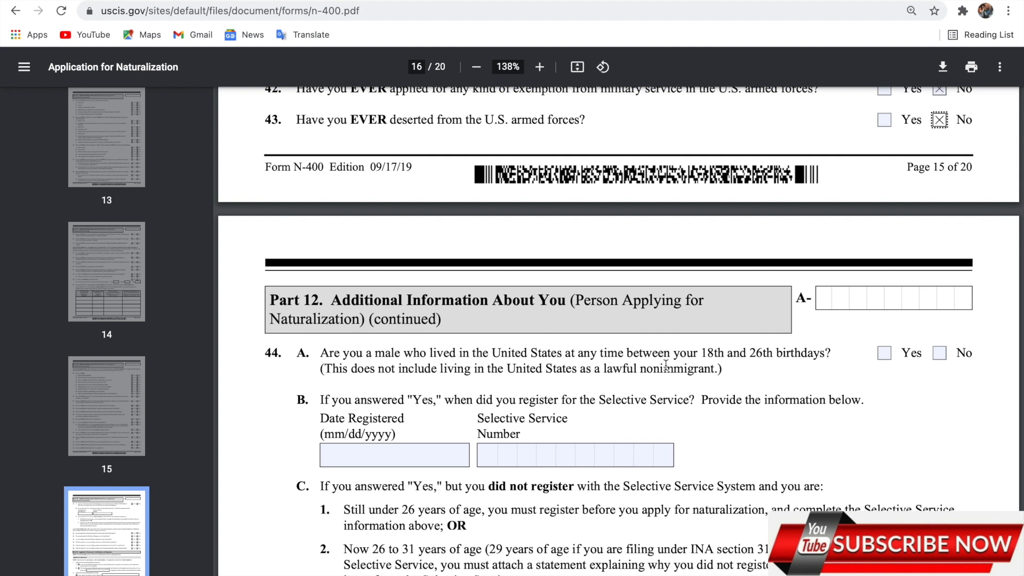
Answer No to Selective Service item 44.A
left_click(945, 354)
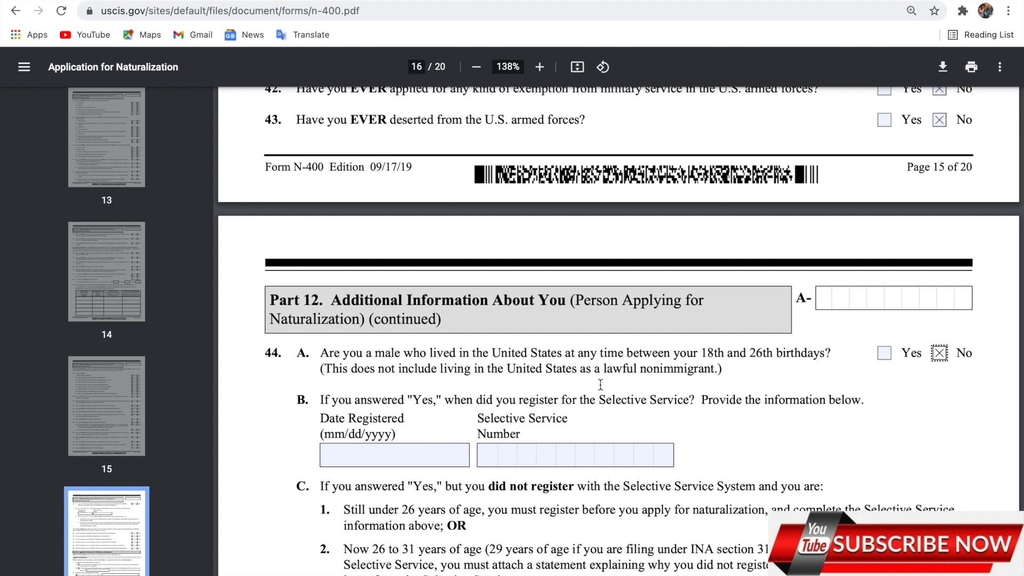
left_click(952, 381)
scroll(517, 446, "down", 2)
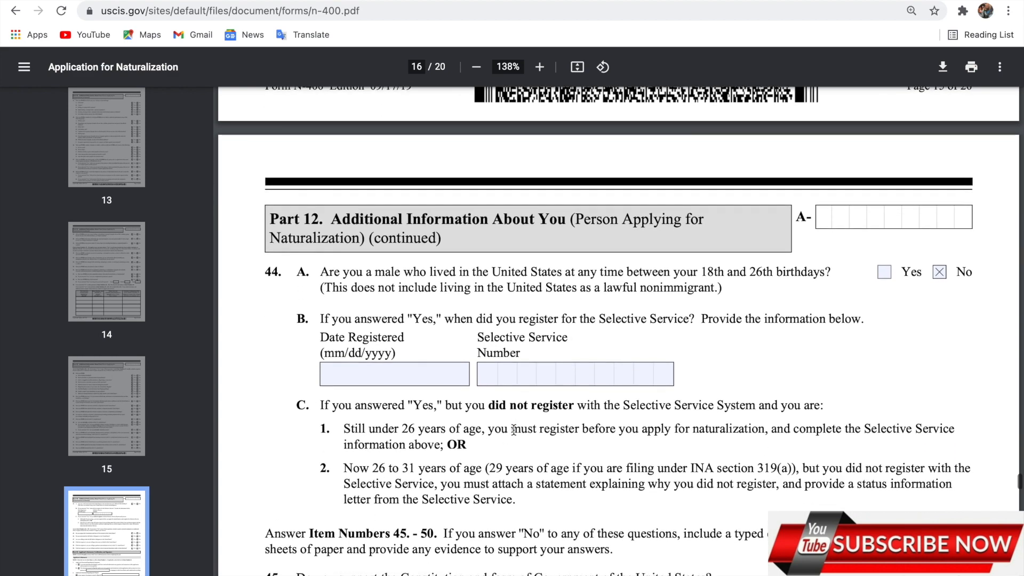
Scroll down to items 45–50, just above the Part 13 header
scroll(514, 430, "down", 2)
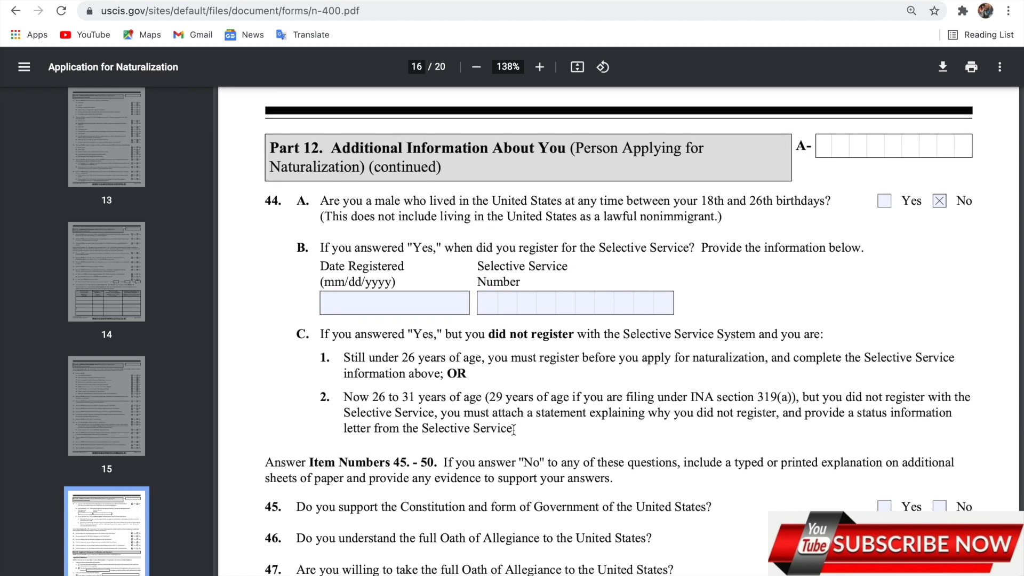
scroll(514, 430, "down", 3)
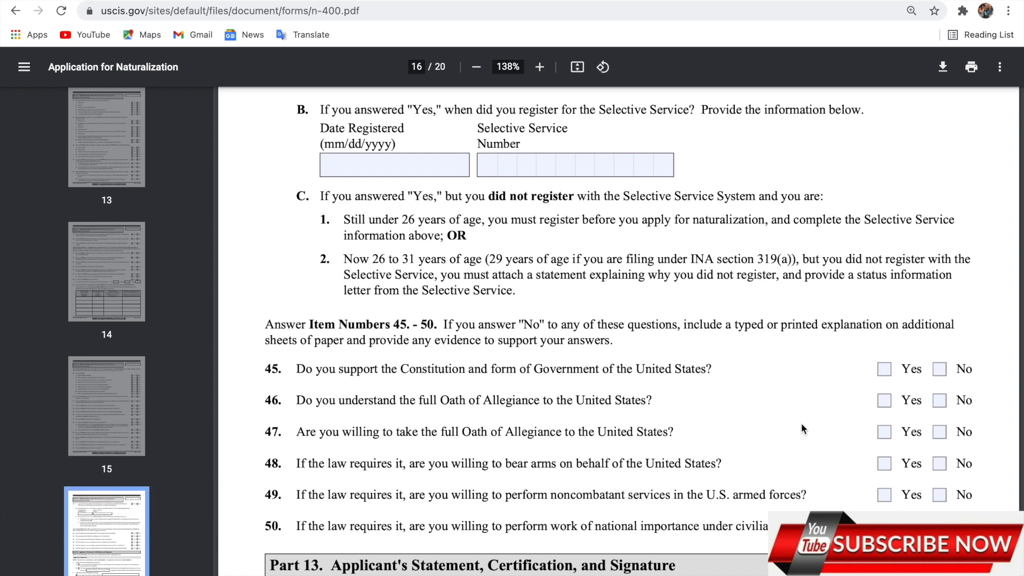
scroll(802, 429, "down", 1)
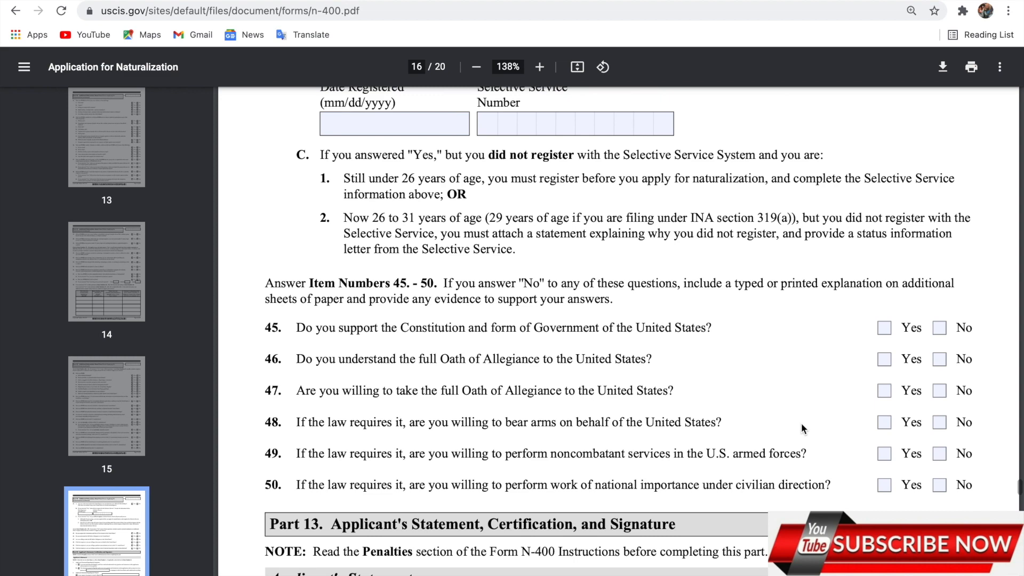
scroll(801, 424, "up", 1)
scroll(801, 424, "down", 1)
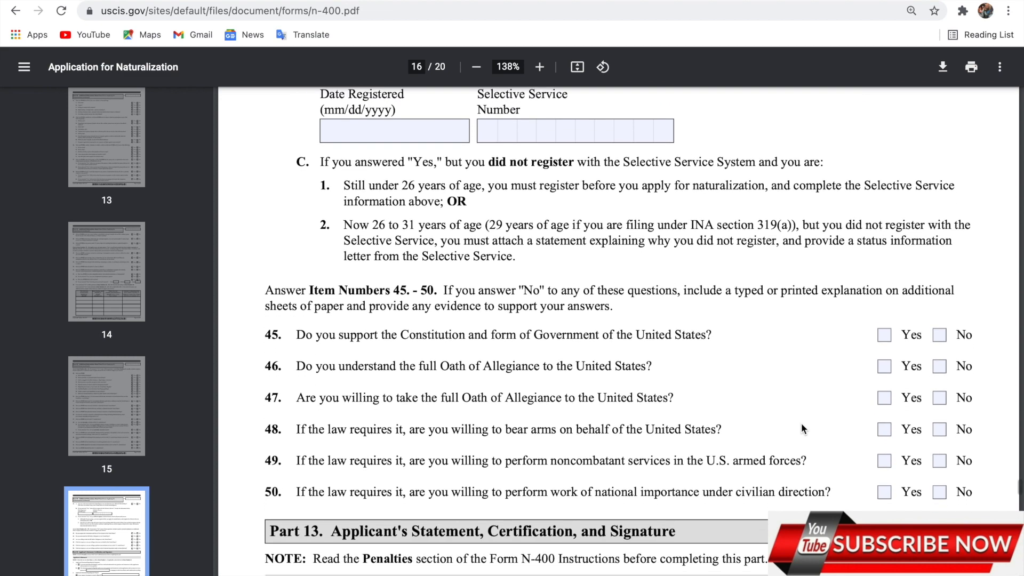
scroll(801, 423, "down", 2)
Answer No to items 45 through 50
left_click(939, 272)
left_click(940, 303)
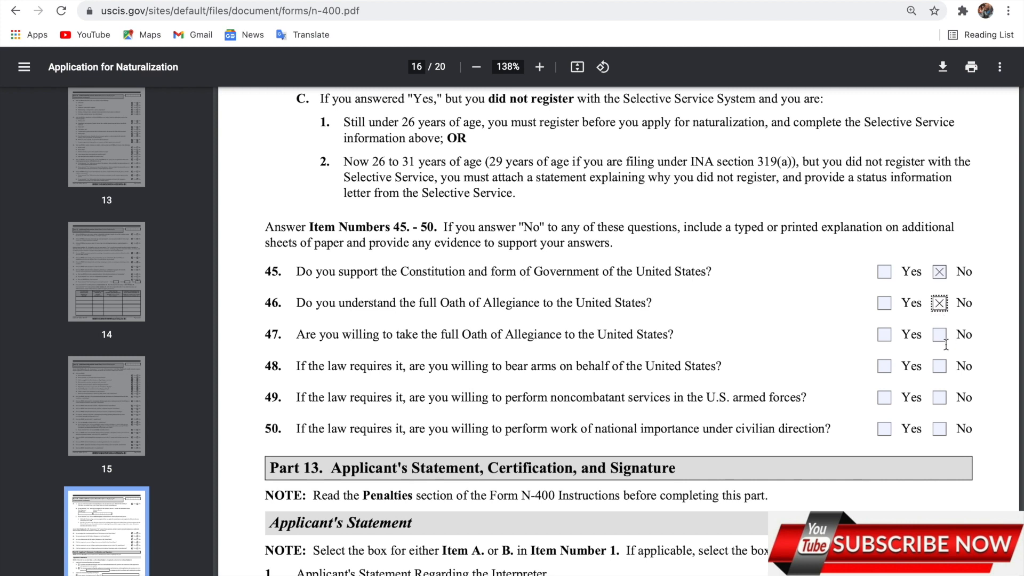
left_click(939, 335)
left_click(939, 367)
left_click(940, 399)
left_click(939, 429)
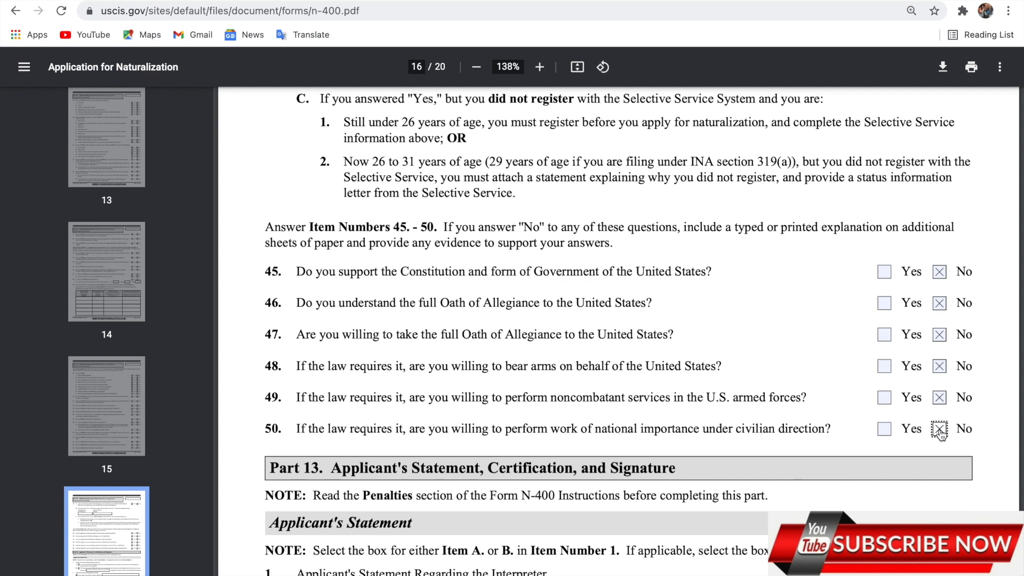
left_click(824, 362)
Check Part 13 item 1.A for reading English and reach the page 17 signature section
scroll(824, 360, "down", 5)
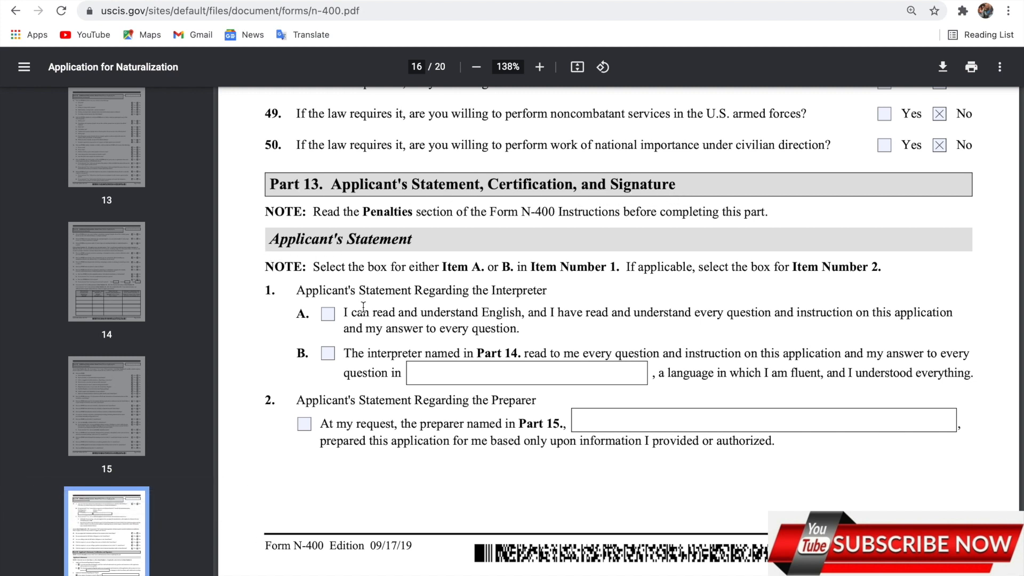
left_click(328, 314)
scroll(477, 466, "down", 1)
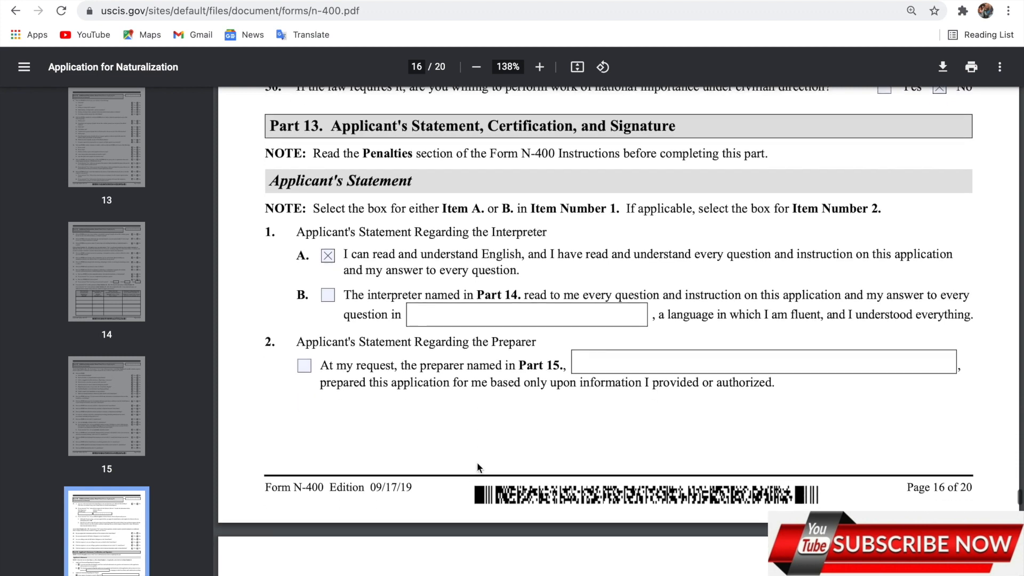
scroll(514, 423, "down", 5)
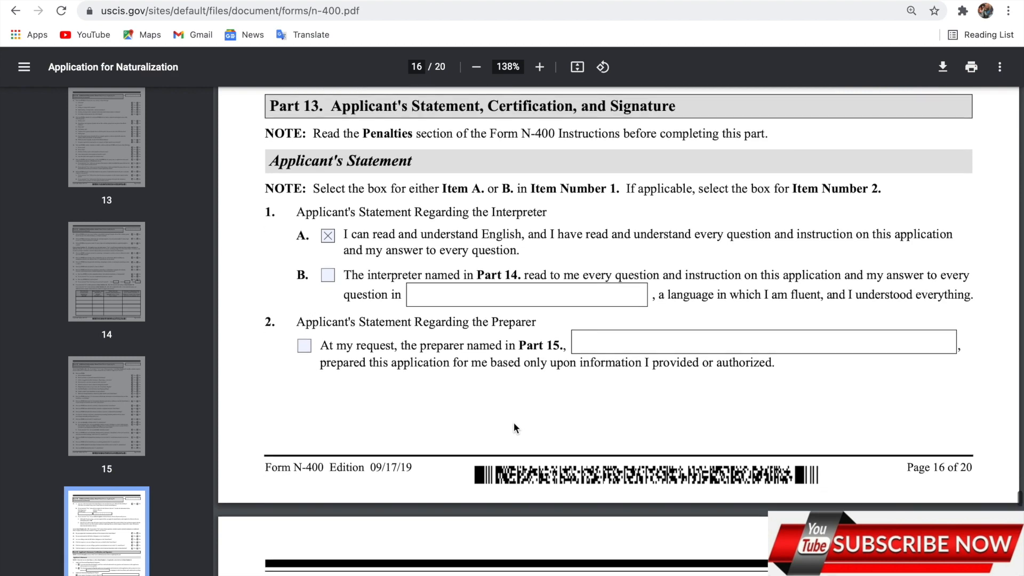
scroll(513, 424, "down", 4)
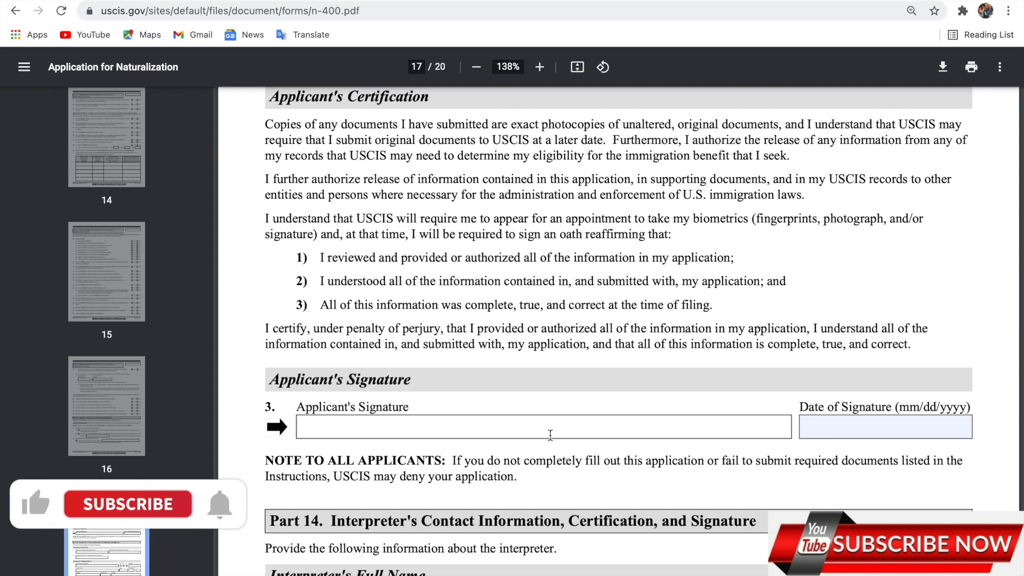
Fill the applicant's Date of Signature field with 07/03/2021
left_click(857, 436)
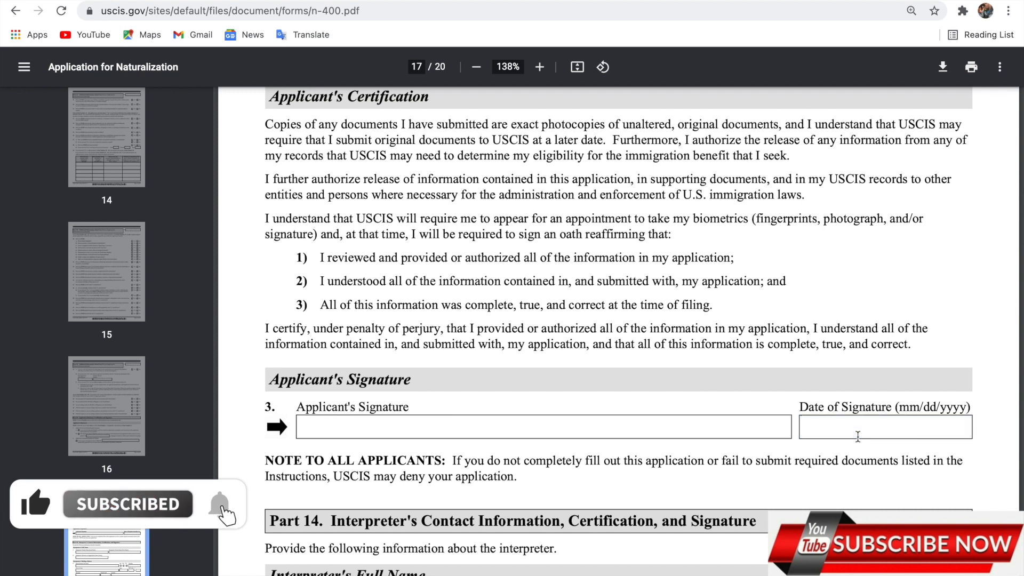
type("`")
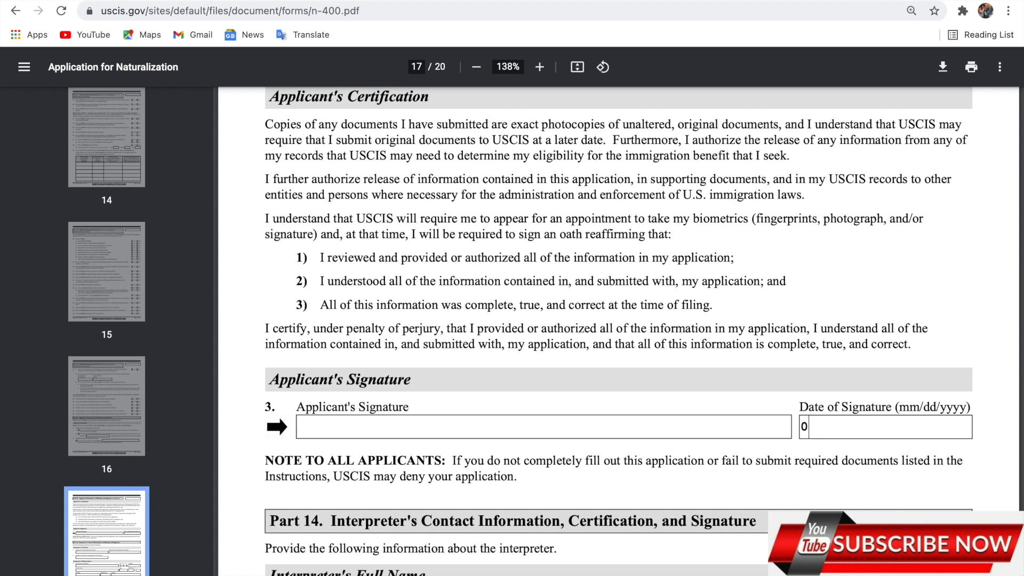
type("03/2021")
scroll(496, 428, "down", 6)
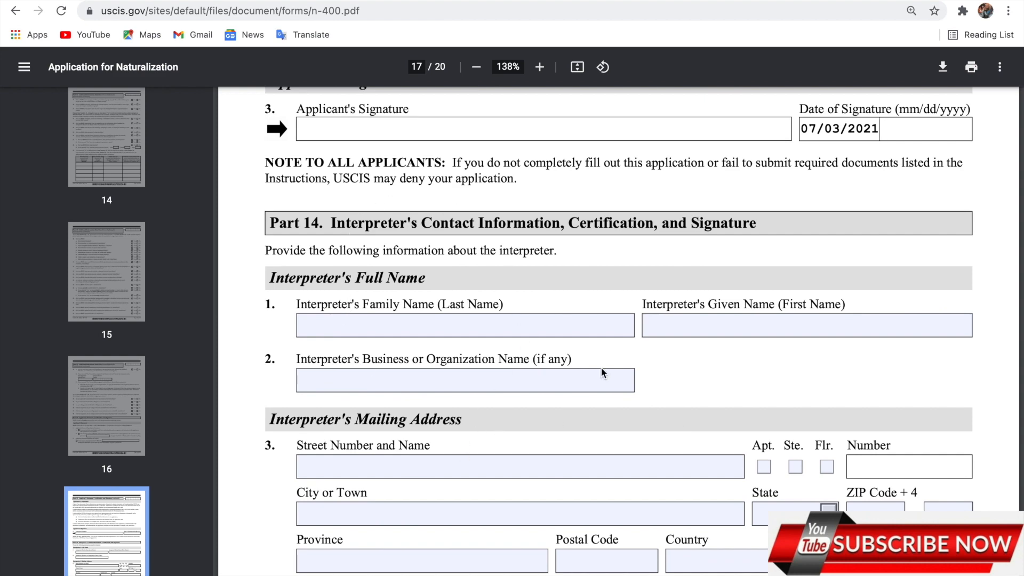
scroll(534, 538, "down", 4)
Scroll down through Parts 14–18 to page 20
scroll(533, 533, "down", 10)
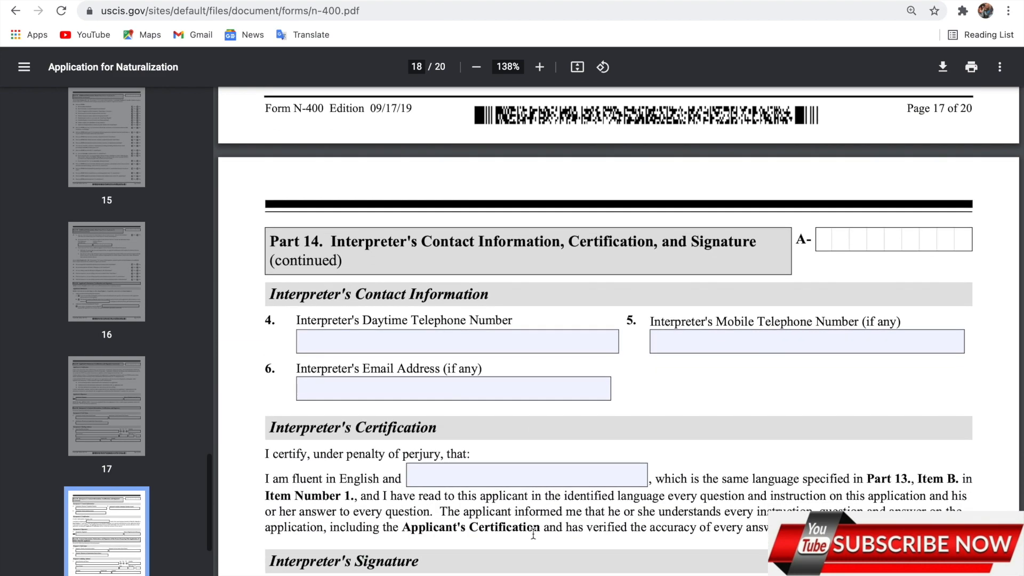
scroll(532, 526, "down", 1)
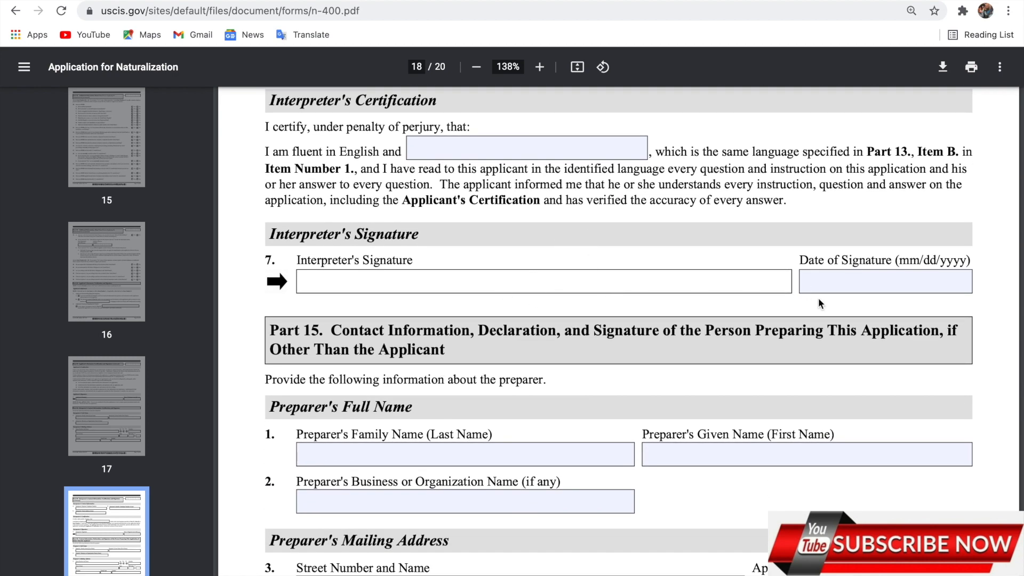
scroll(663, 430, "down", 3)
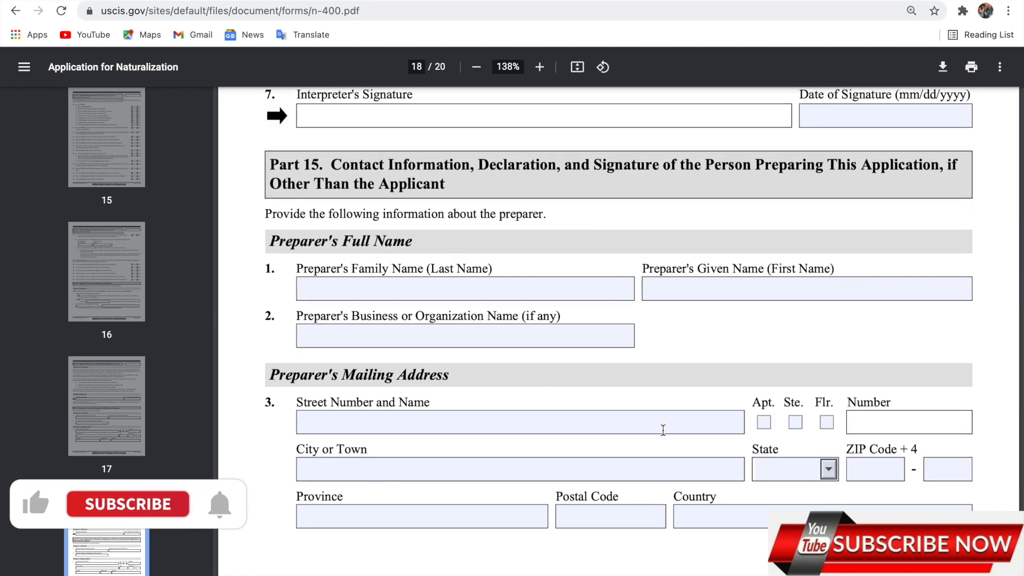
scroll(663, 430, "down", 5)
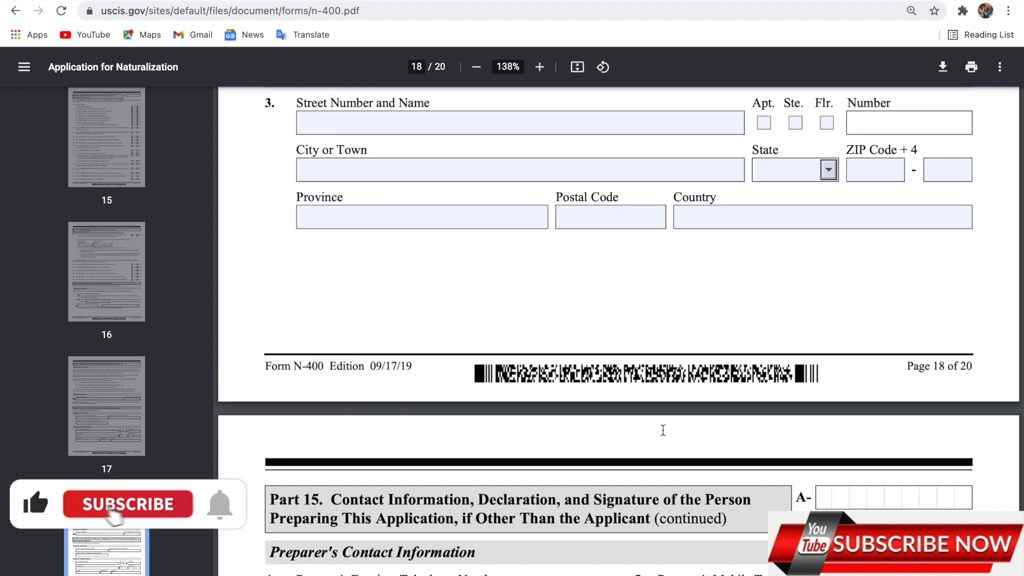
scroll(663, 430, "down", 13)
scroll(663, 430, "down", 1)
scroll(663, 430, "down", 2)
scroll(663, 429, "down", 1)
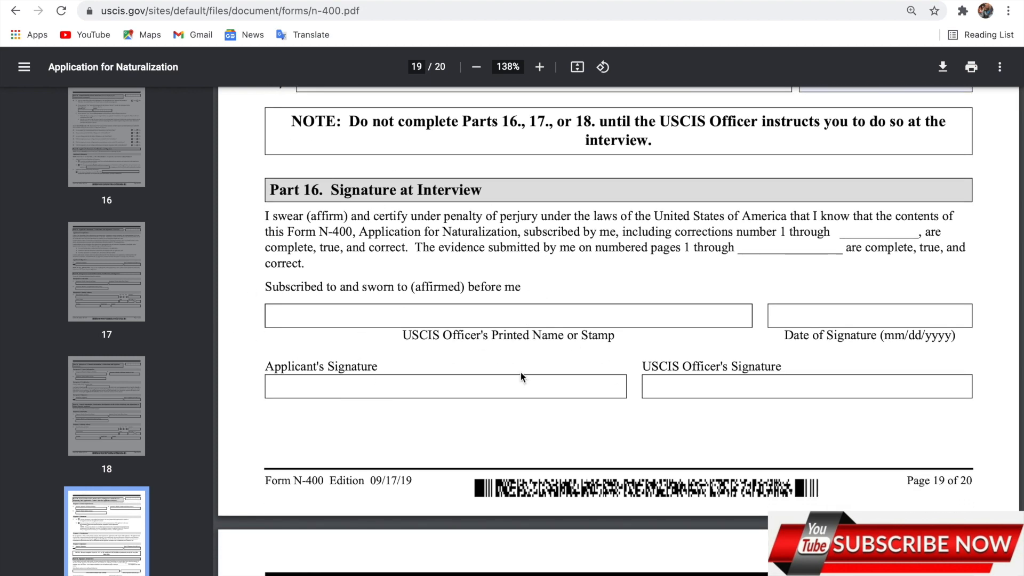
scroll(519, 372, "down", 1)
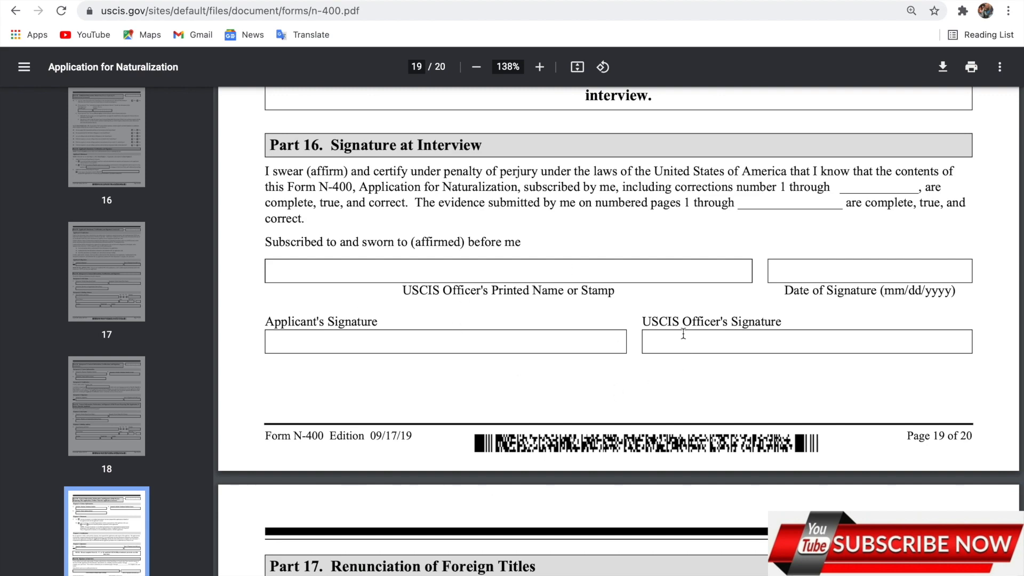
scroll(569, 288, "down", 12)
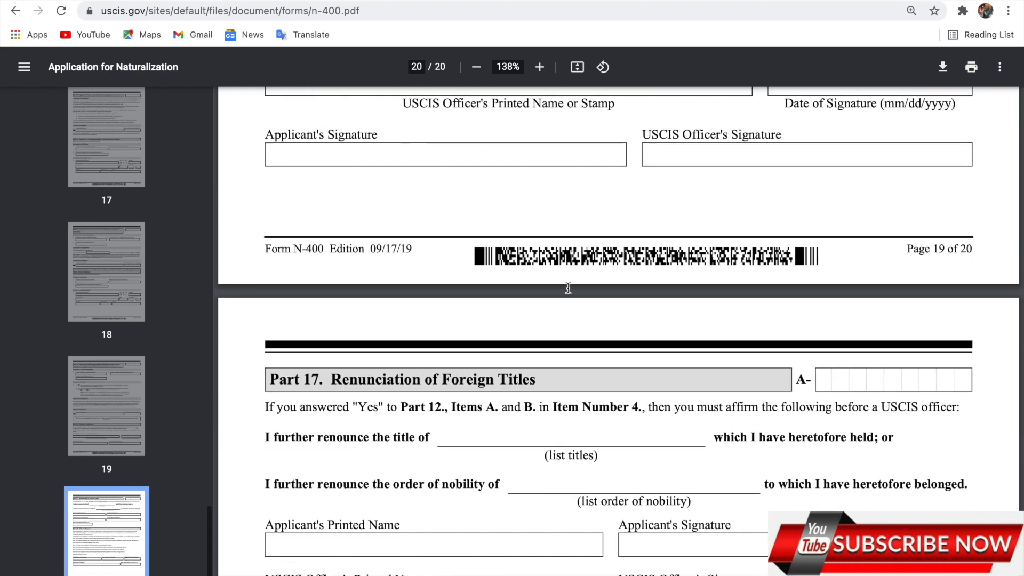
scroll(568, 288, "down", 7)
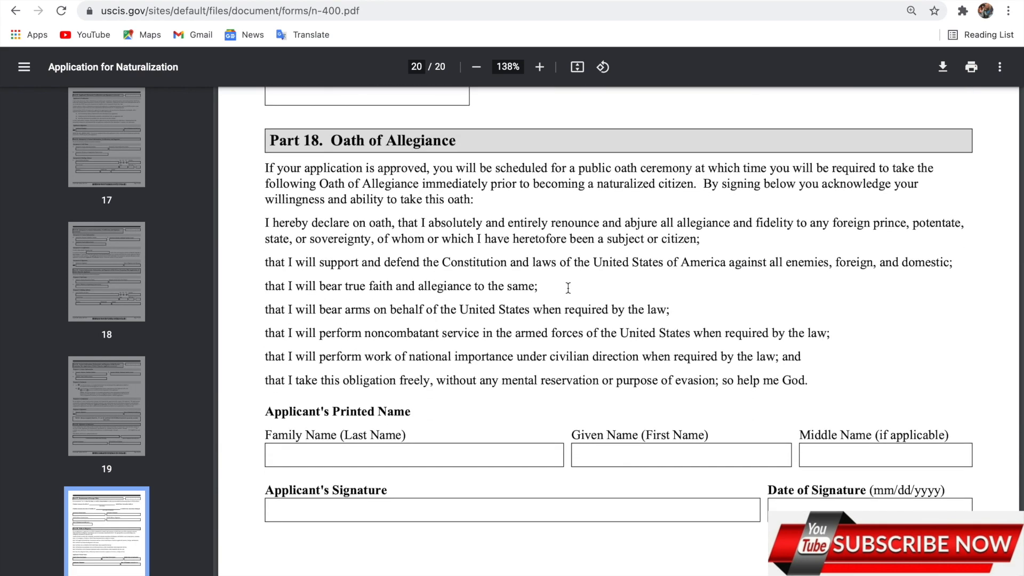
Scroll back up to page 1 of the form
scroll(568, 288, "up", 20)
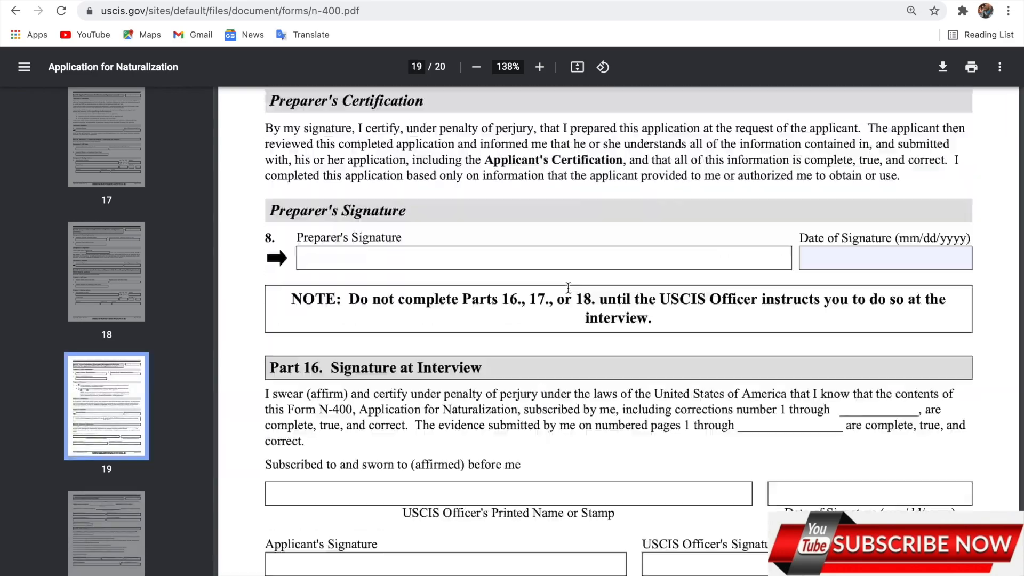
scroll(569, 288, "up", 20)
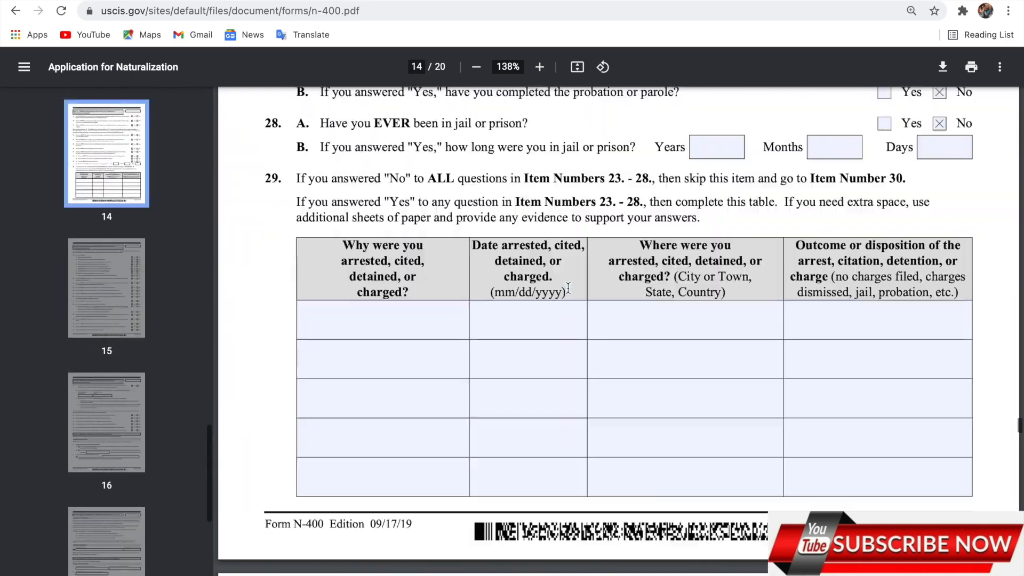
scroll(557, 313, "up", 20)
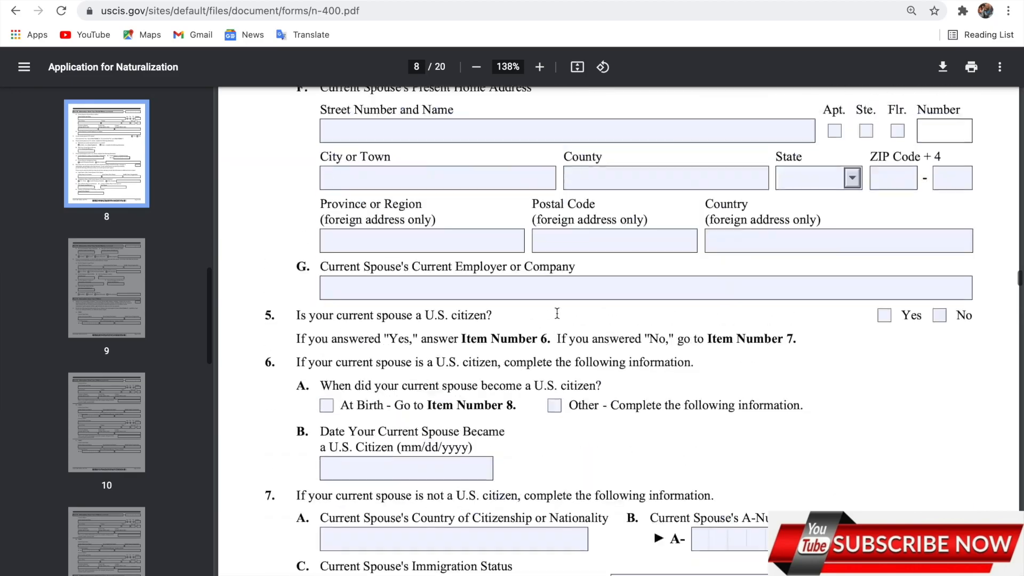
scroll(557, 313, "up", 20)
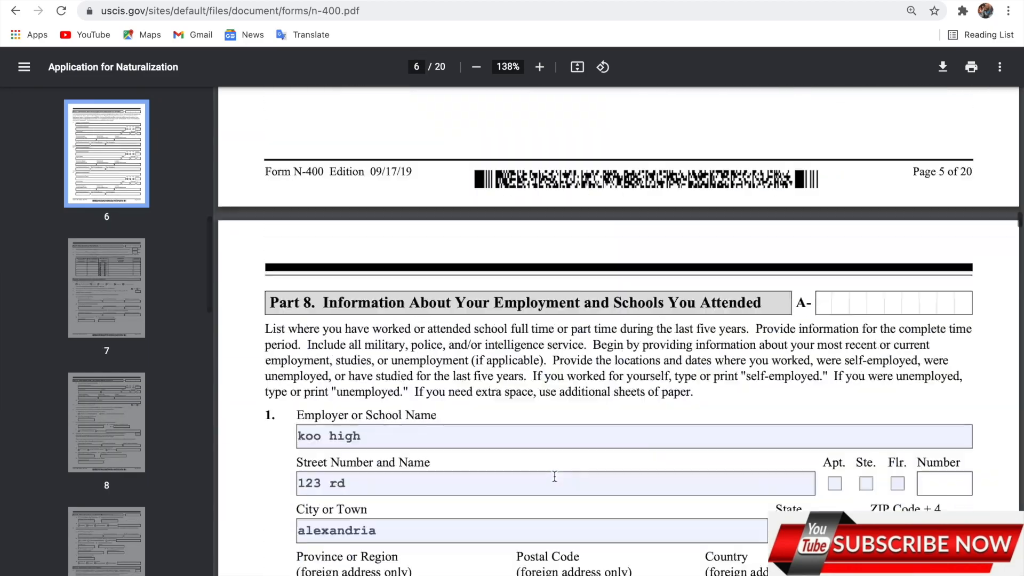
scroll(619, 331, "up", 20)
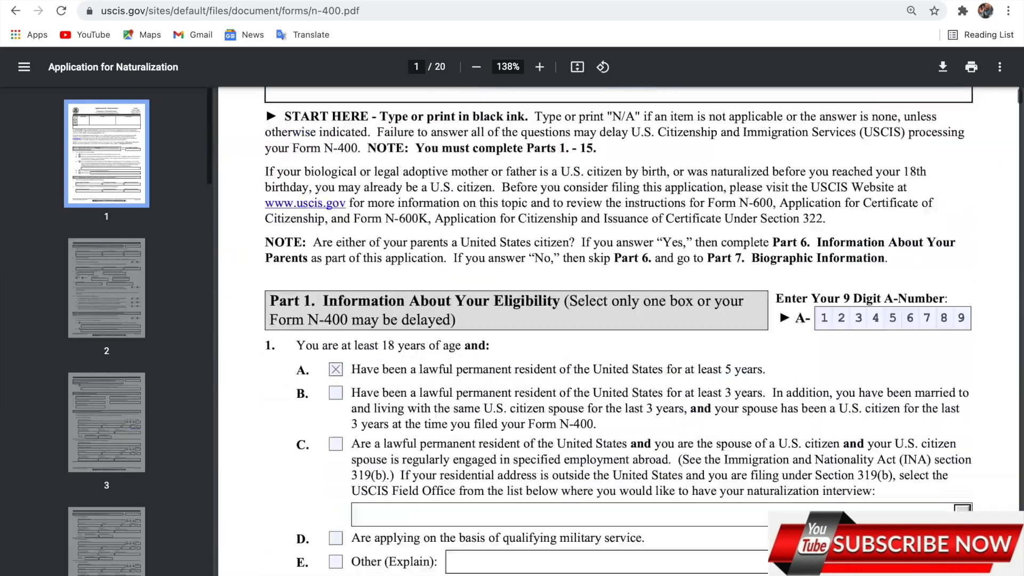